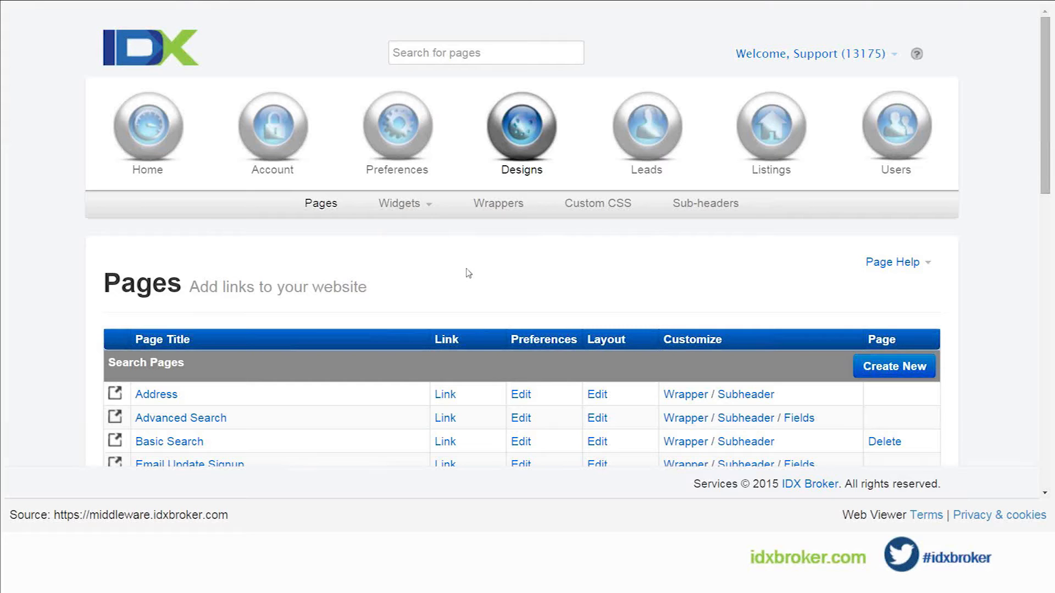
Step: Open the account information page and review the primary account info and the subdomain and custom domain settings
left_click(290, 139)
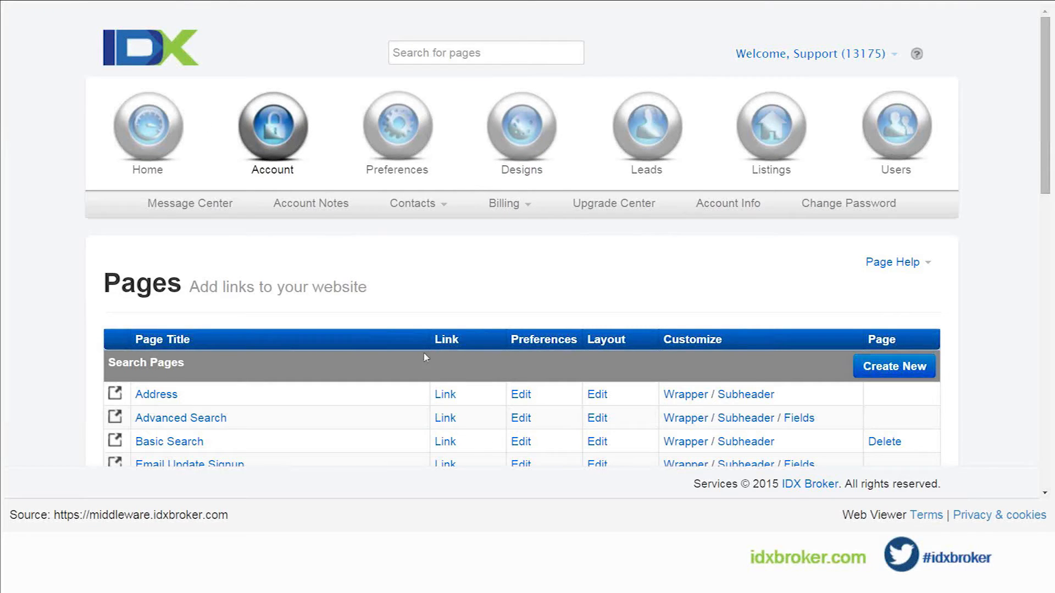
left_click(729, 204)
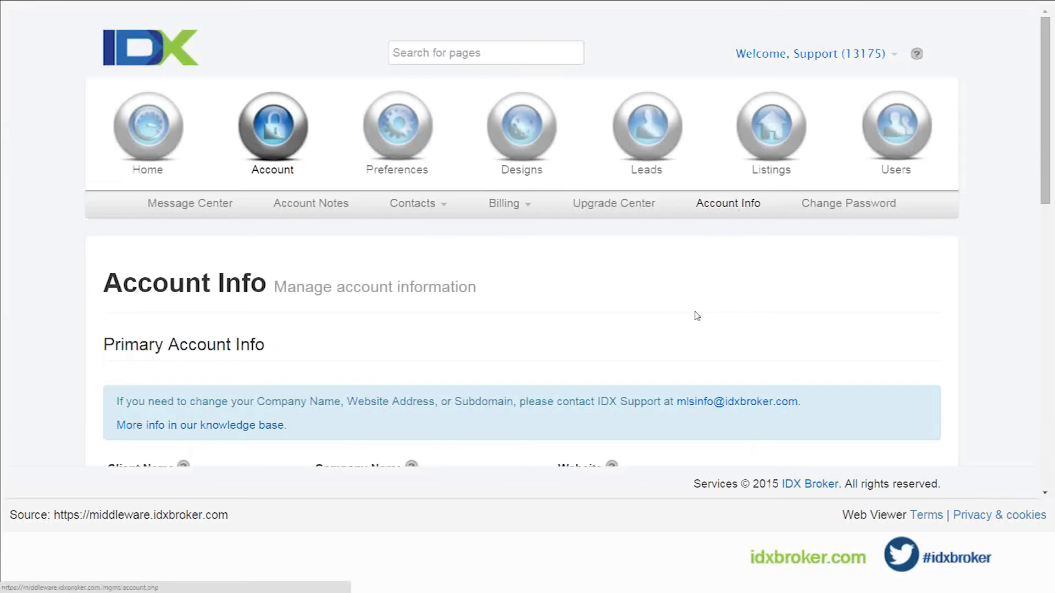
scroll(662, 309, "down", 1)
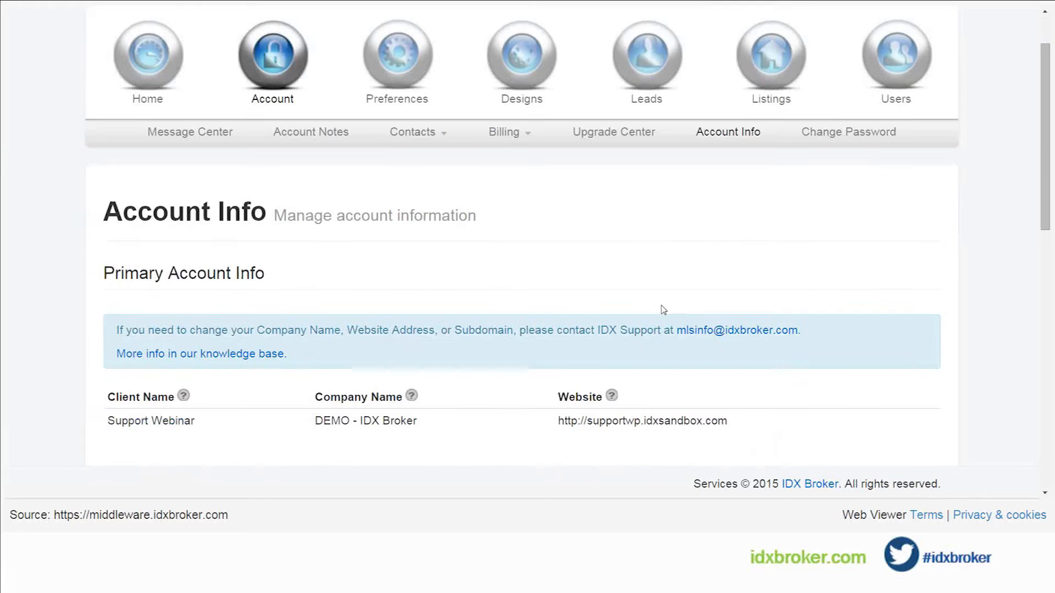
scroll(662, 309, "down", 1)
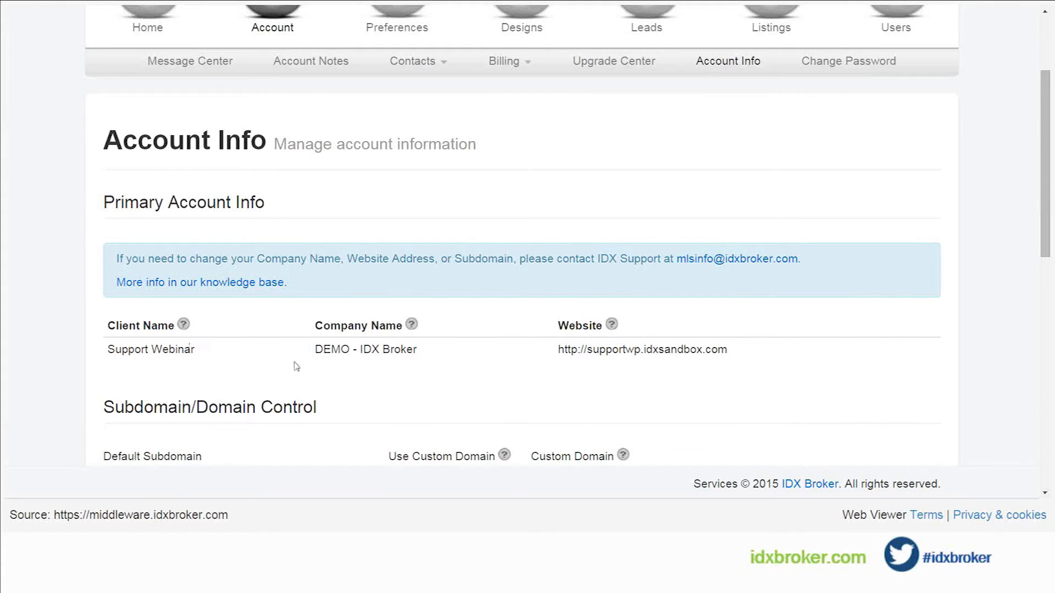
scroll(476, 366, "down", 1)
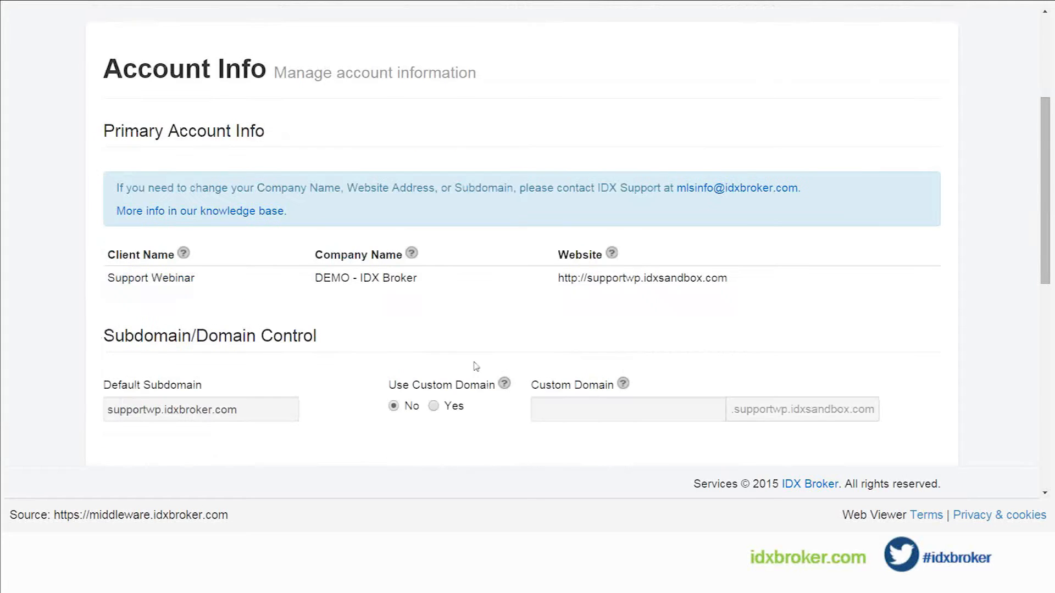
scroll(476, 366, "down", 1)
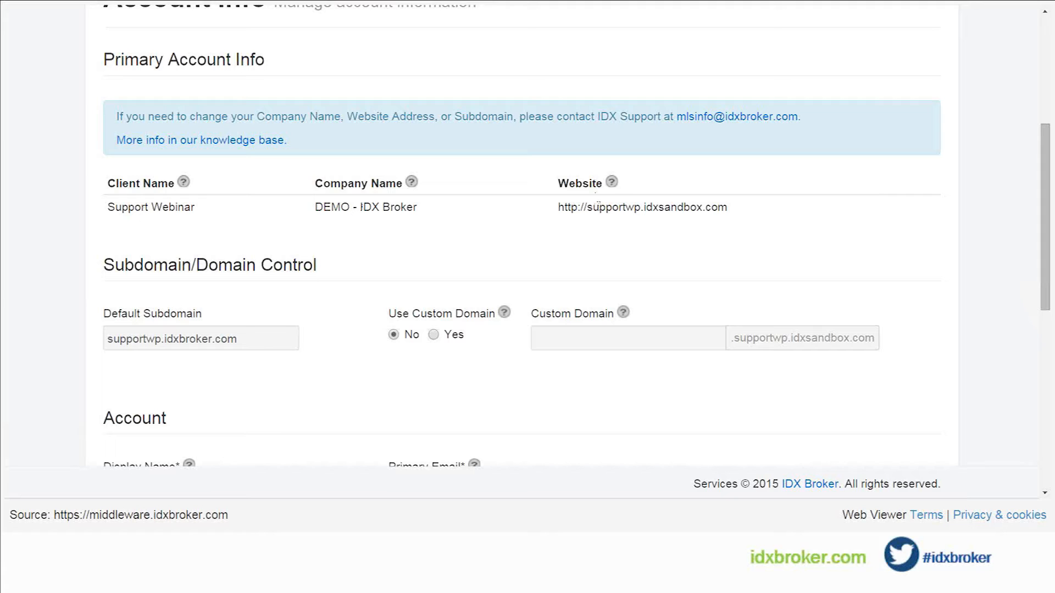
triple_click(597, 207)
left_click(592, 214)
Step: Review the account's display name, e-mail, address and phone fields and the client referral program option
scroll(455, 243, "down", 1)
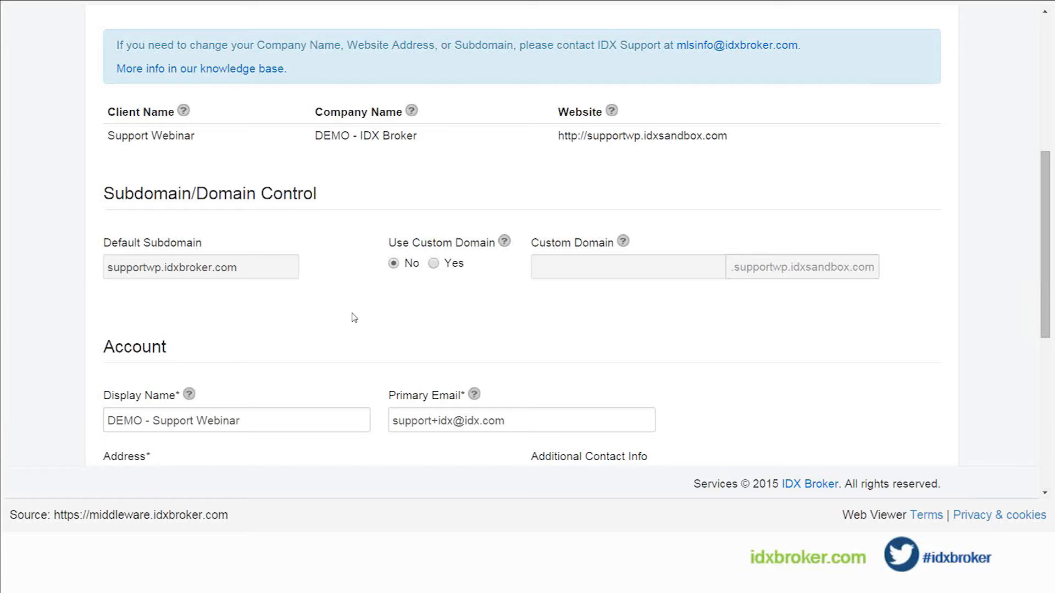
scroll(374, 317, "down", 1)
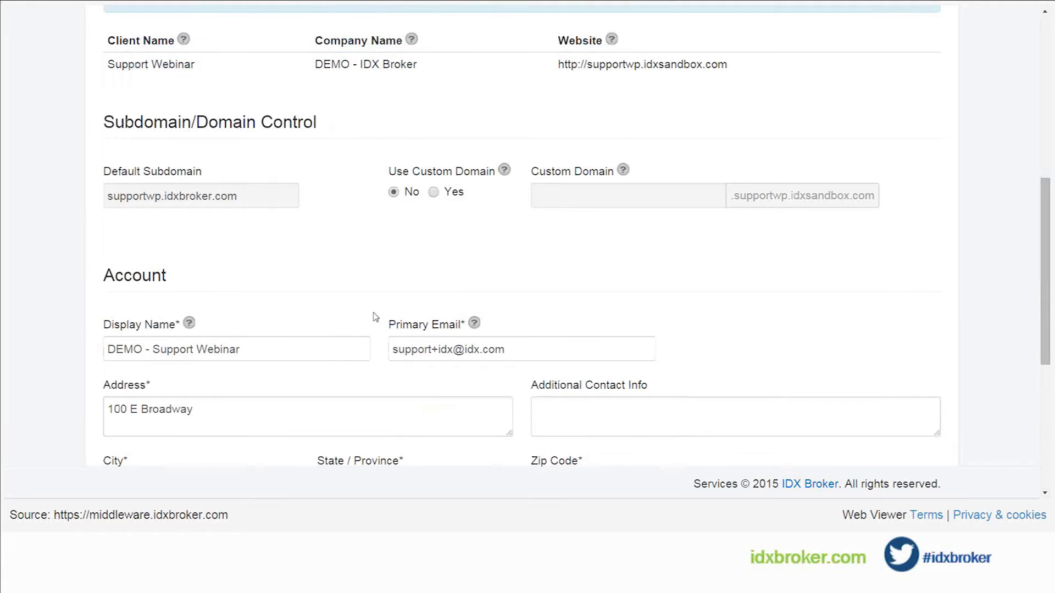
scroll(374, 317, "down", 2)
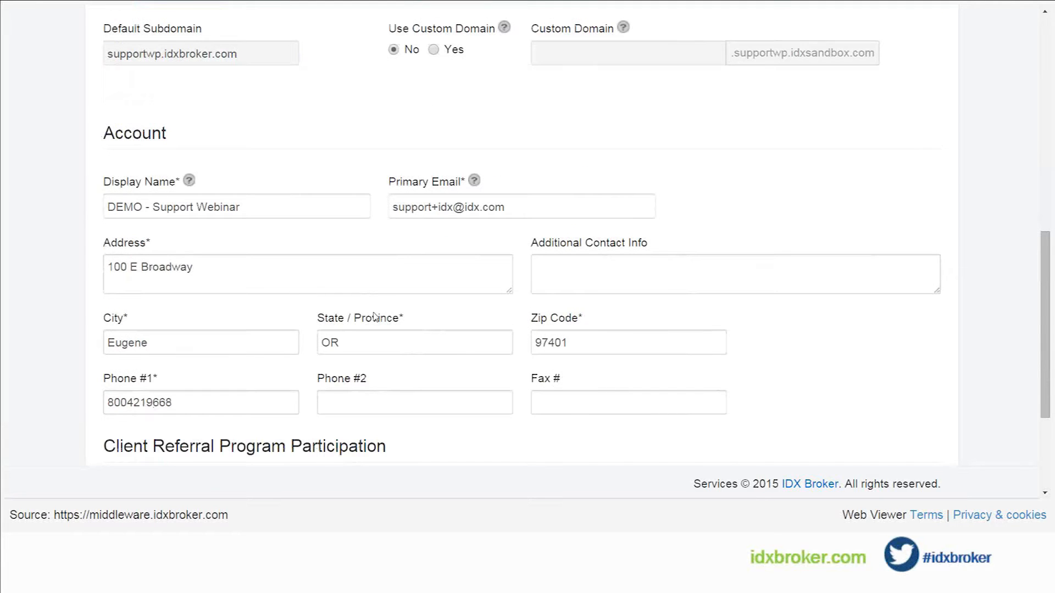
scroll(375, 317, "down", 1)
scroll(374, 317, "up", 1)
left_click(112, 268)
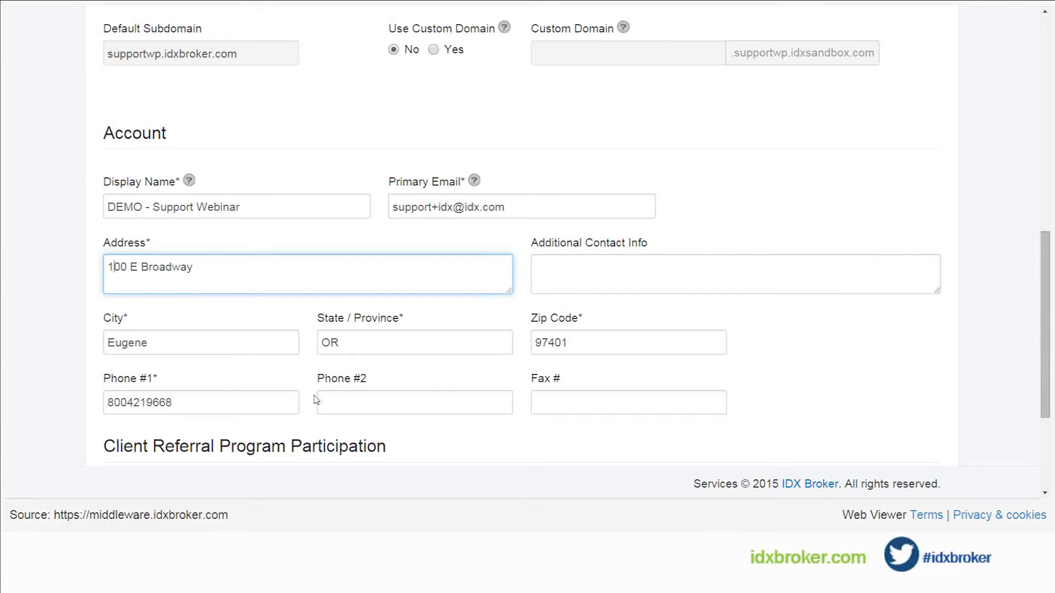
scroll(317, 399, "down", 3)
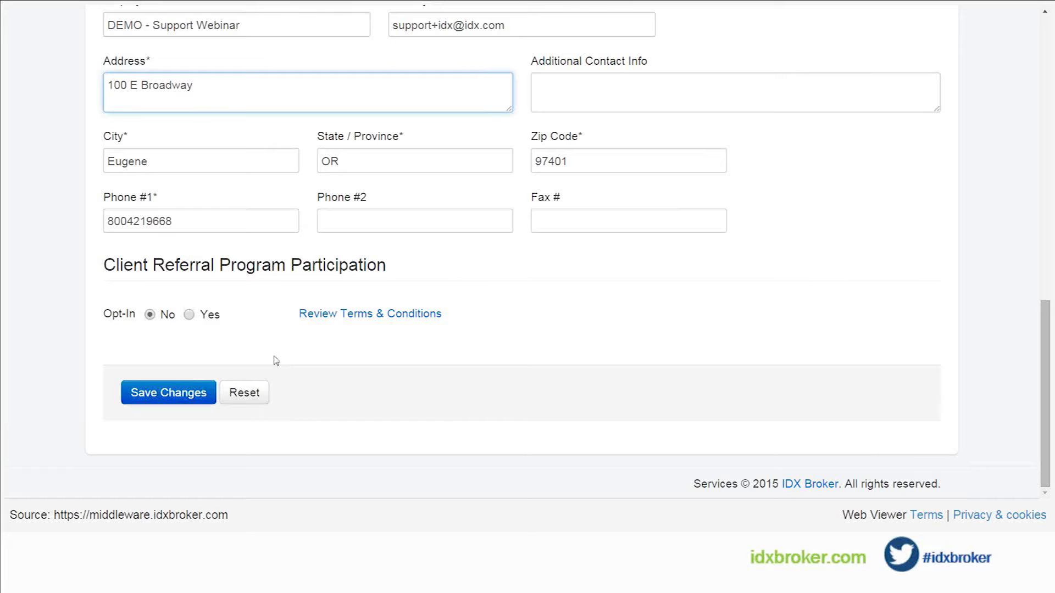
scroll(276, 361, "up", 6)
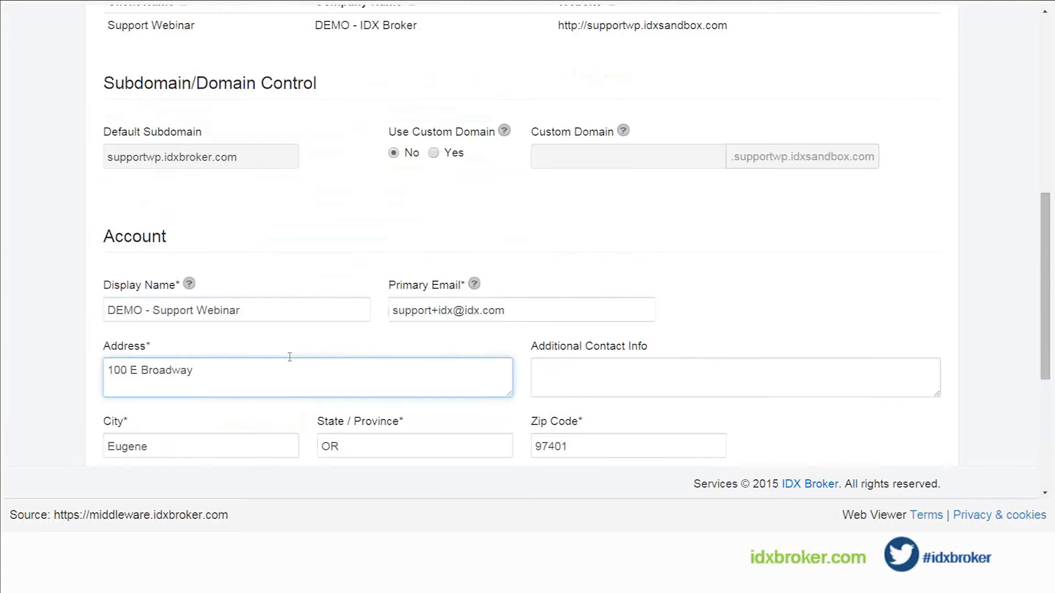
Step: Open the list of design pages and review the search, map search and results pages with their customization options
scroll(291, 361, "up", 7)
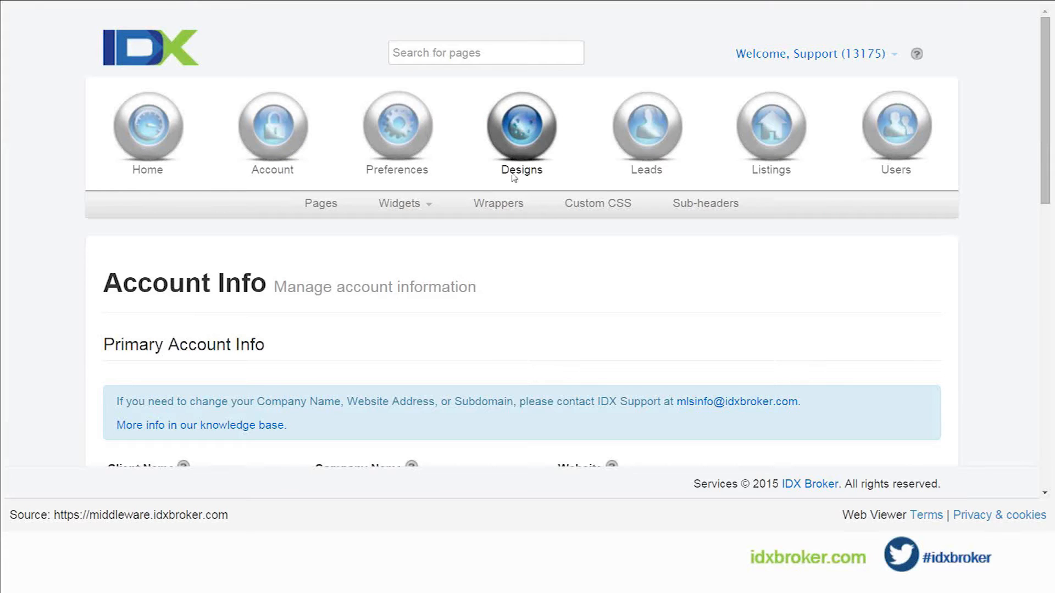
left_click(320, 204)
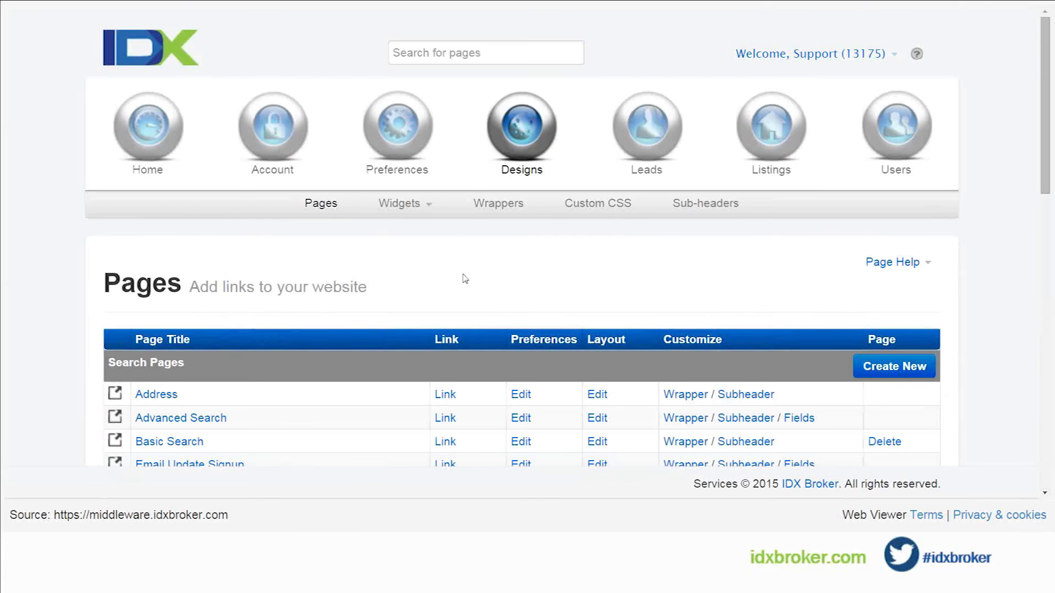
scroll(464, 279, "down", 1)
scroll(469, 278, "down", 1)
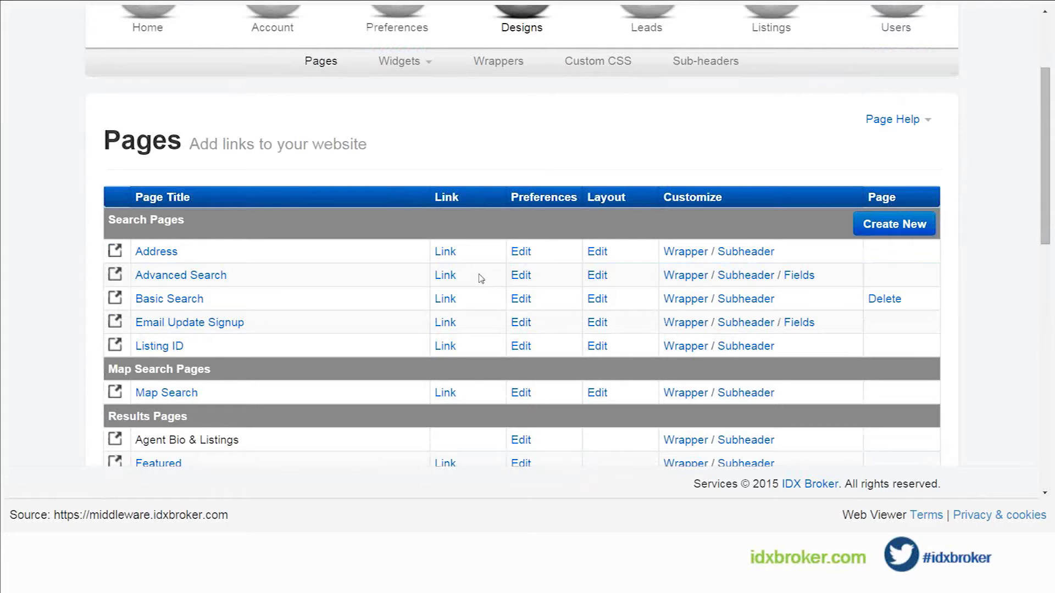
scroll(481, 279, "down", 1)
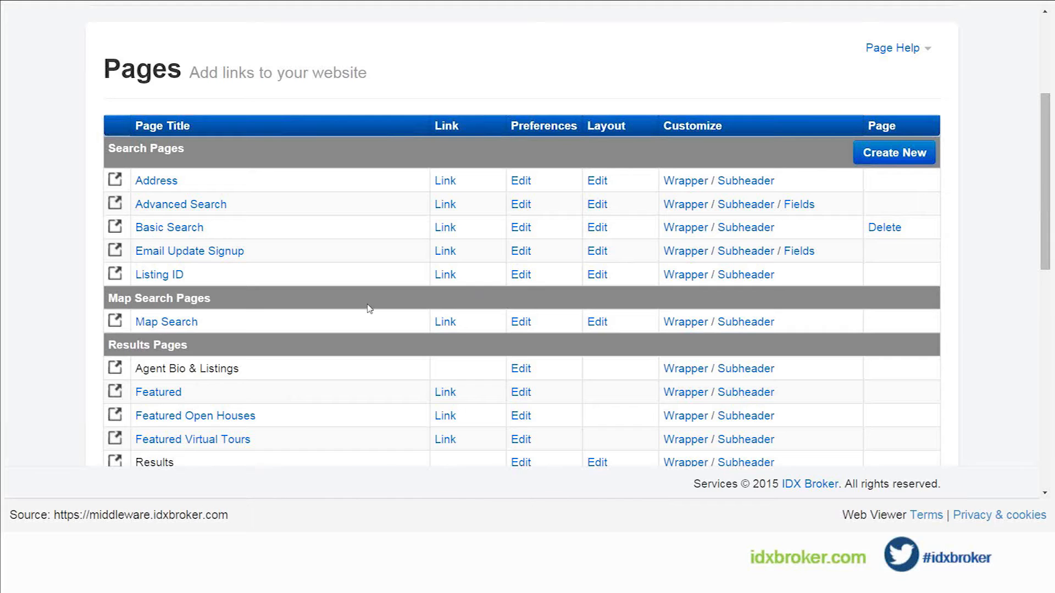
scroll(369, 308, "down", 1)
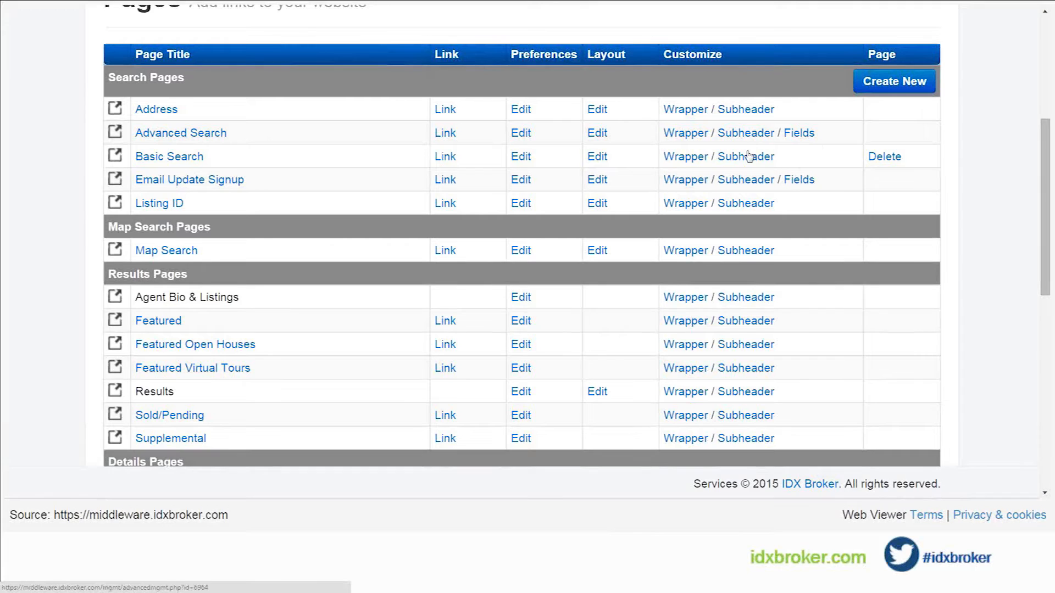
Step: Open the Advanced Search page's field settings for the Residential property type
left_click(800, 134)
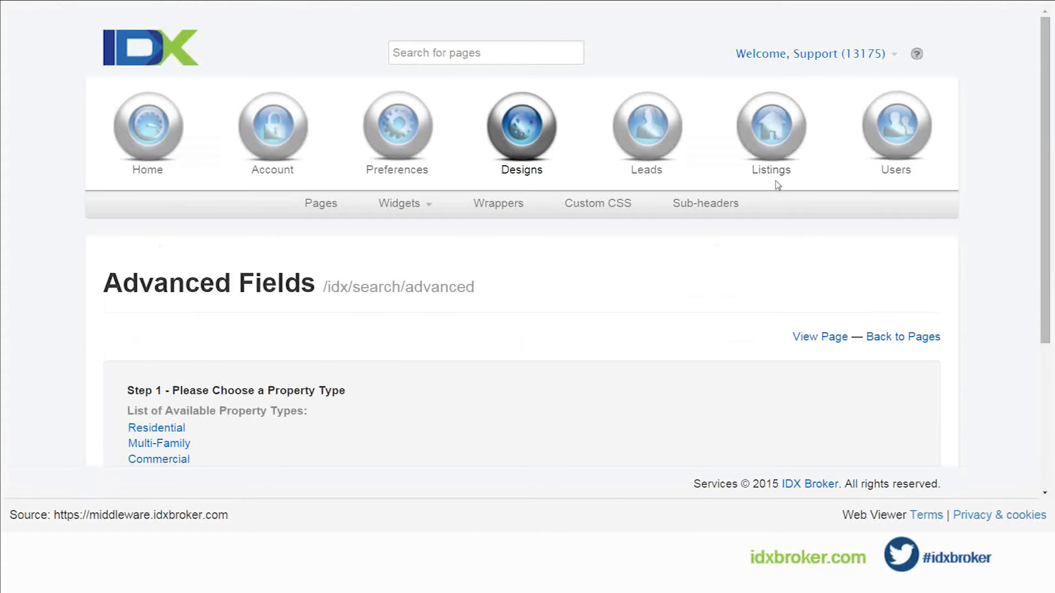
scroll(548, 240, "down", 1)
scroll(548, 240, "down", 1)
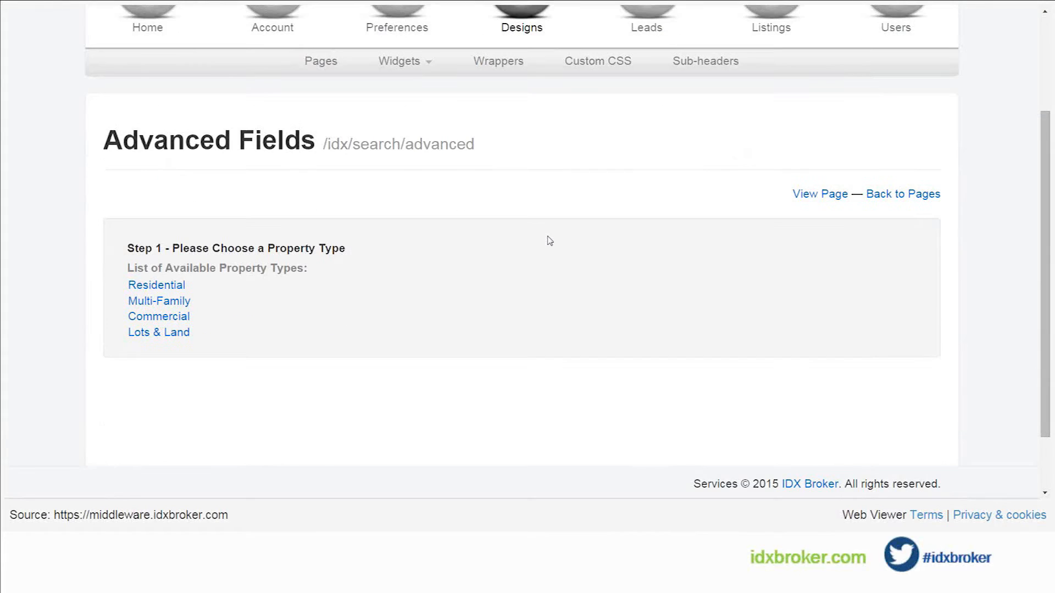
scroll(548, 240, "down", 1)
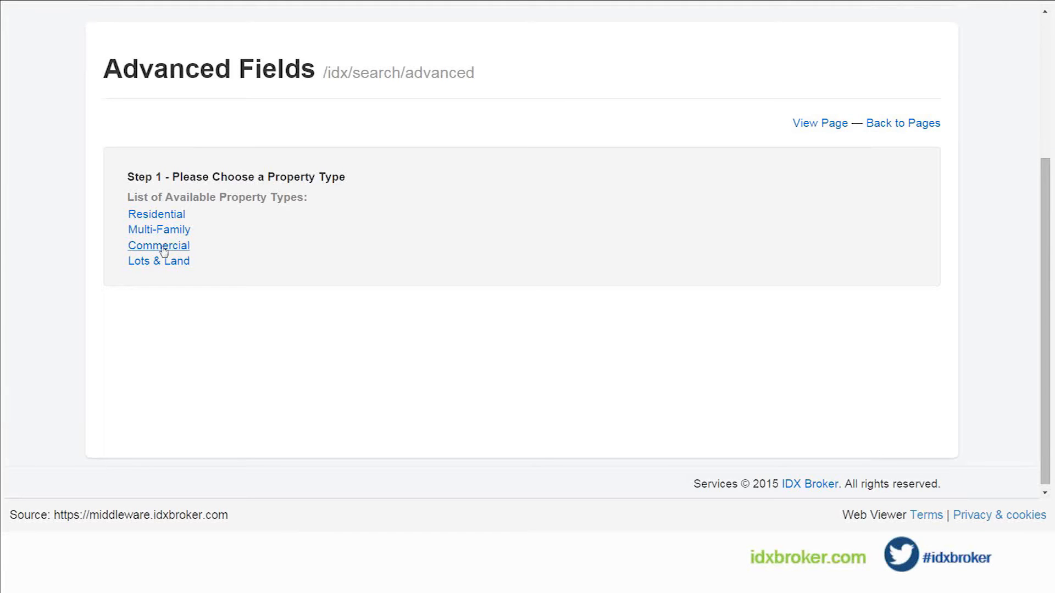
left_click(157, 215)
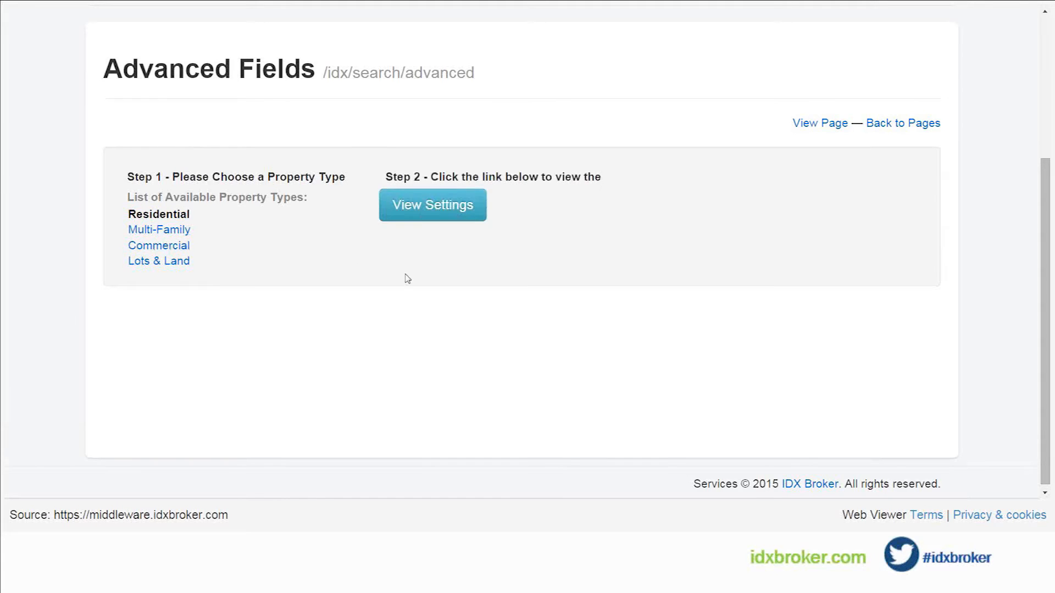
left_click(431, 206)
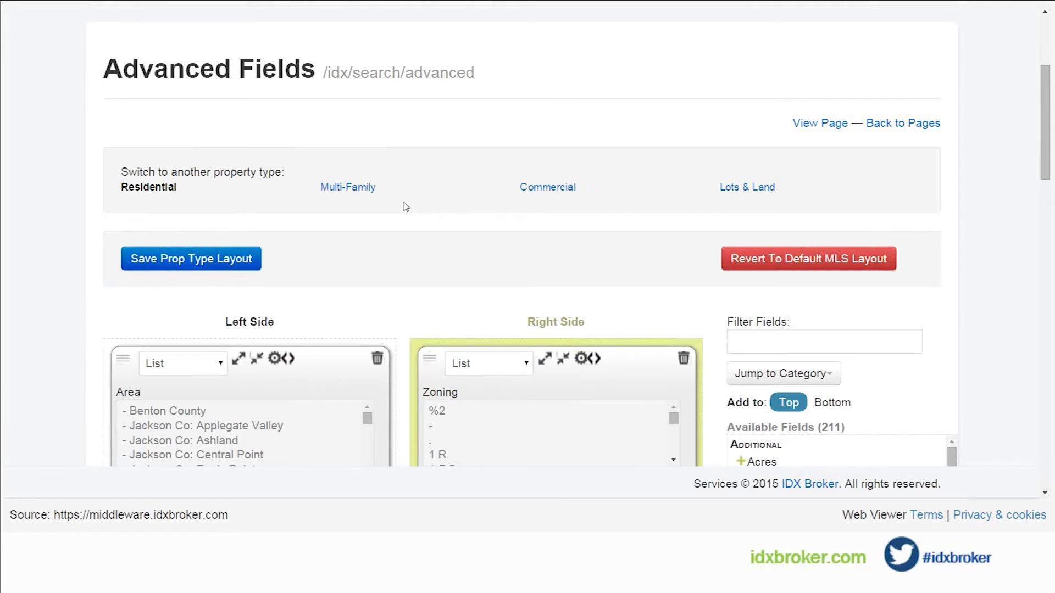
Step: Examine the search fields arranged in both columns of the Residential layout and the list of available fields
scroll(405, 206, "down", 1)
scroll(405, 206, "down", 1)
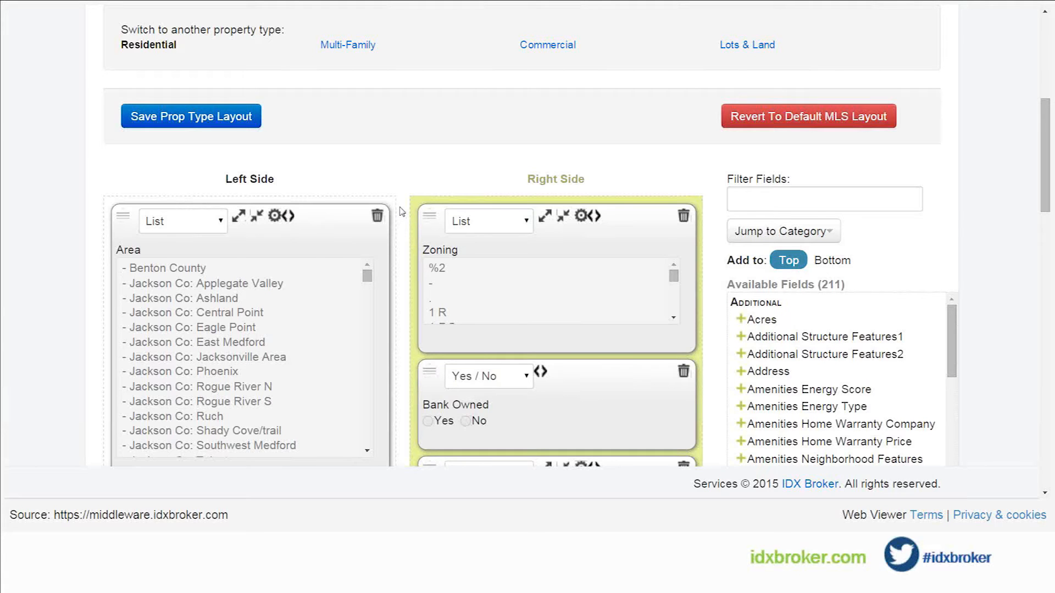
scroll(401, 212, "down", 1)
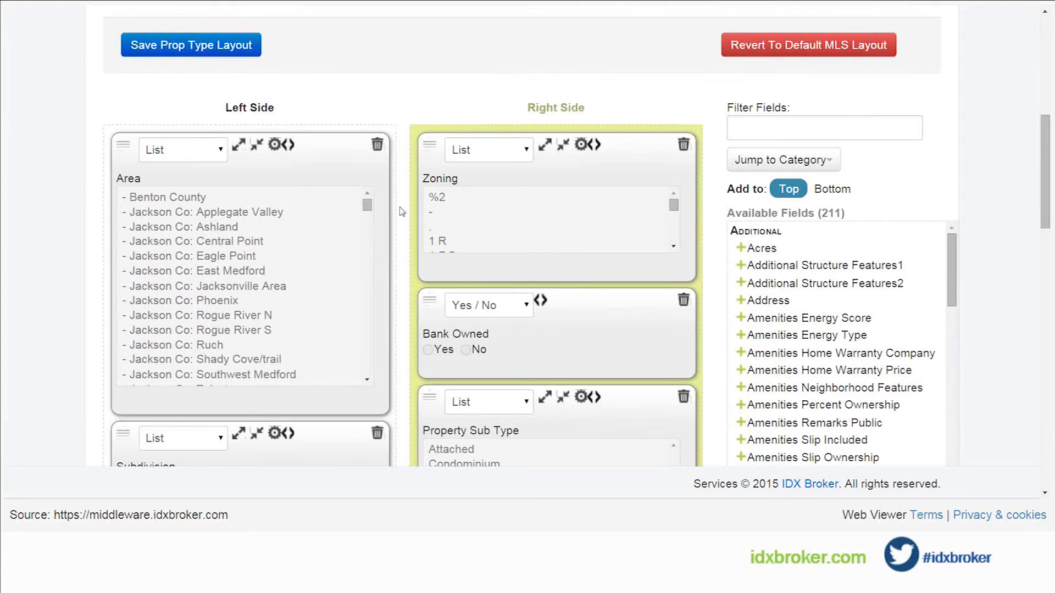
scroll(401, 212, "down", 1)
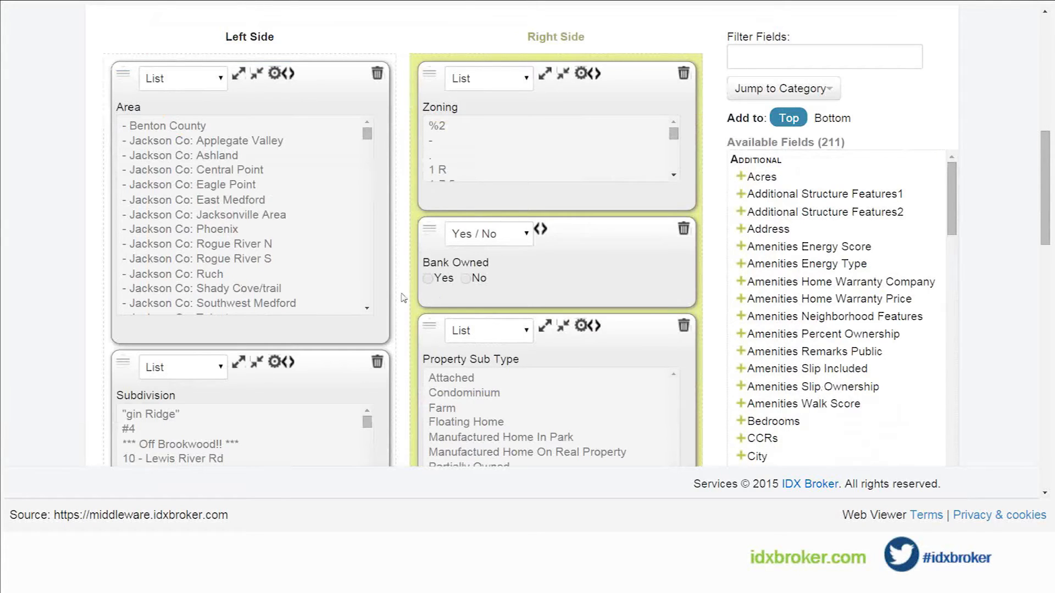
scroll(402, 297, "down", 1)
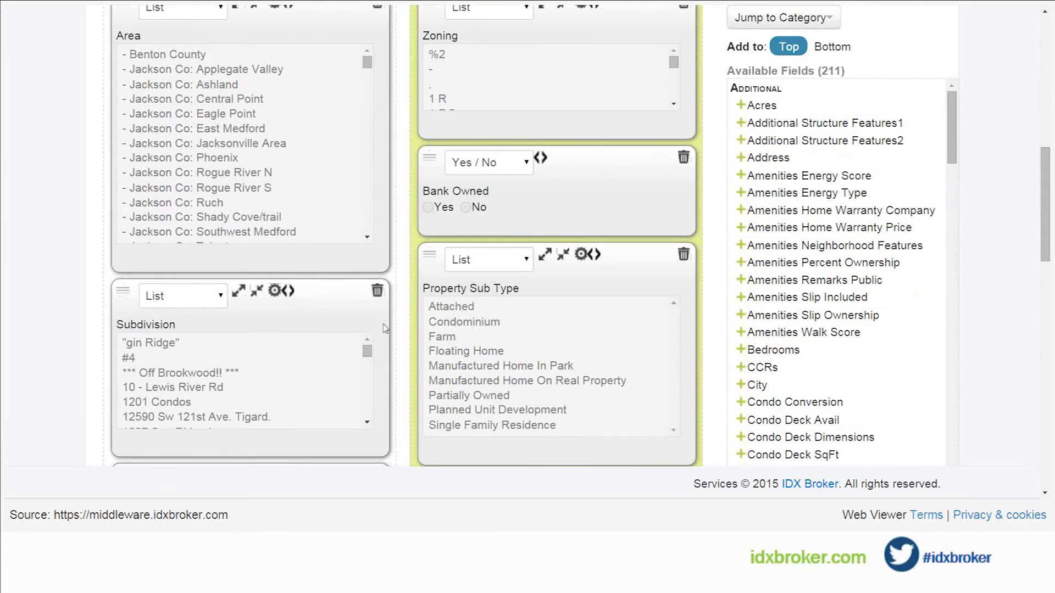
scroll(400, 327, "down", 1)
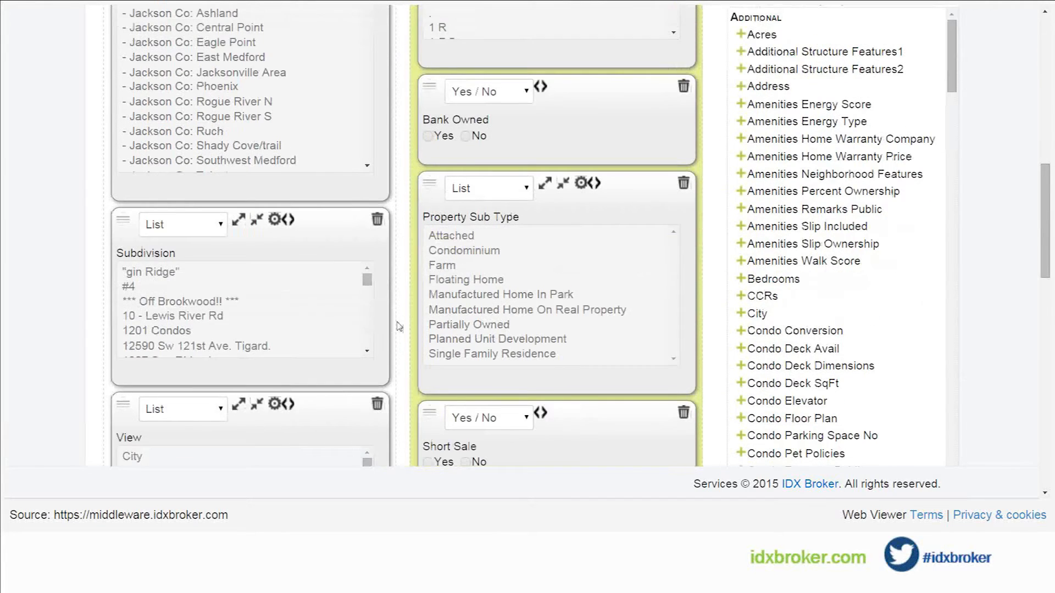
scroll(400, 327, "down", 3)
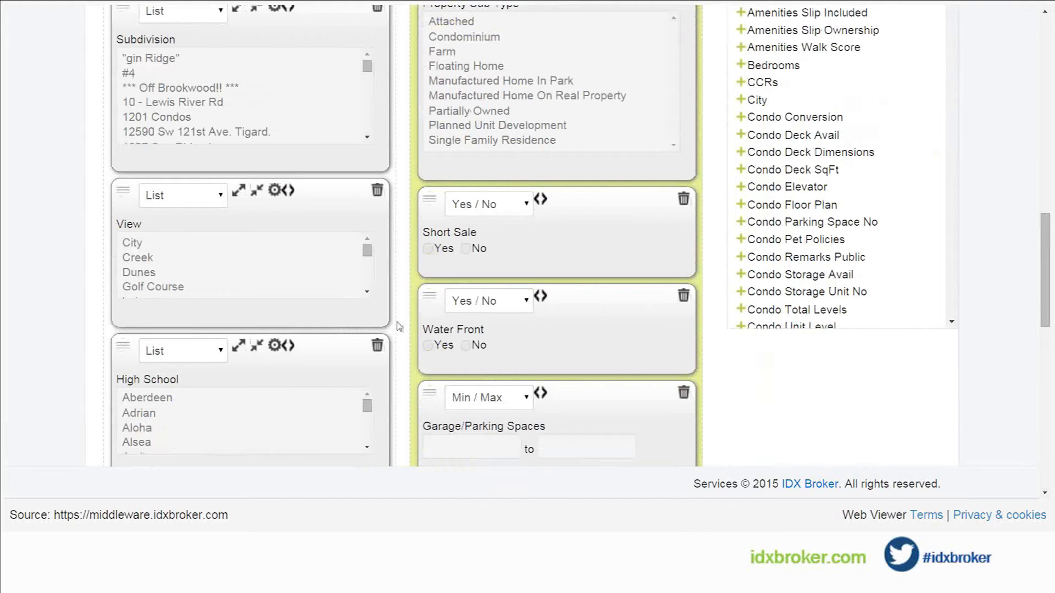
scroll(399, 326, "down", 1)
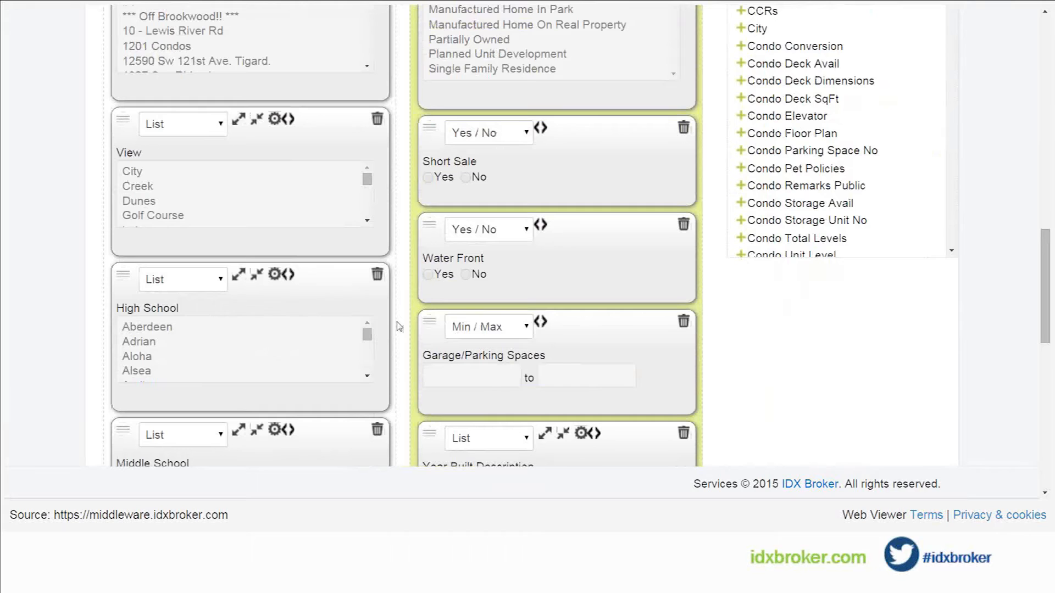
scroll(400, 327, "down", 1)
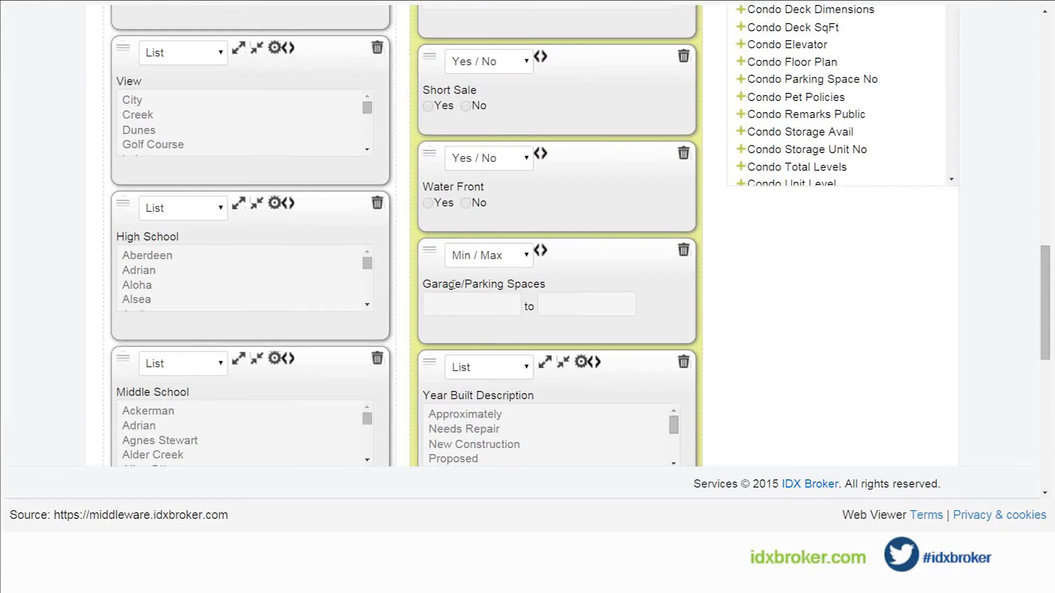
Step: Remove the Garage/Parking Spaces and Year Built Description fields from the Right Side column of the Residential layout
left_click(684, 251)
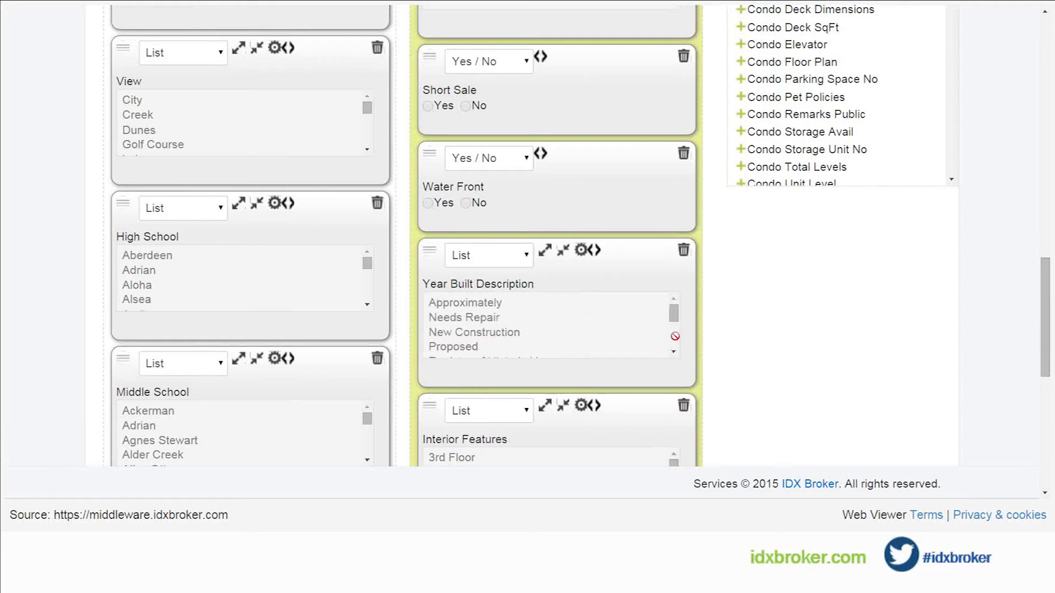
left_click(684, 251)
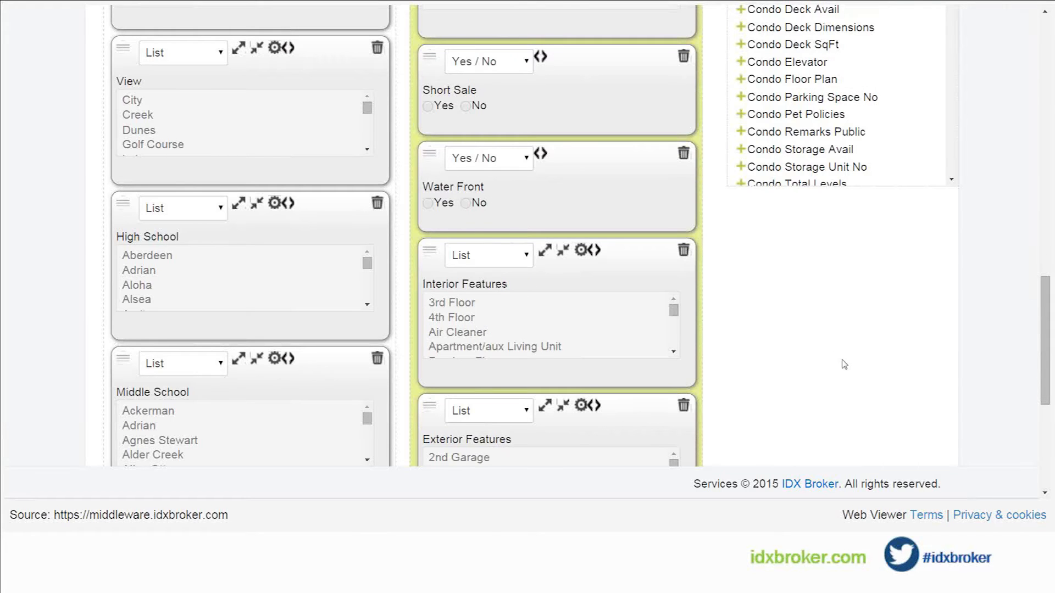
scroll(843, 365, "up", 1)
scroll(843, 365, "up", 5)
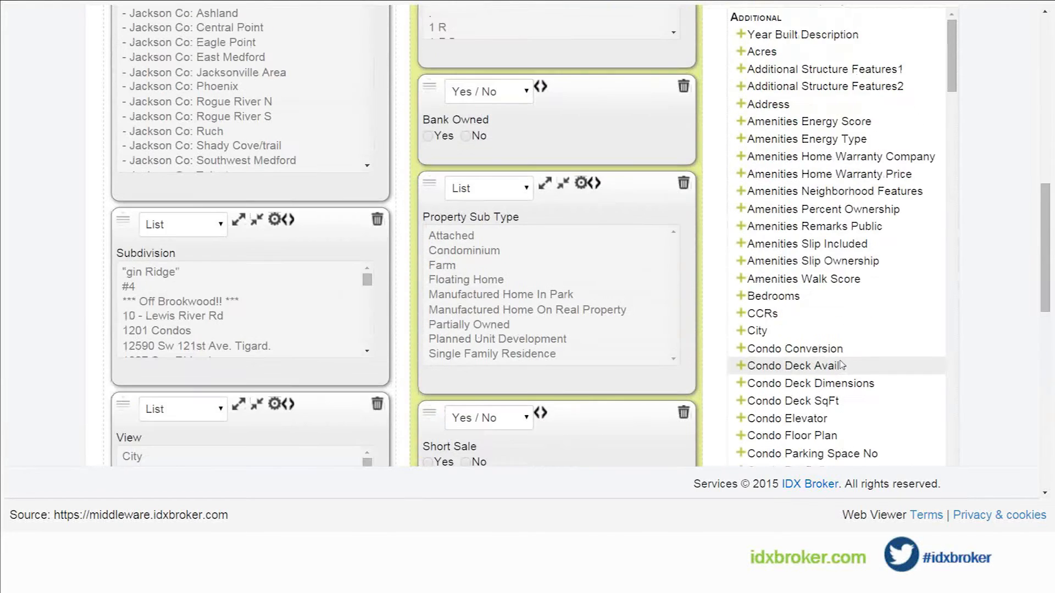
scroll(841, 365, "up", 1)
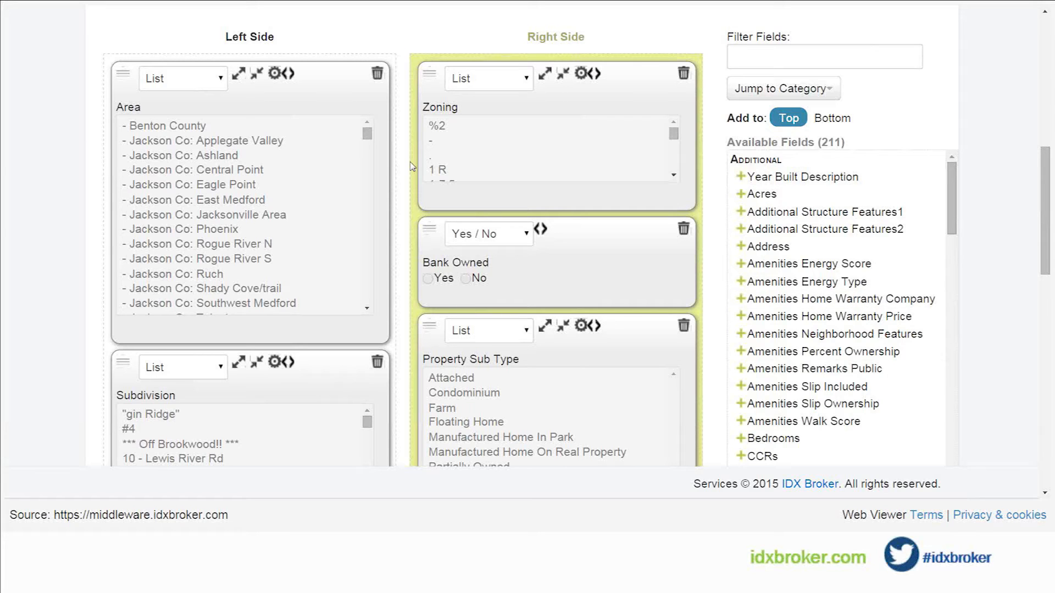
scroll(412, 168, "up", 4)
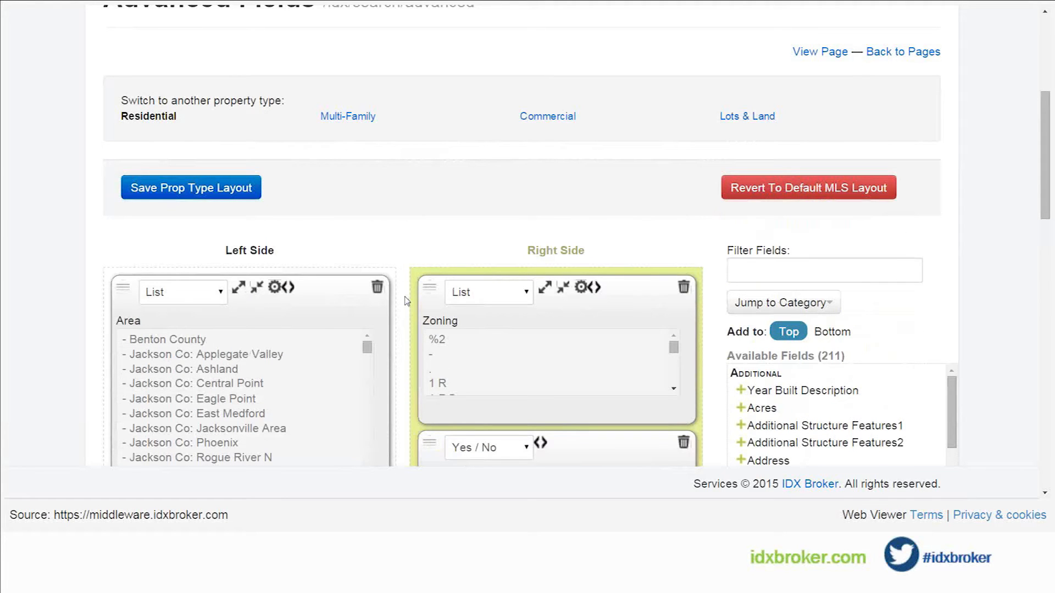
Step: Add the SqFt Calculated field to the top of the Right Side column and save the Residential layout
scroll(407, 301, "down", 1)
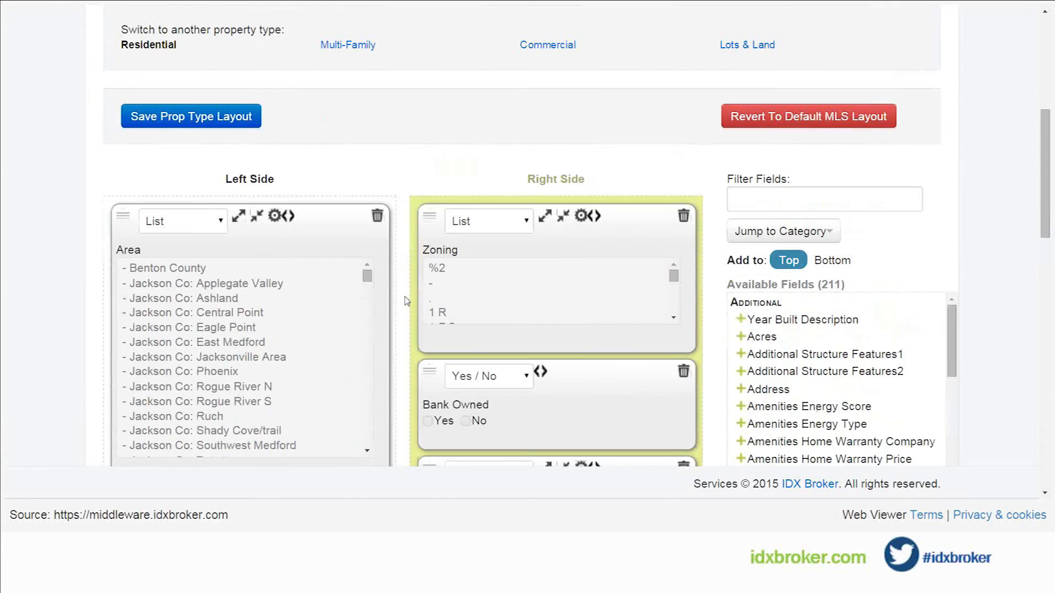
scroll(407, 301, "down", 2)
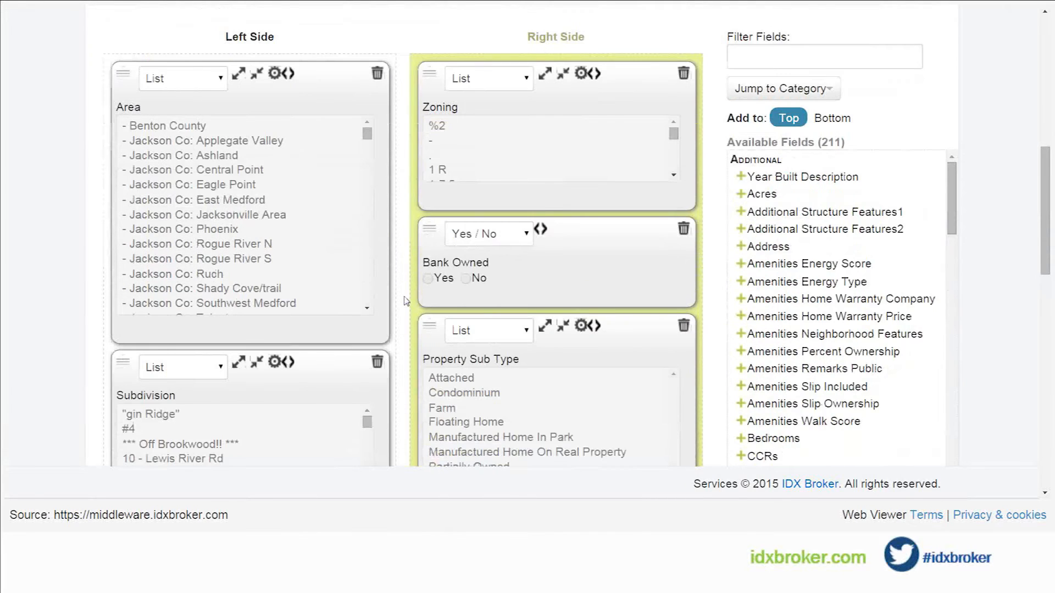
scroll(407, 301, "down", 1)
scroll(407, 301, "down", 1)
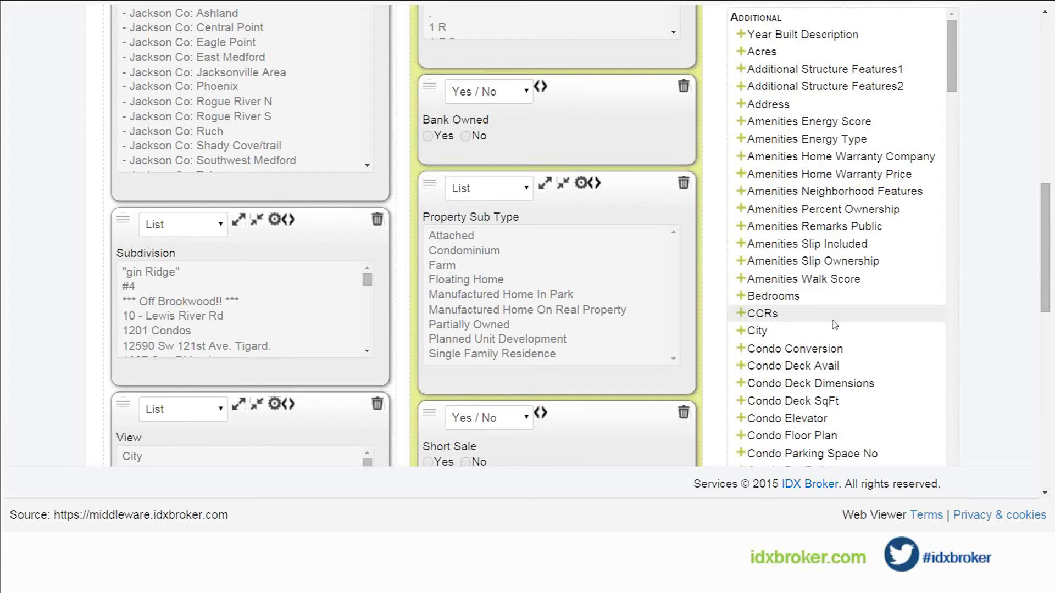
scroll(835, 325, "down", 8)
scroll(831, 327, "down", 13)
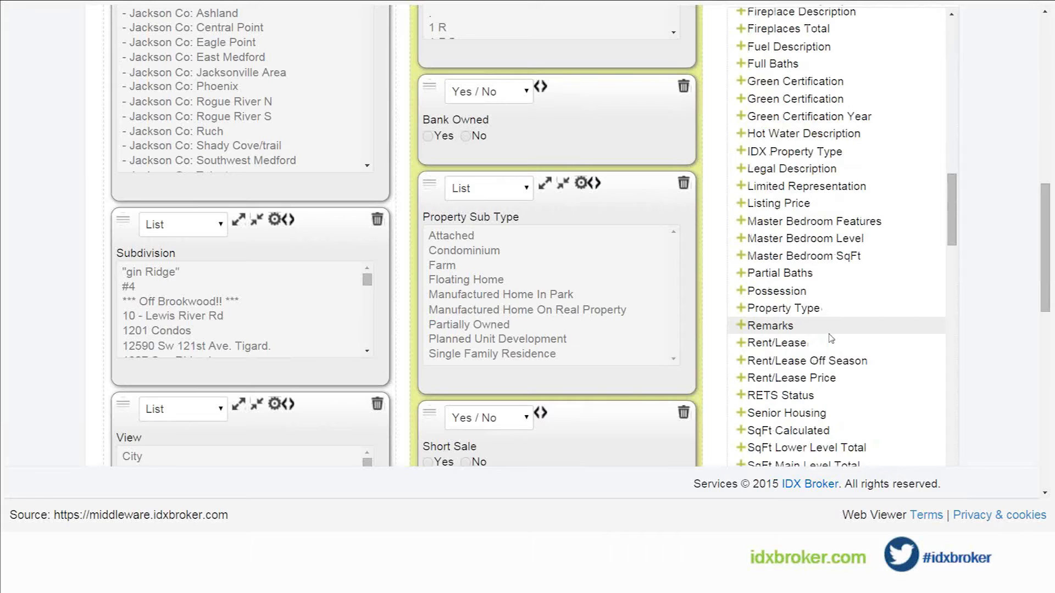
scroll(831, 338, "down", 3)
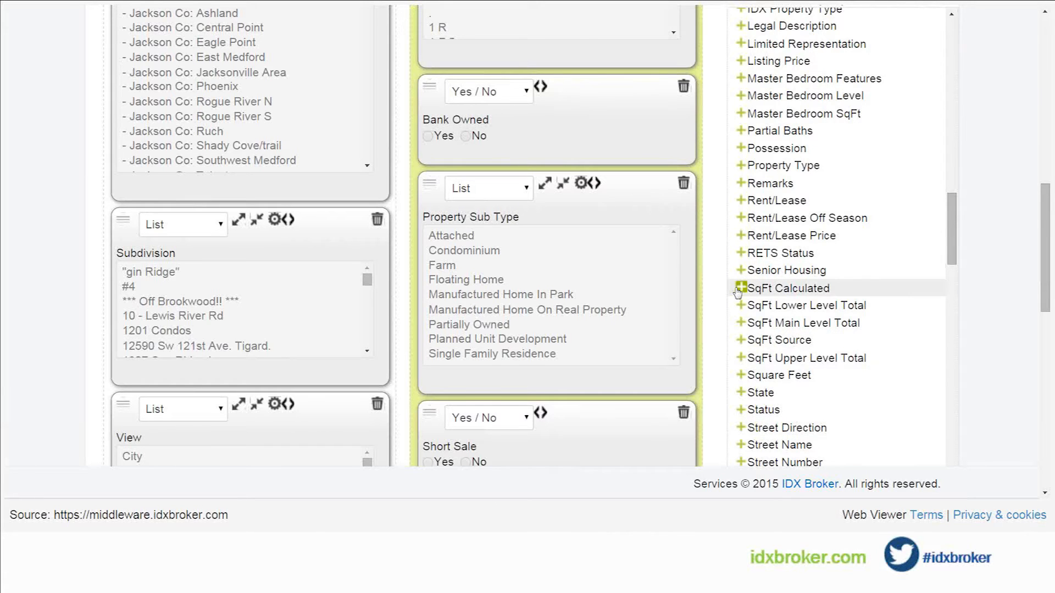
left_click(741, 287)
scroll(707, 278, "up", 5)
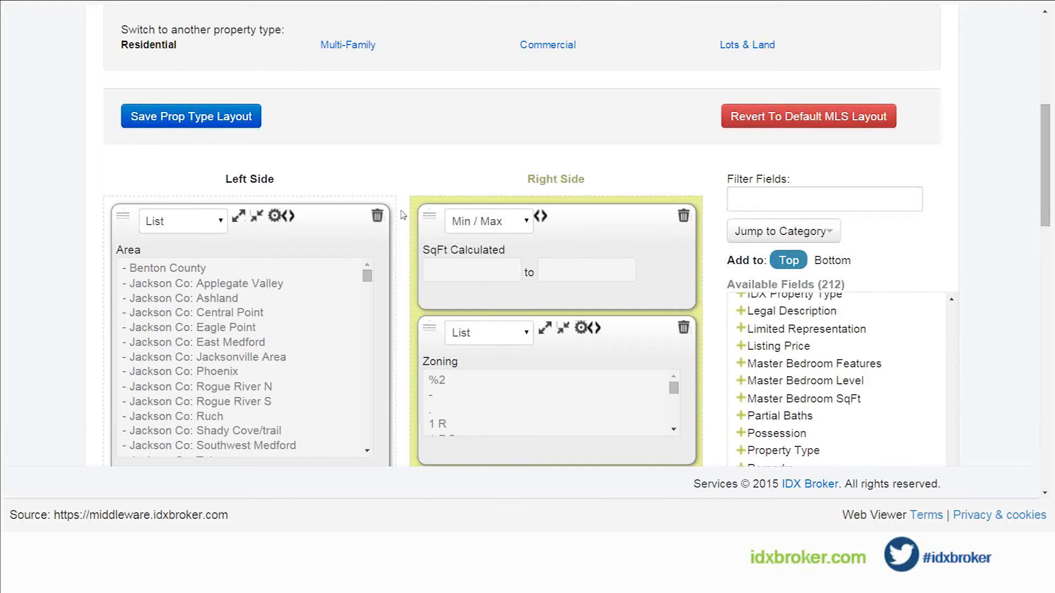
left_click(180, 121)
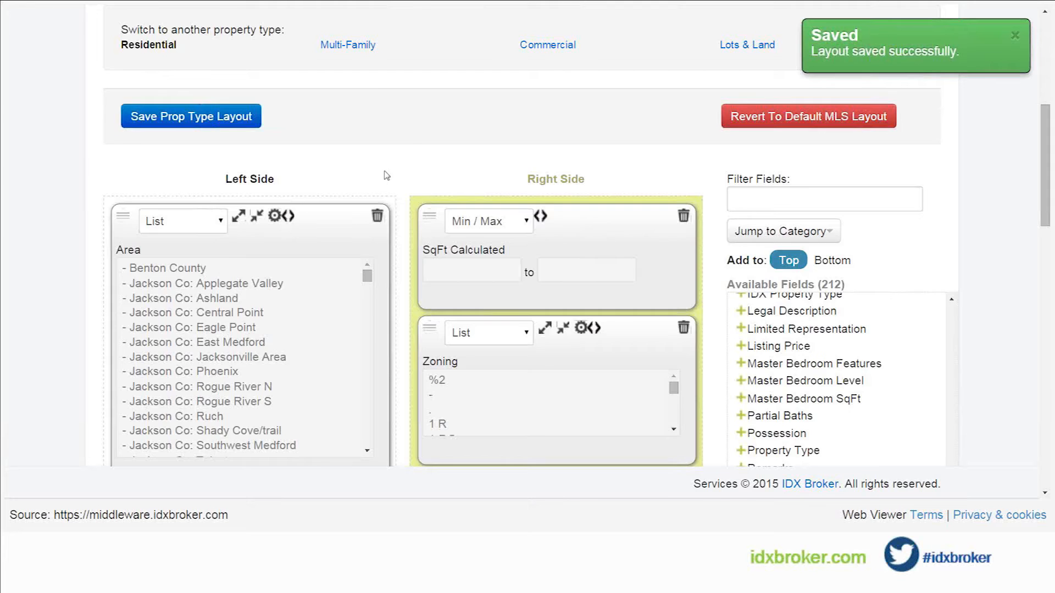
Step: Open the page for creating a new widget
scroll(382, 172, "up", 4)
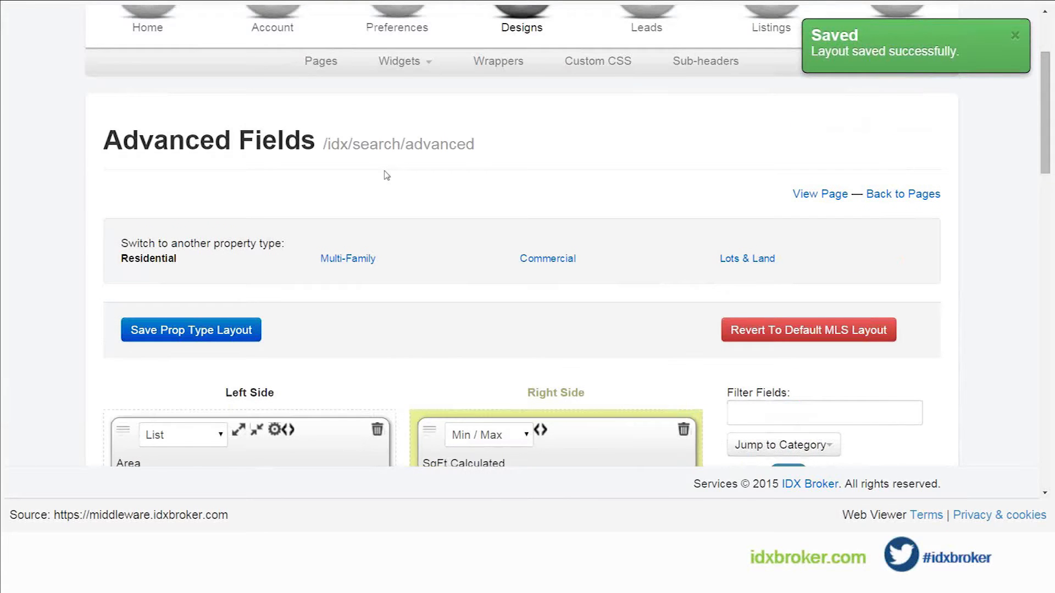
scroll(386, 175, "down", 1)
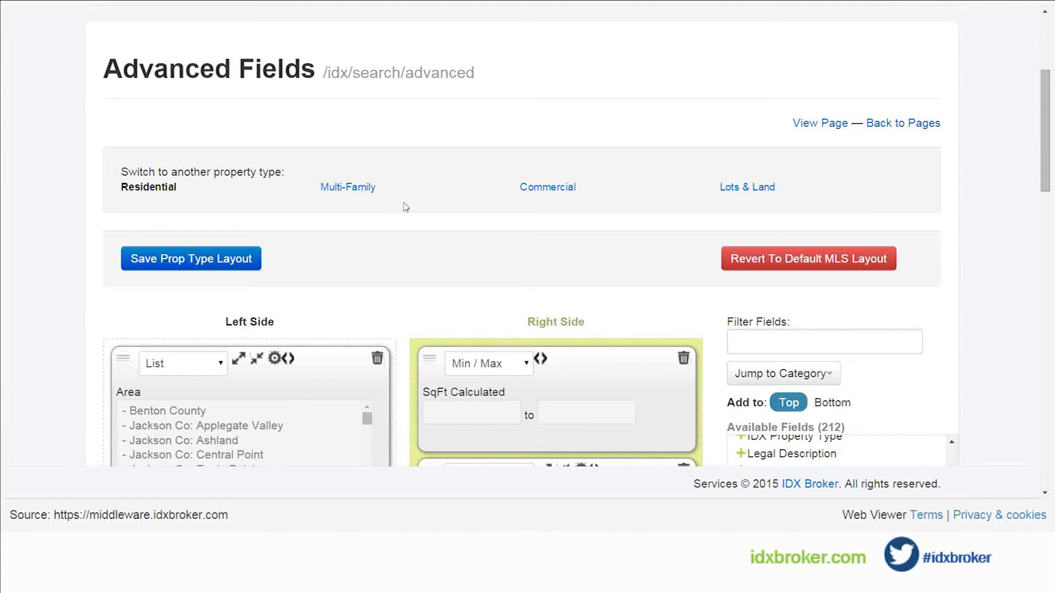
scroll(405, 208, "up", 3)
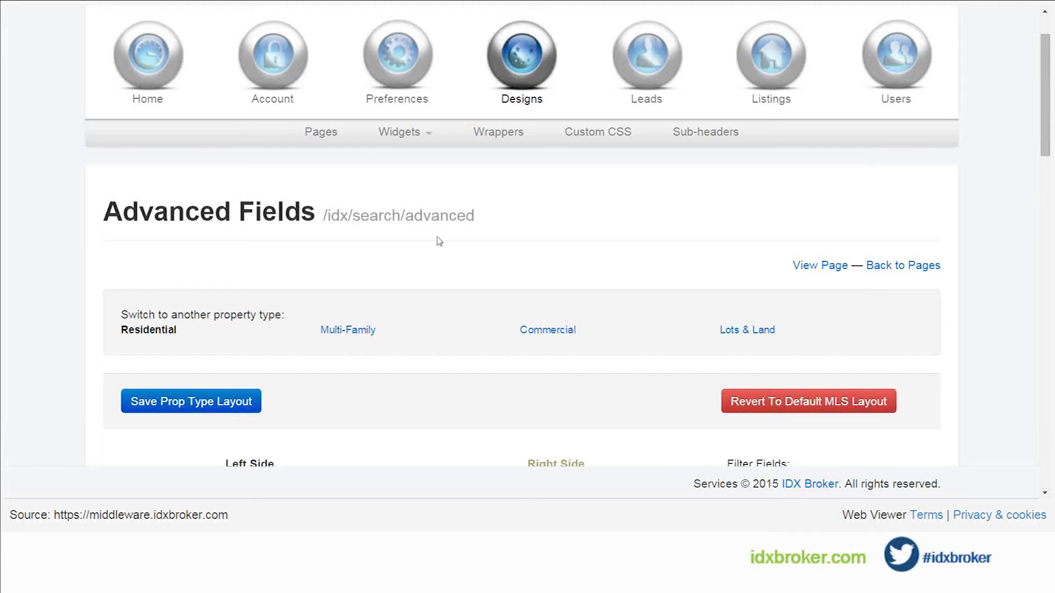
left_click(399, 133)
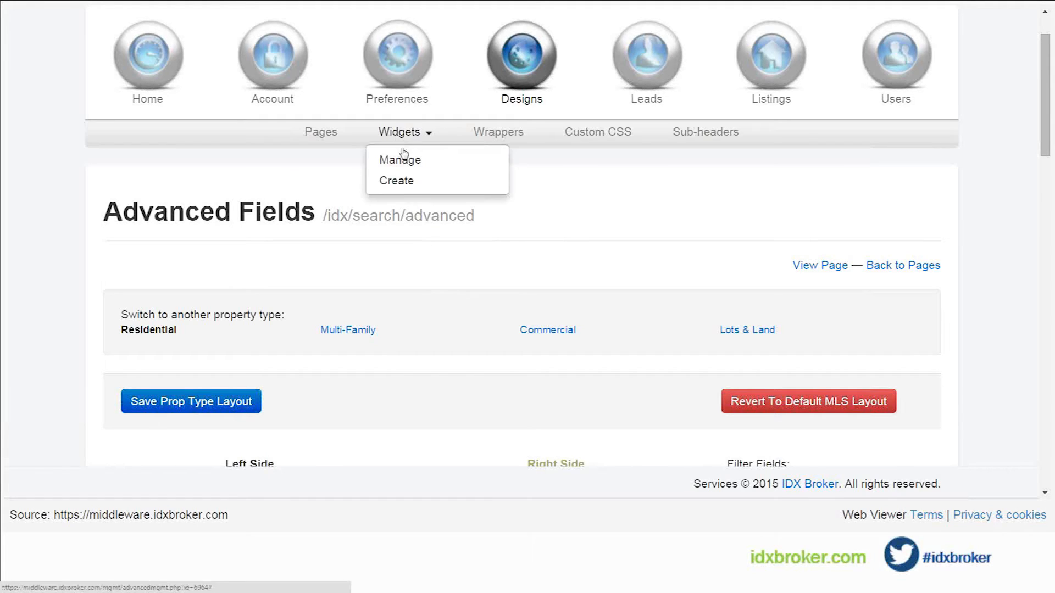
left_click(403, 183)
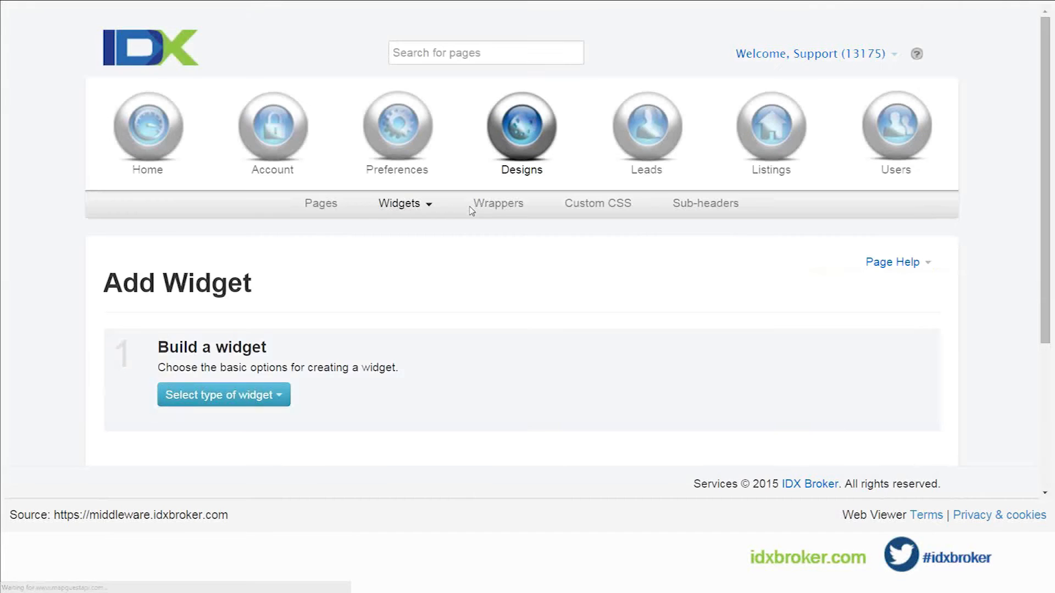
Step: Set up a Showcase widget that features properties from a Custom Search based on the Advanced Search page
scroll(453, 293, "down", 3)
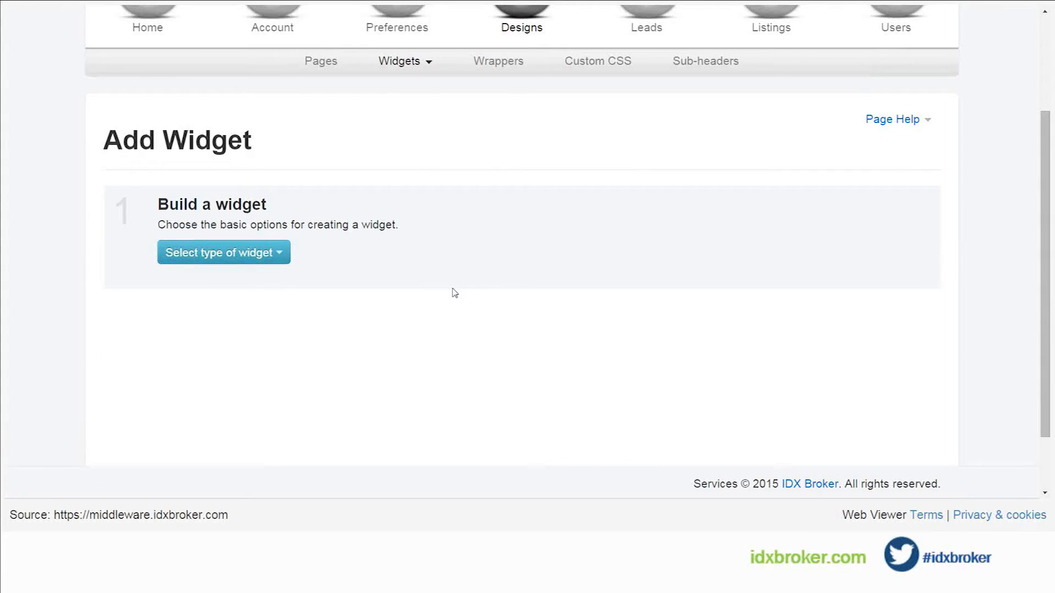
scroll(452, 292, "down", 2)
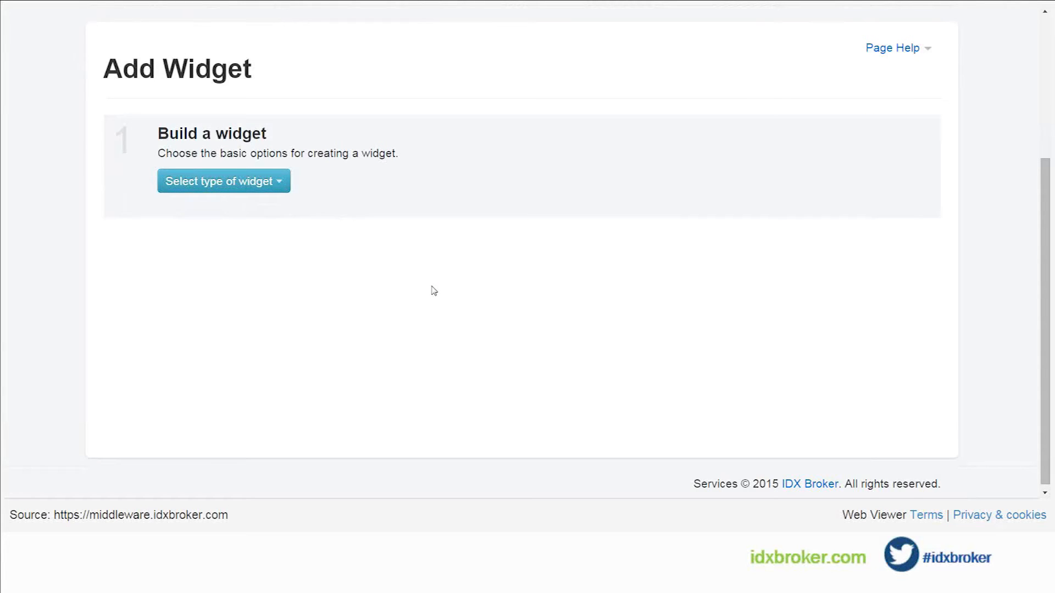
left_click(282, 190)
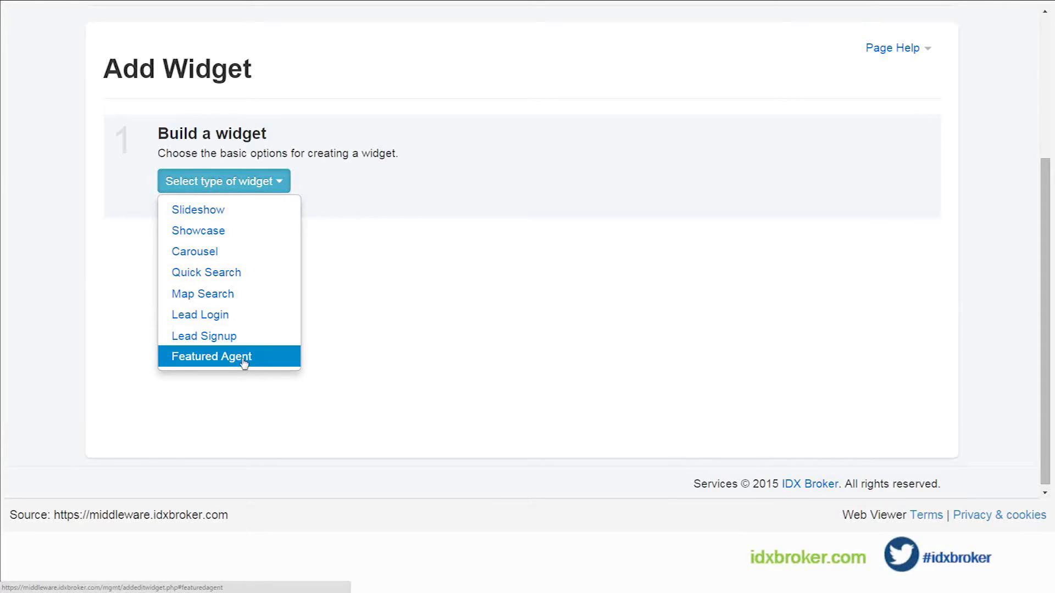
left_click(206, 236)
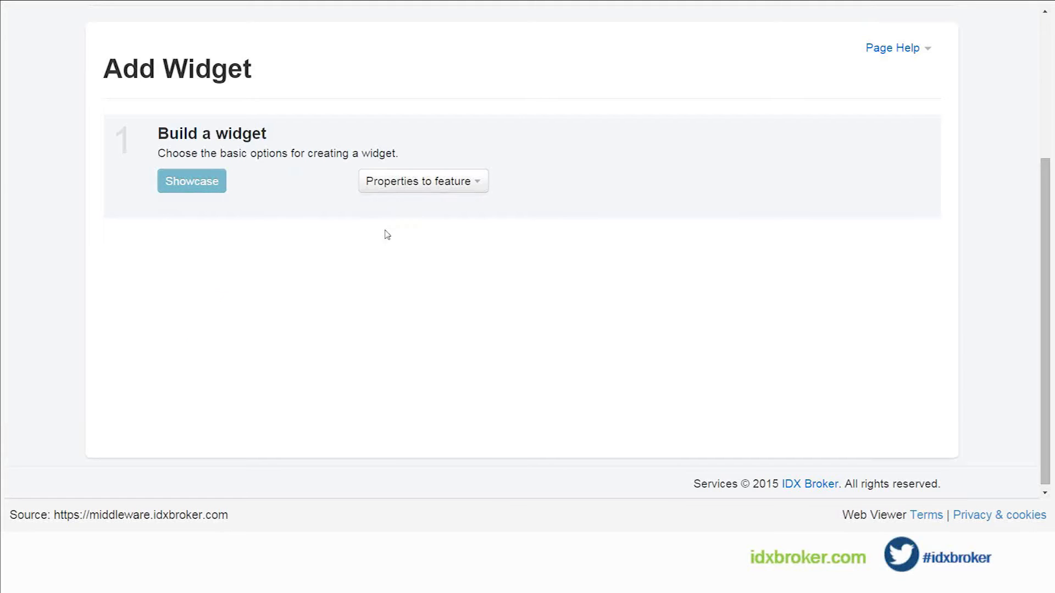
left_click(405, 181)
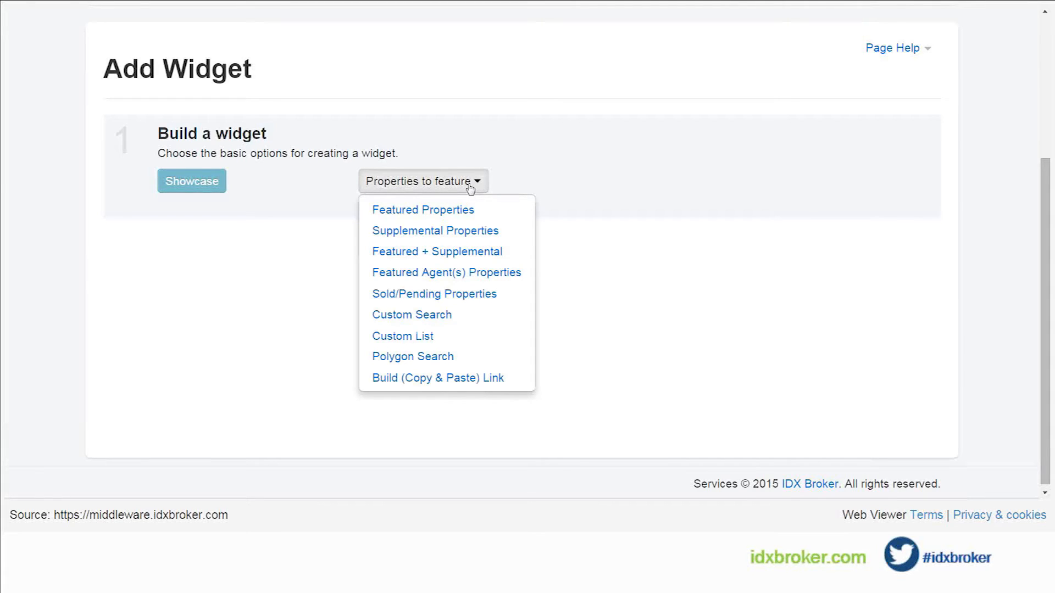
left_click(436, 317)
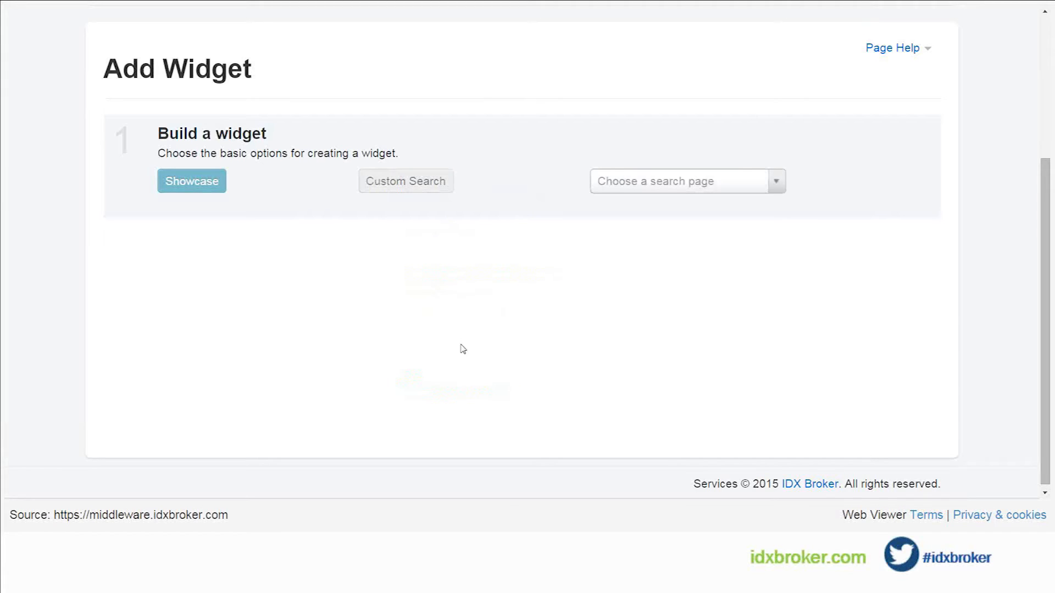
left_click(711, 182)
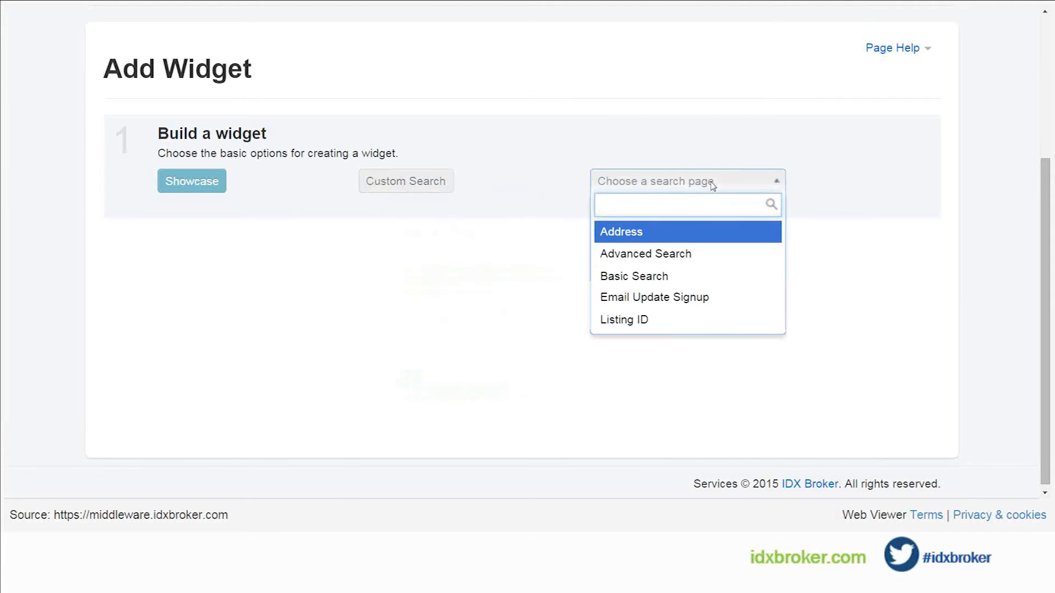
left_click(668, 256)
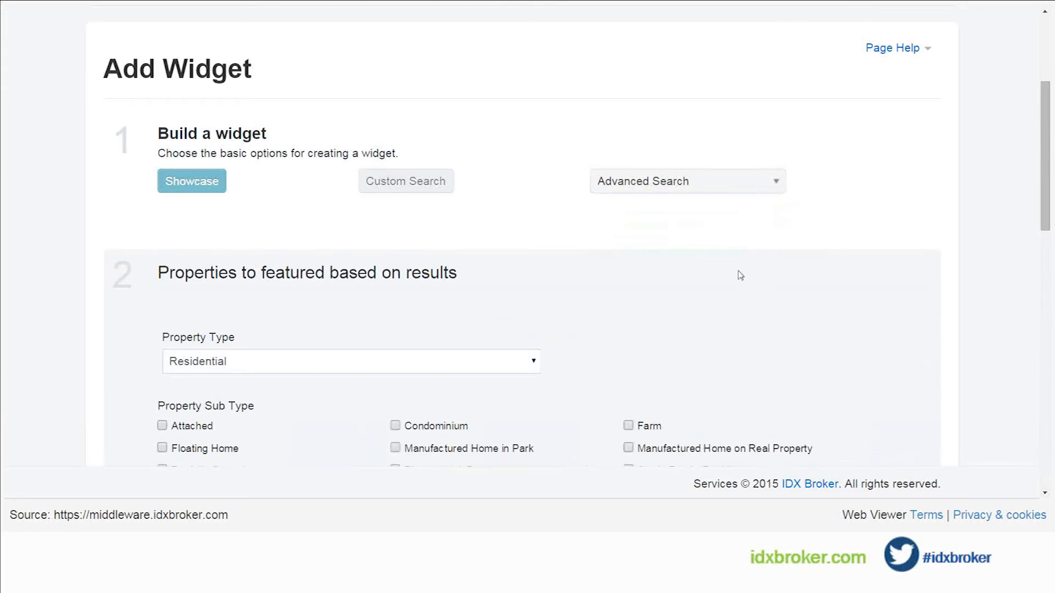
Step: Examine the criteria for the properties to feature, from property type and price to the customized advanced search fields
scroll(720, 262, "down", 2)
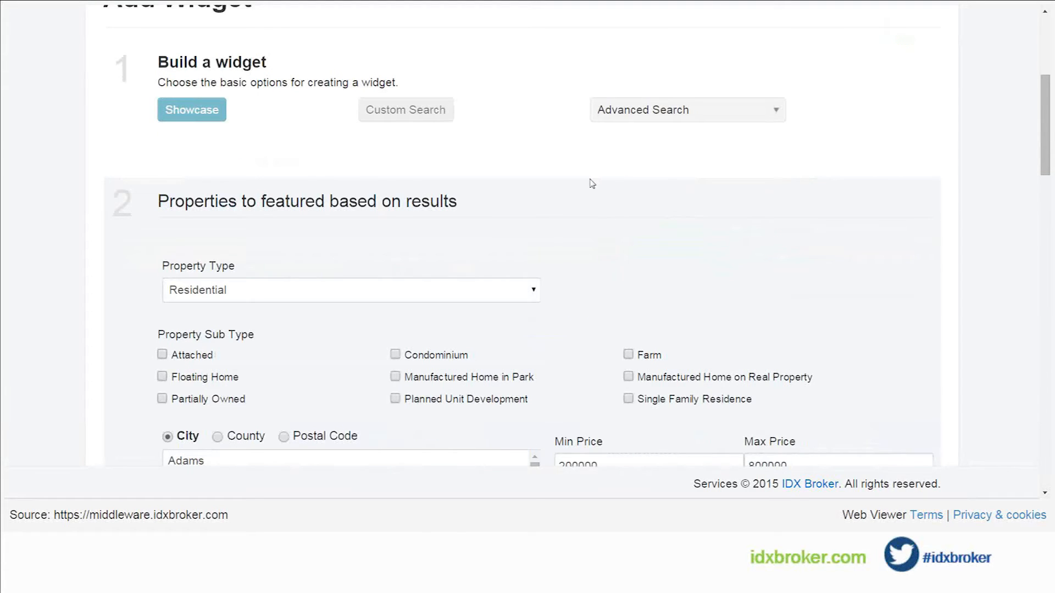
scroll(593, 181, "down", 1)
scroll(591, 183, "down", 2)
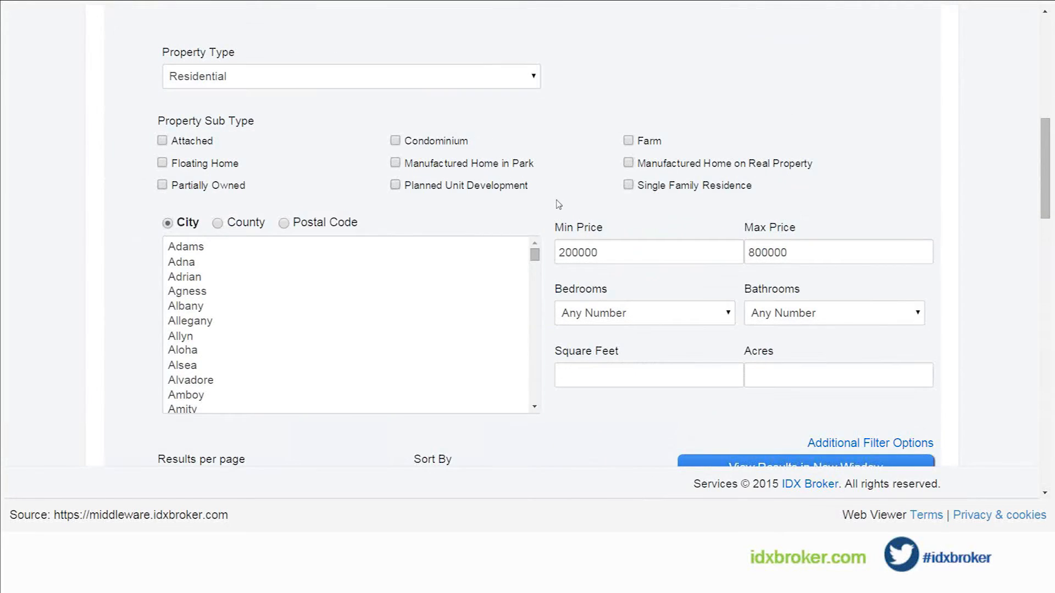
scroll(555, 202, "down", 1)
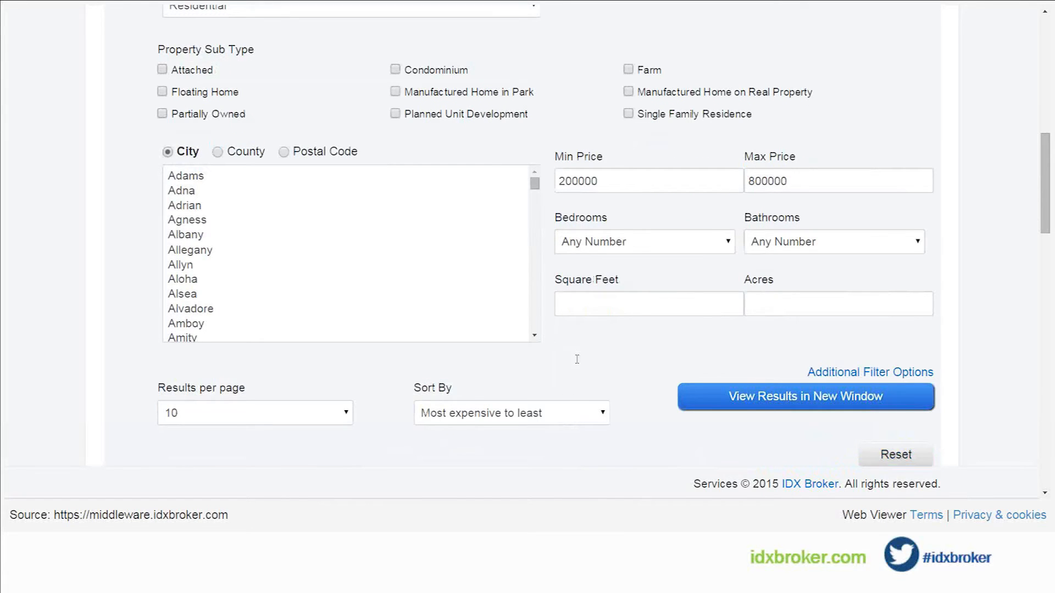
scroll(584, 283, "up", 1)
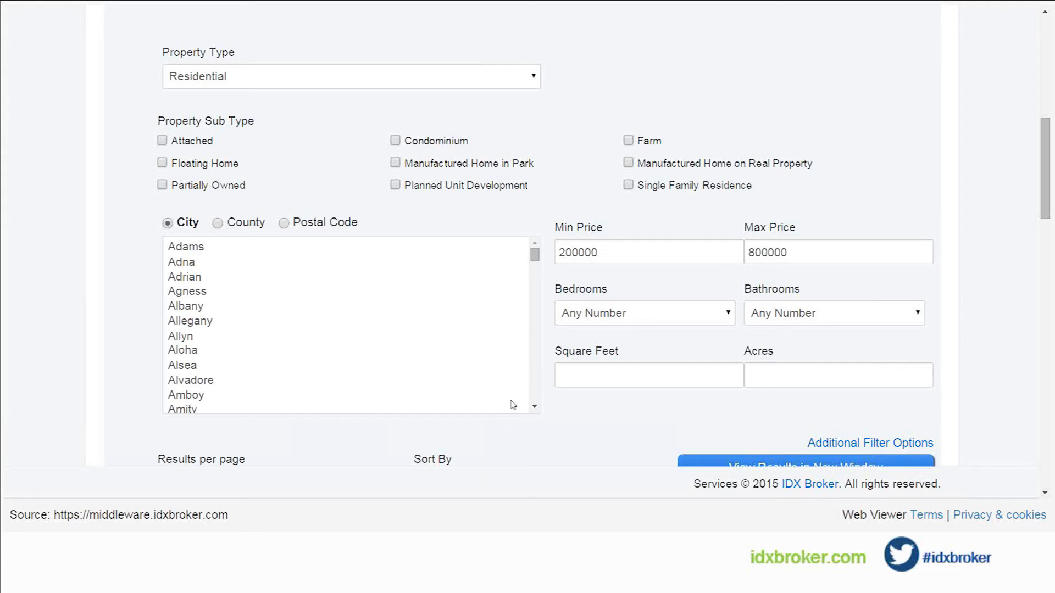
scroll(546, 427, "down", 1)
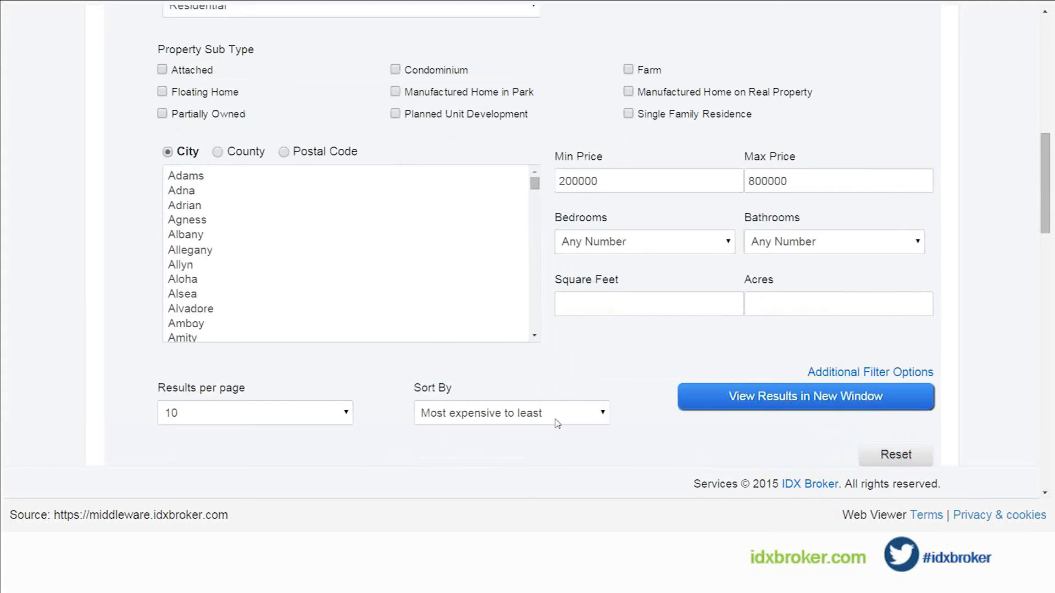
scroll(550, 422, "down", 2)
scroll(528, 419, "down", 2)
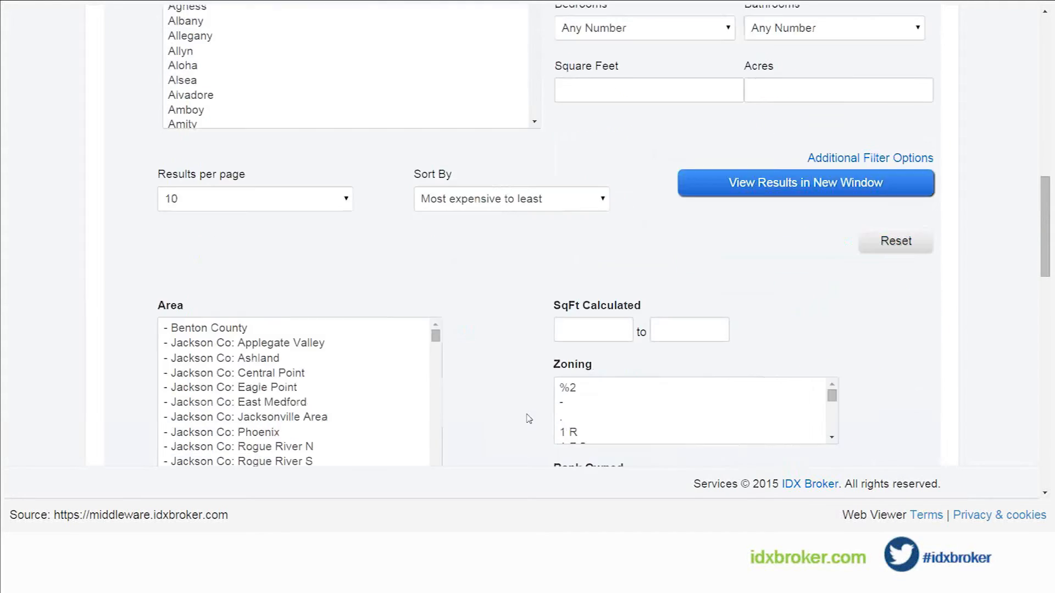
scroll(528, 419, "down", 1)
scroll(529, 419, "down", 1)
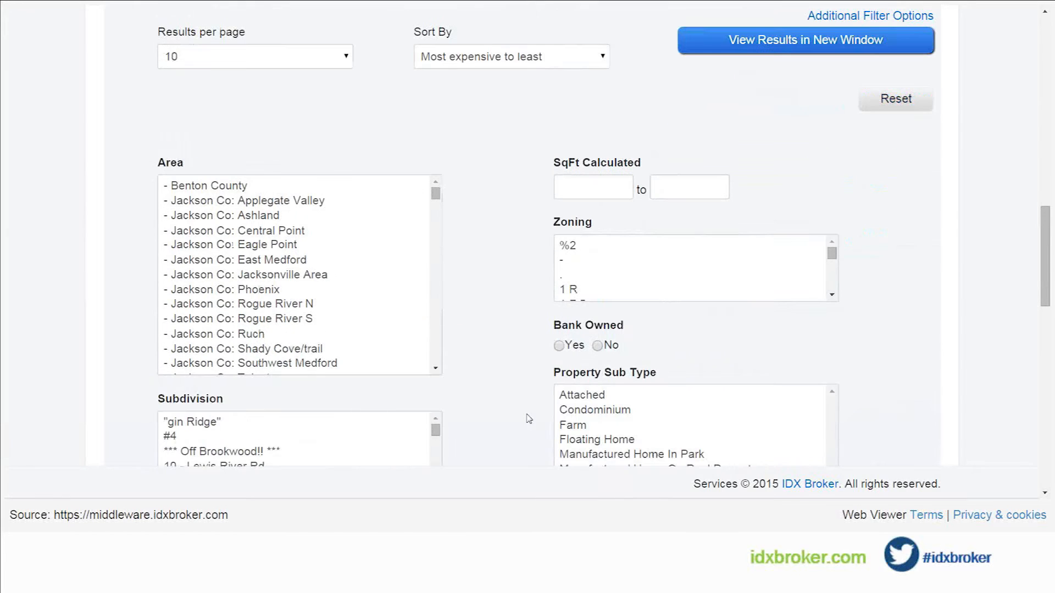
scroll(529, 418, "down", 1)
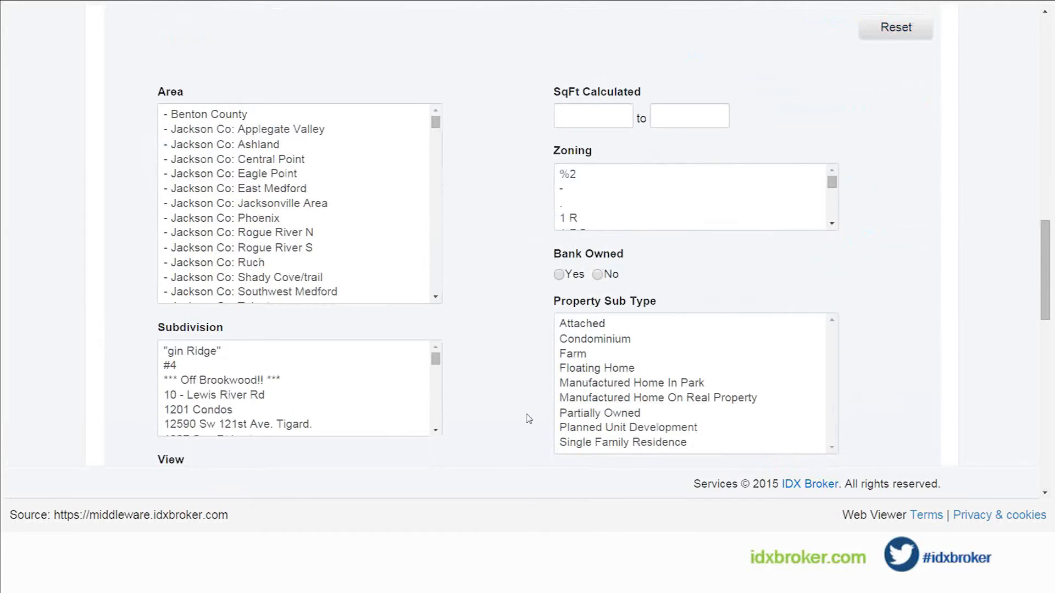
scroll(529, 418, "down", 1)
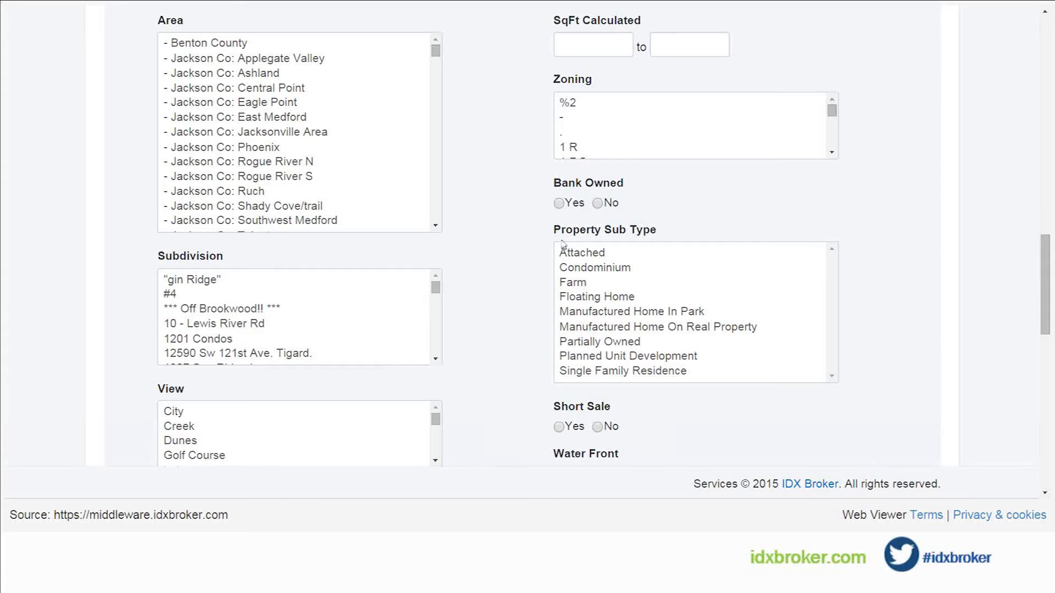
scroll(530, 350, "down", 2)
scroll(532, 349, "down", 1)
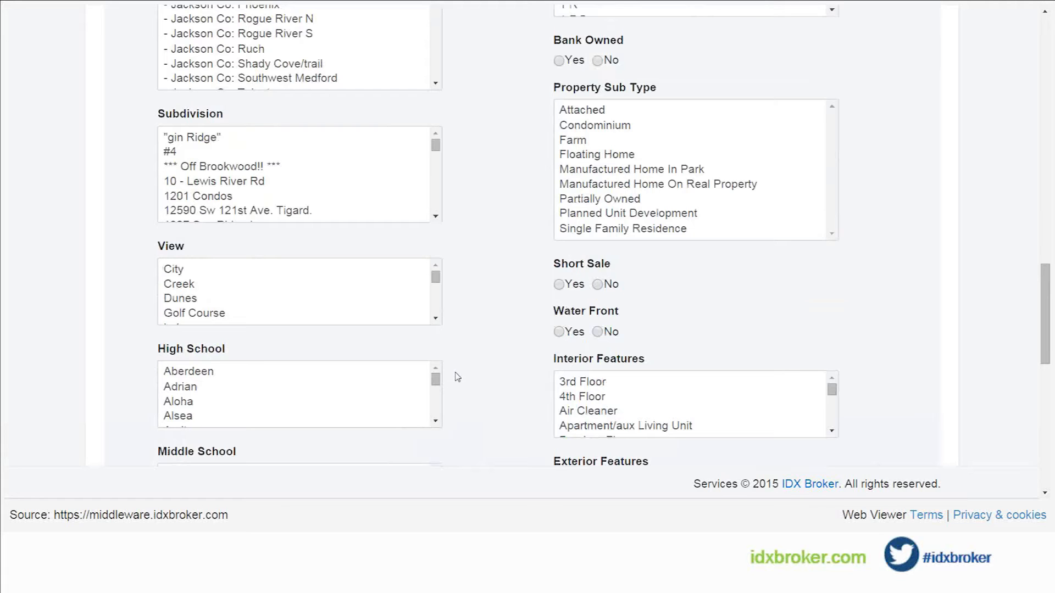
Step: Select Sw Portland as the Subdivision filter and review the main location, price and sorting criteria
scroll(489, 386, "up", 1)
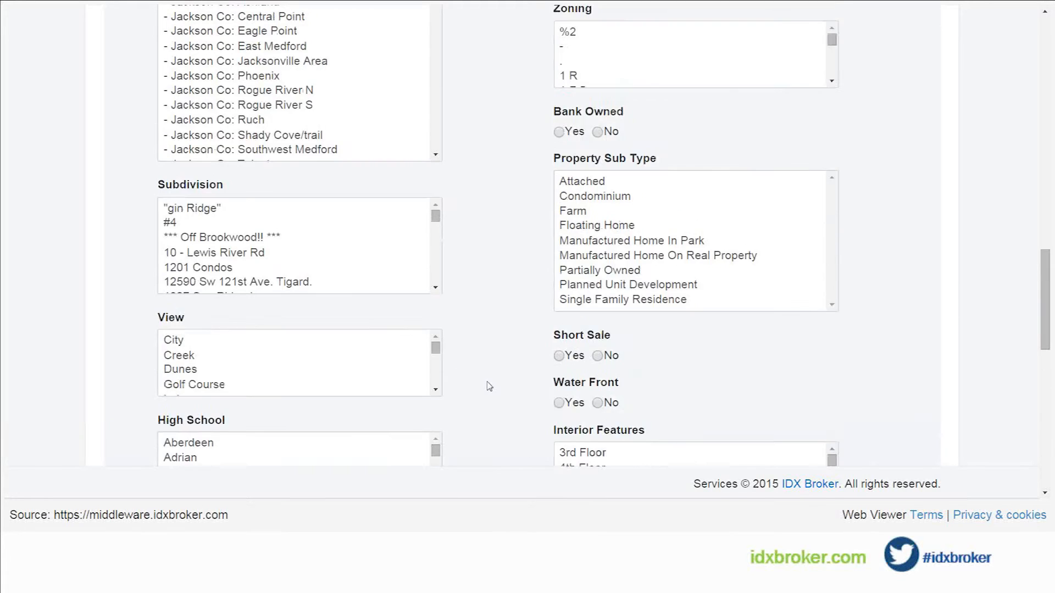
scroll(489, 387, "up", 1)
scroll(489, 387, "down", 1)
left_click_drag(436, 218, 440, 270)
left_click(210, 213)
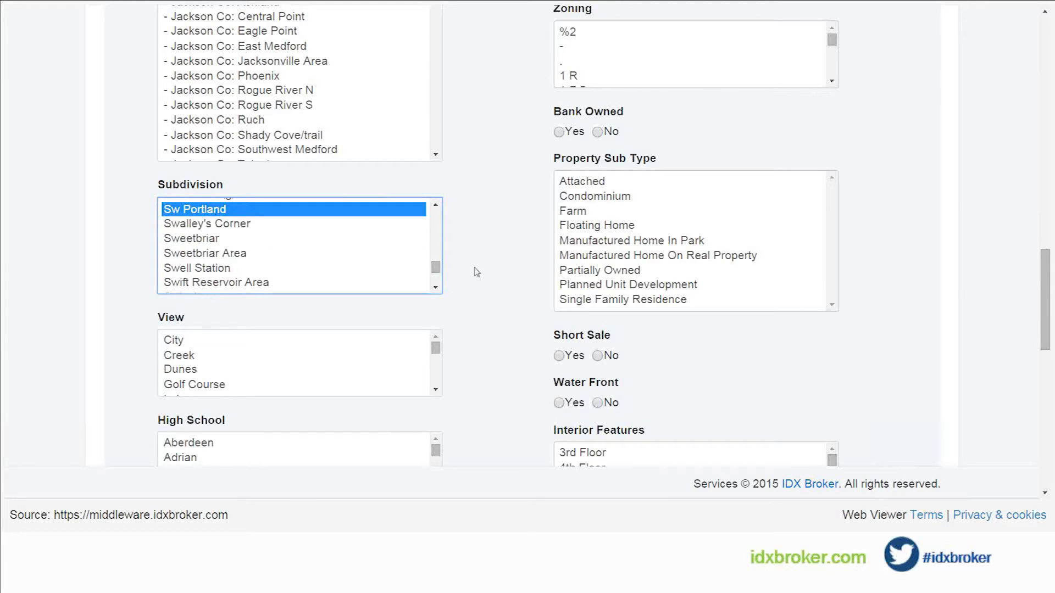
scroll(493, 279, "up", 8)
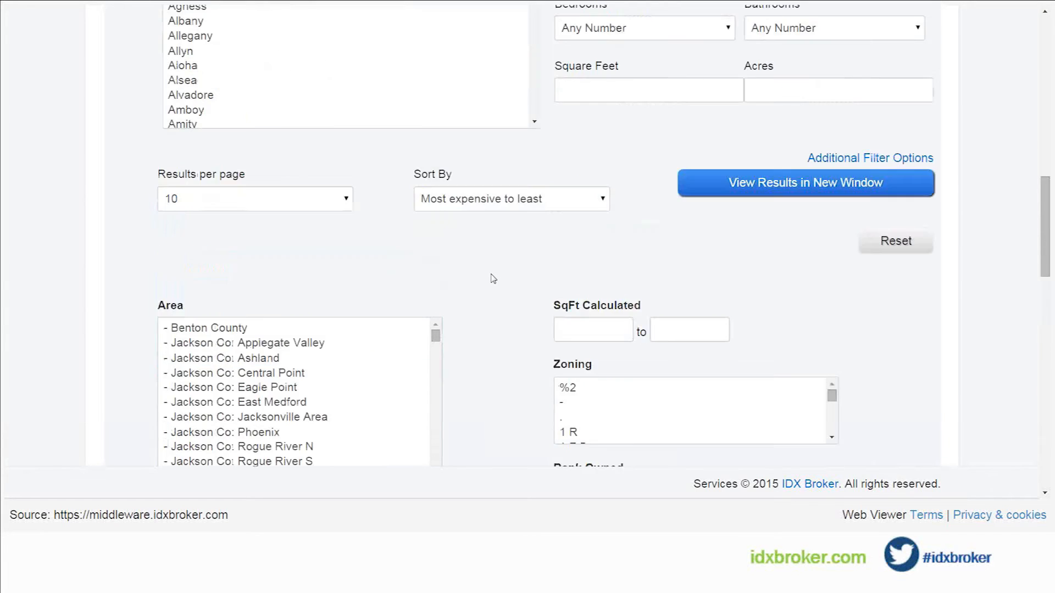
scroll(492, 278, "up", 5)
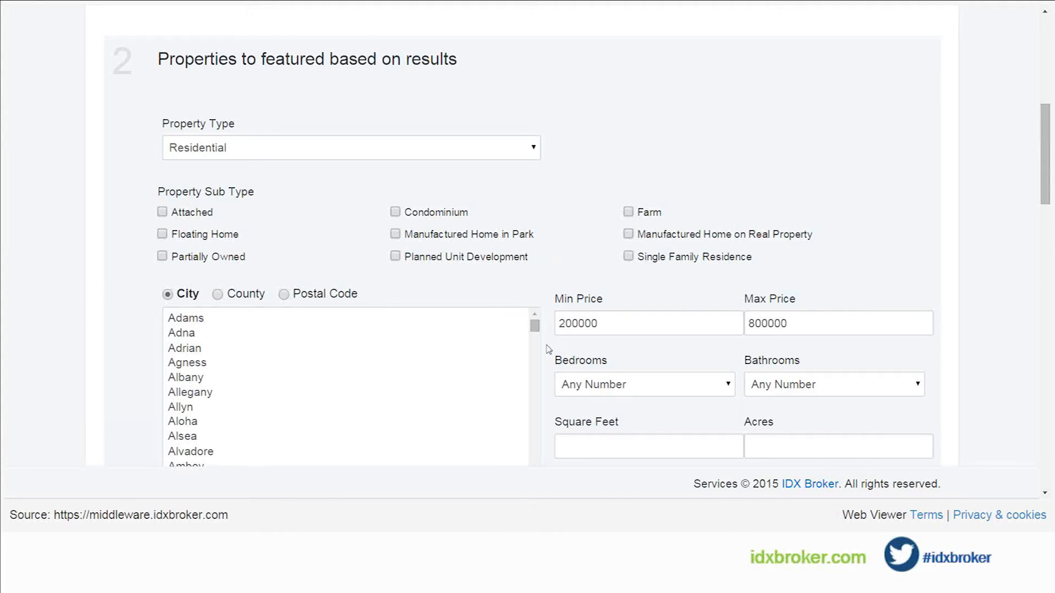
scroll(548, 349, "down", 4)
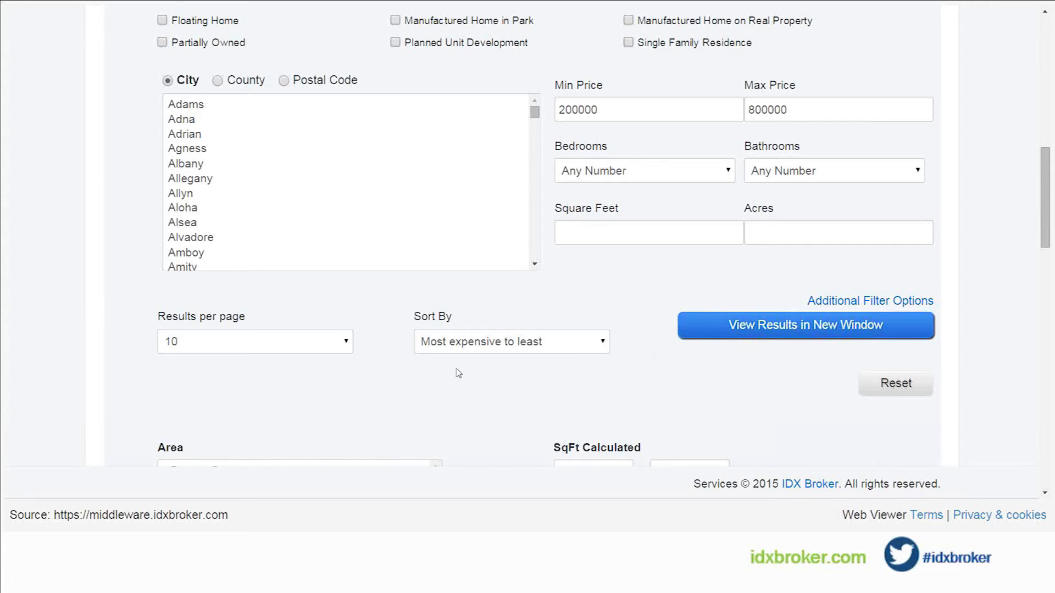
Step: Make the showcase widget responsive in the Widget Options and name it SW Portland
scroll(485, 385, "down", 1)
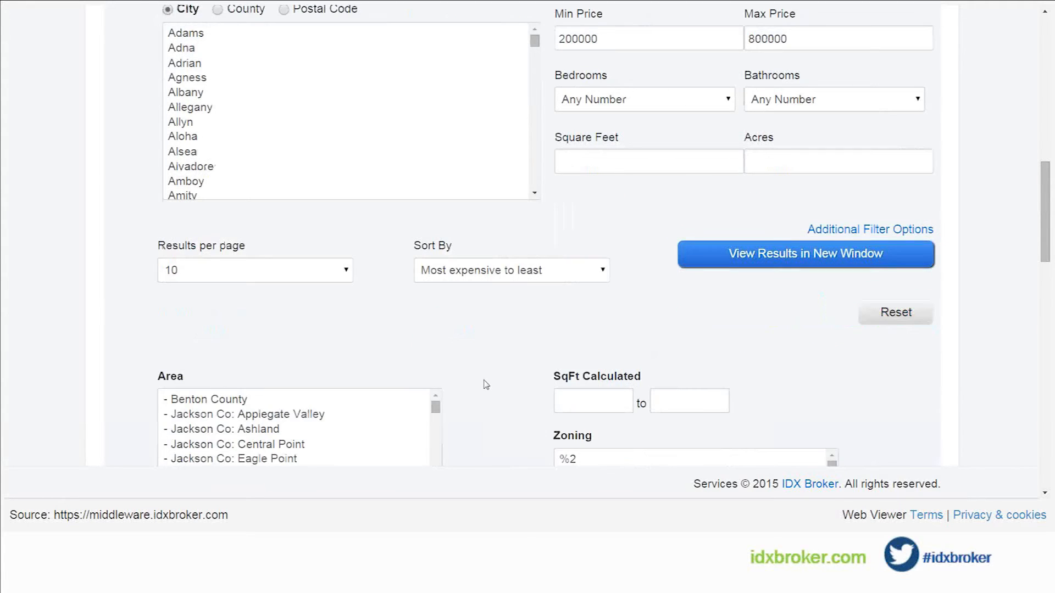
scroll(485, 384, "down", 2)
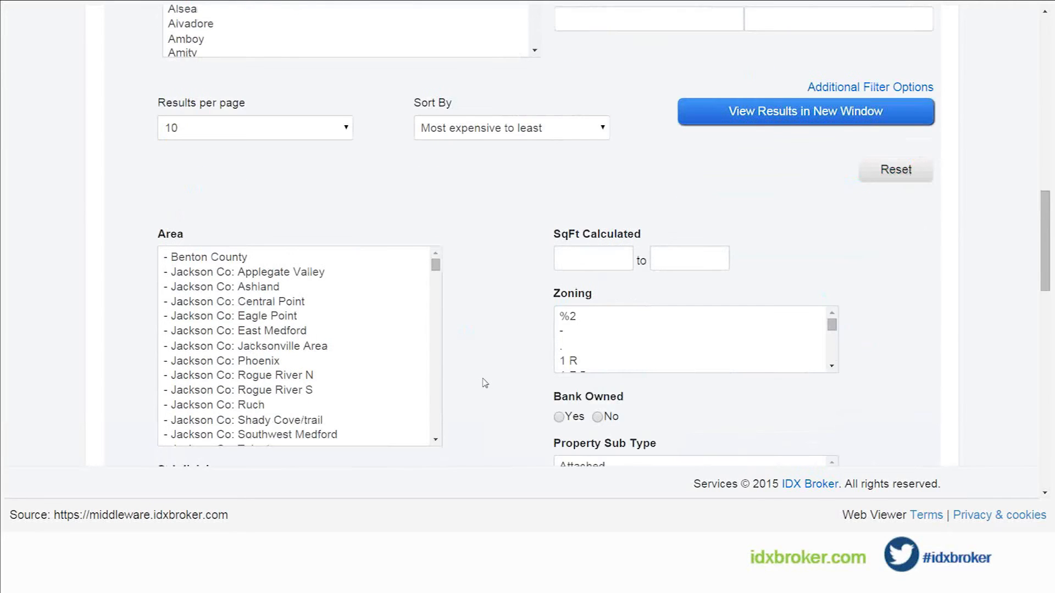
scroll(485, 383, "down", 3)
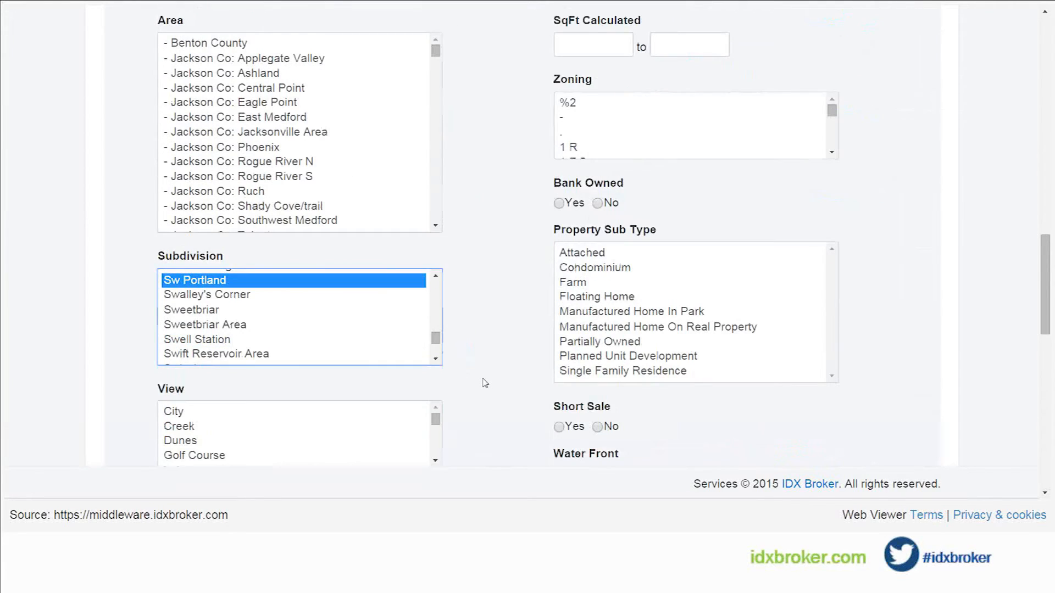
scroll(485, 383, "down", 1)
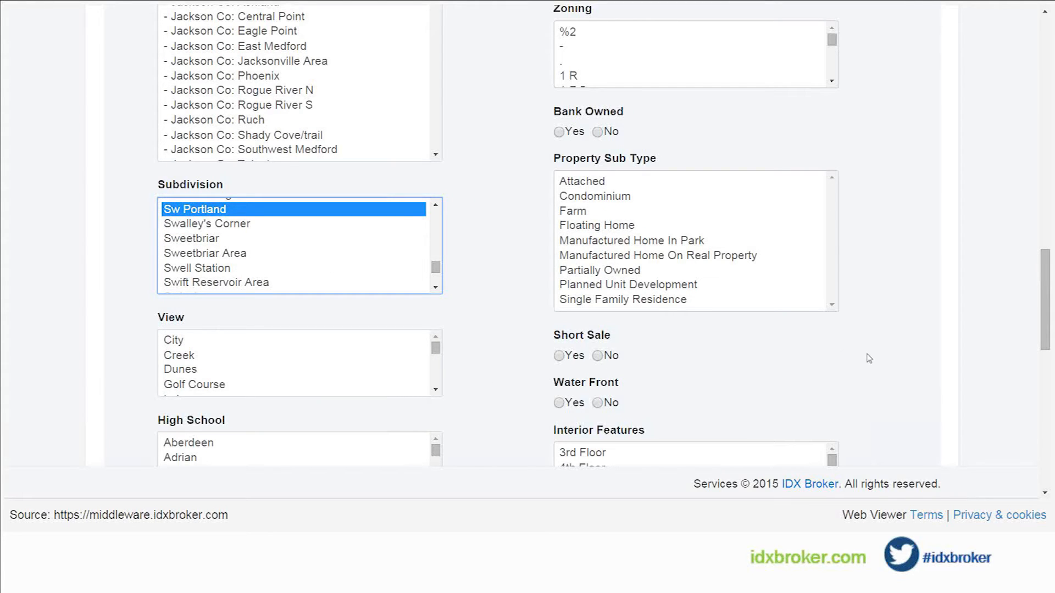
left_click_drag(1045, 347, 1045, 452)
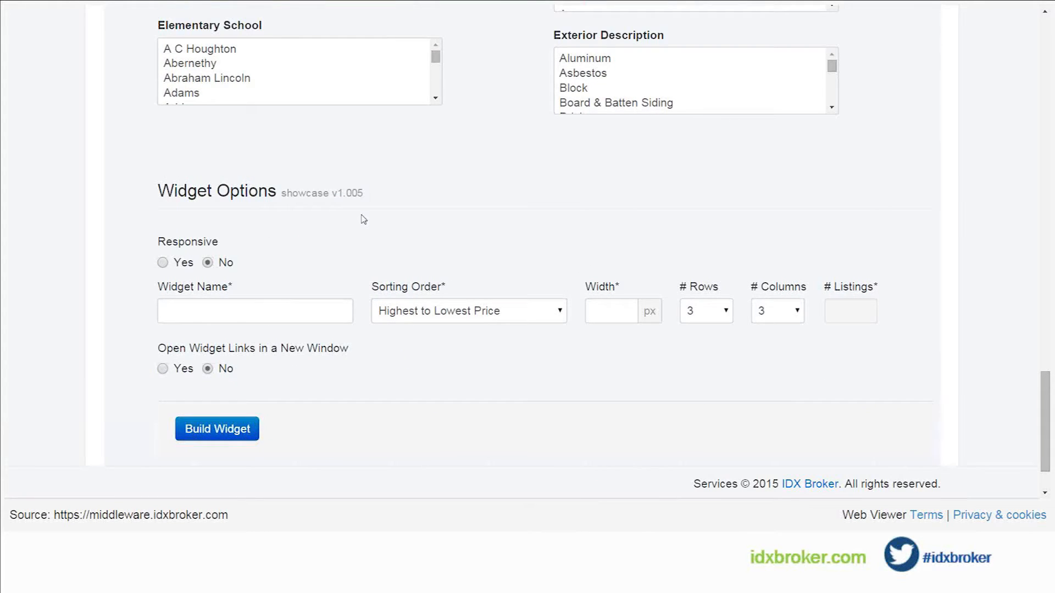
left_click(186, 243)
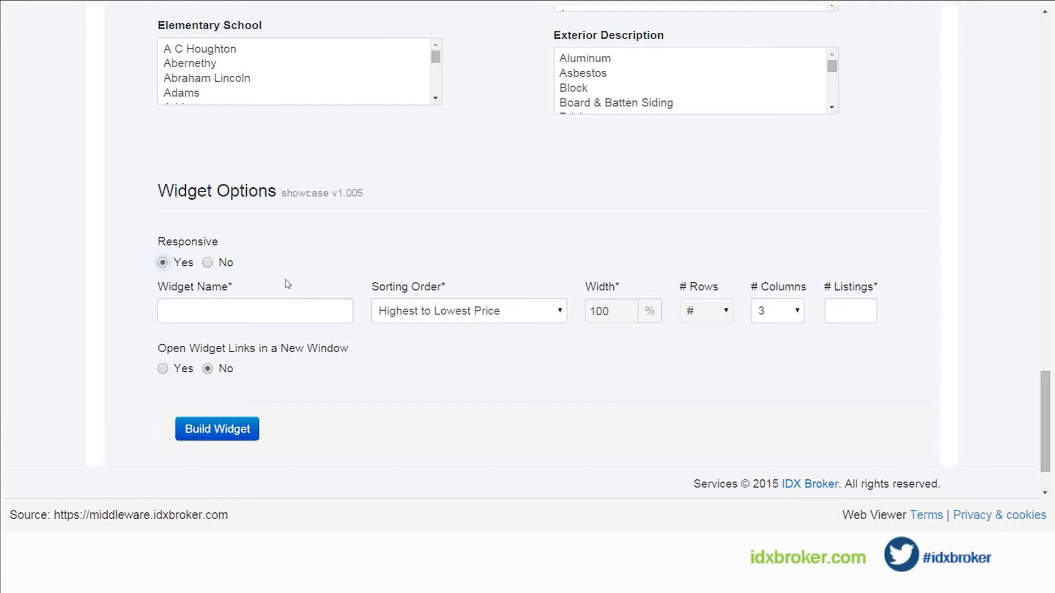
left_click(262, 318)
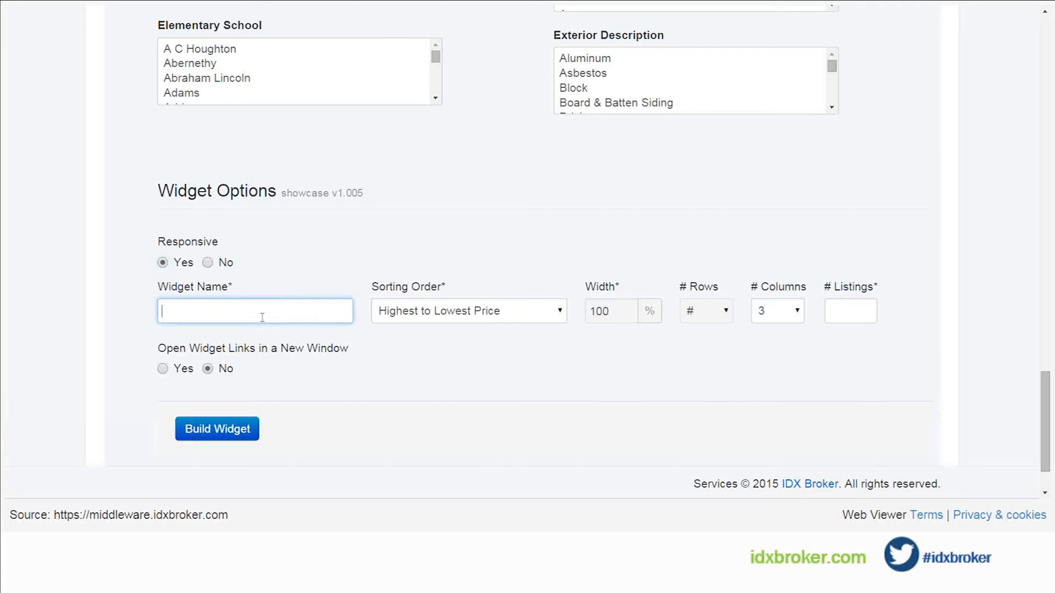
type("SW Portland")
Step: Set the number of listings to 20 and build the widget
left_click(823, 313)
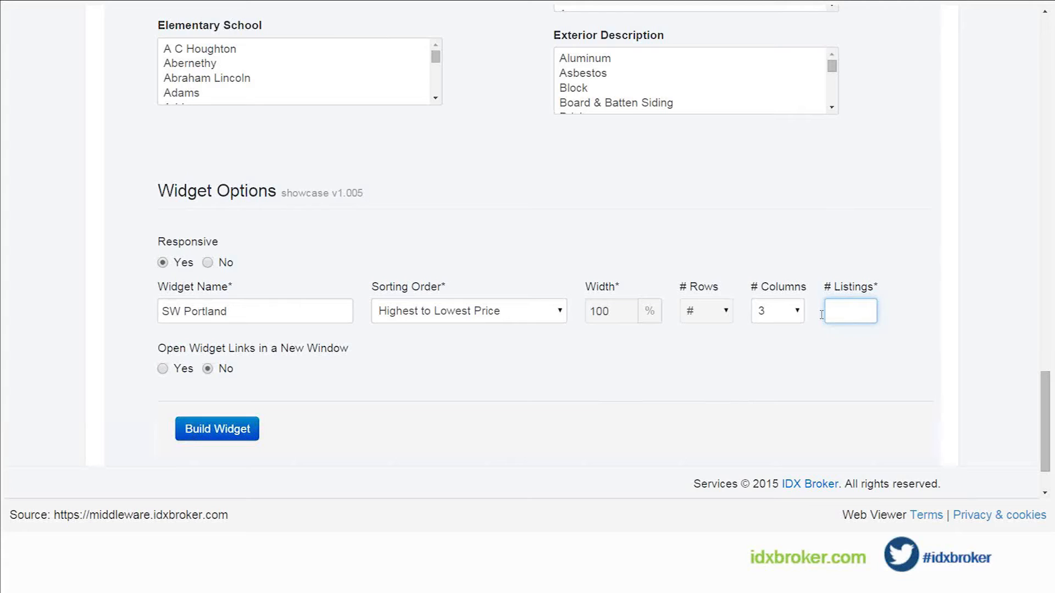
type("20")
left_click(254, 430)
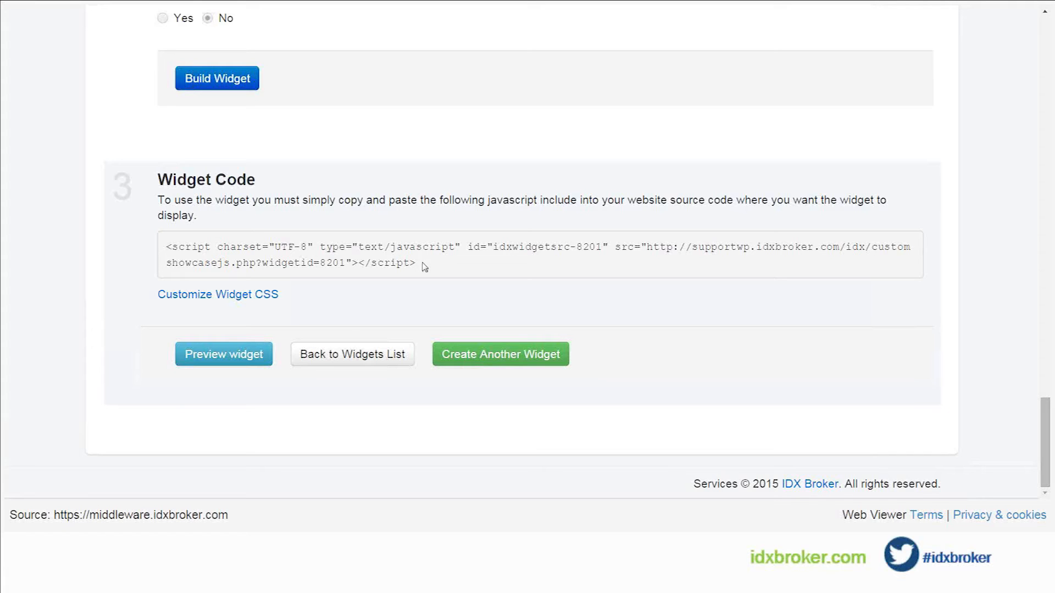
Step: Preview the newly built showcase widget, and close the preview page
left_click(224, 357)
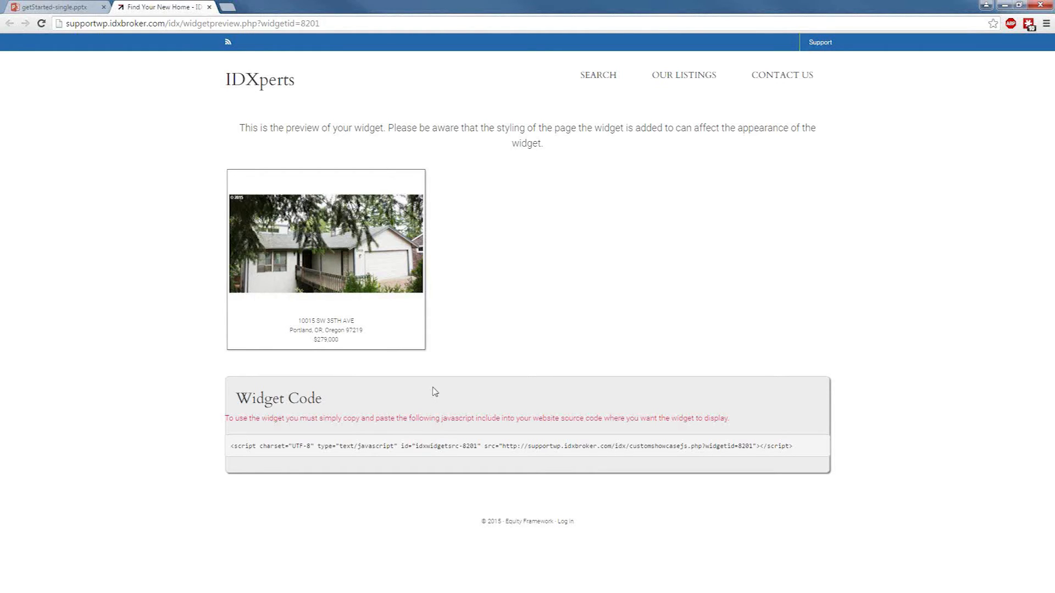
left_click(209, 7)
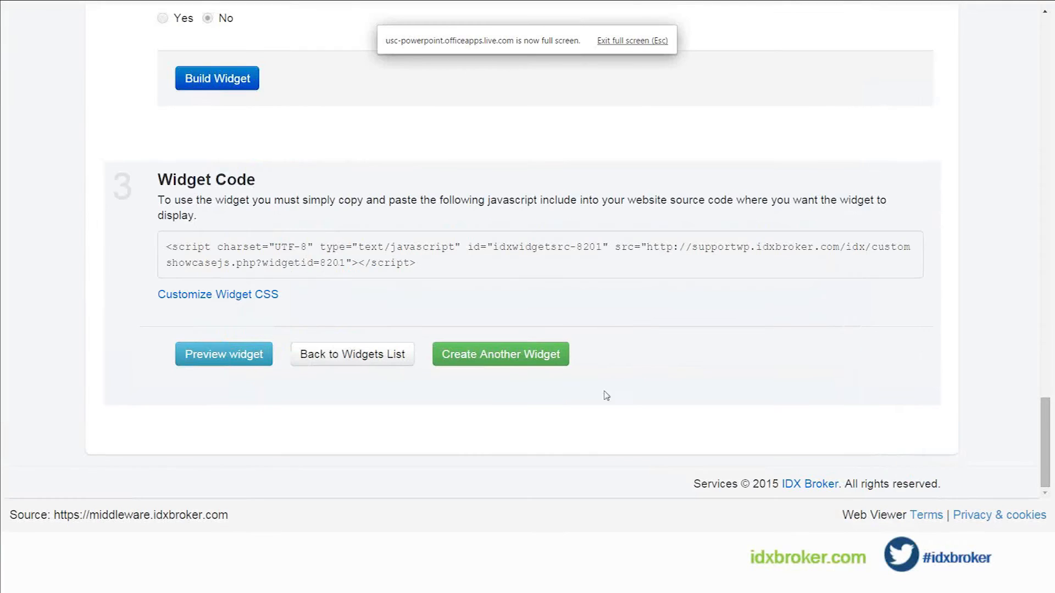
Step: Open the page for managing all existing widgets
scroll(643, 381, "up", 10)
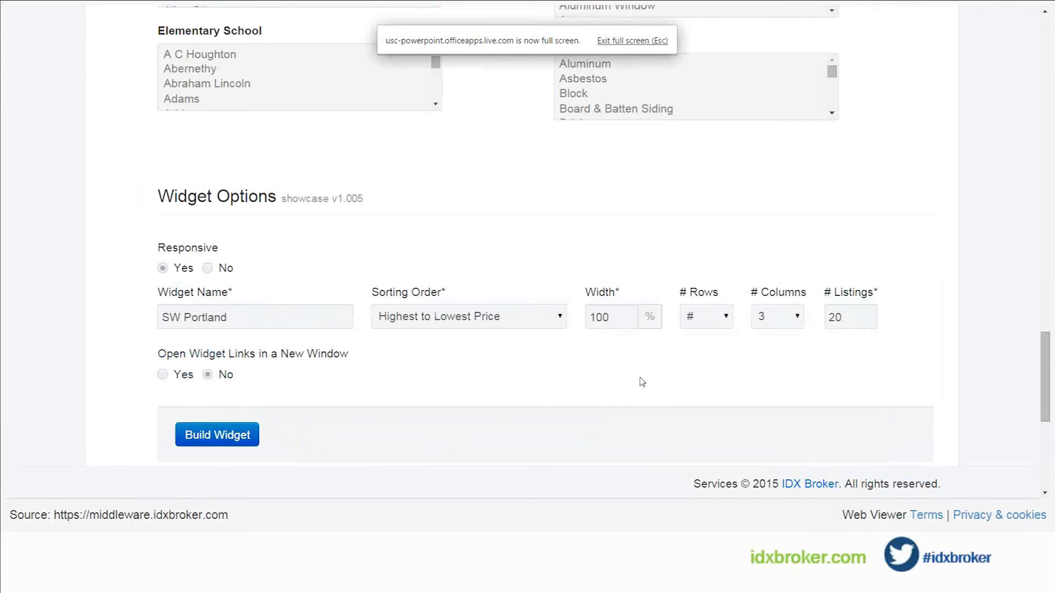
scroll(597, 369, "up", 2)
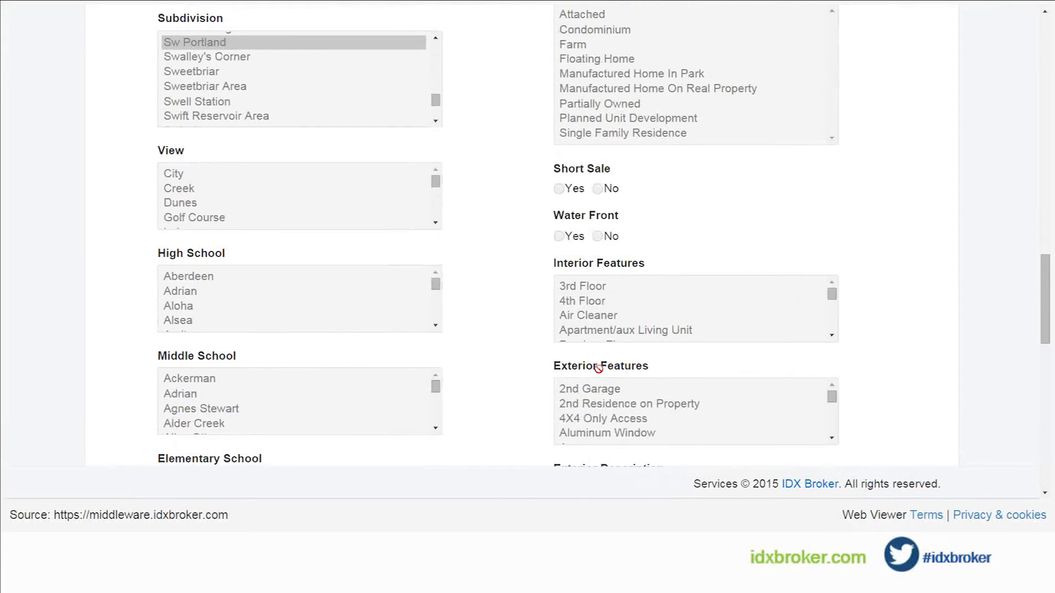
scroll(538, 369, "up", 1)
scroll(538, 368, "up", 10)
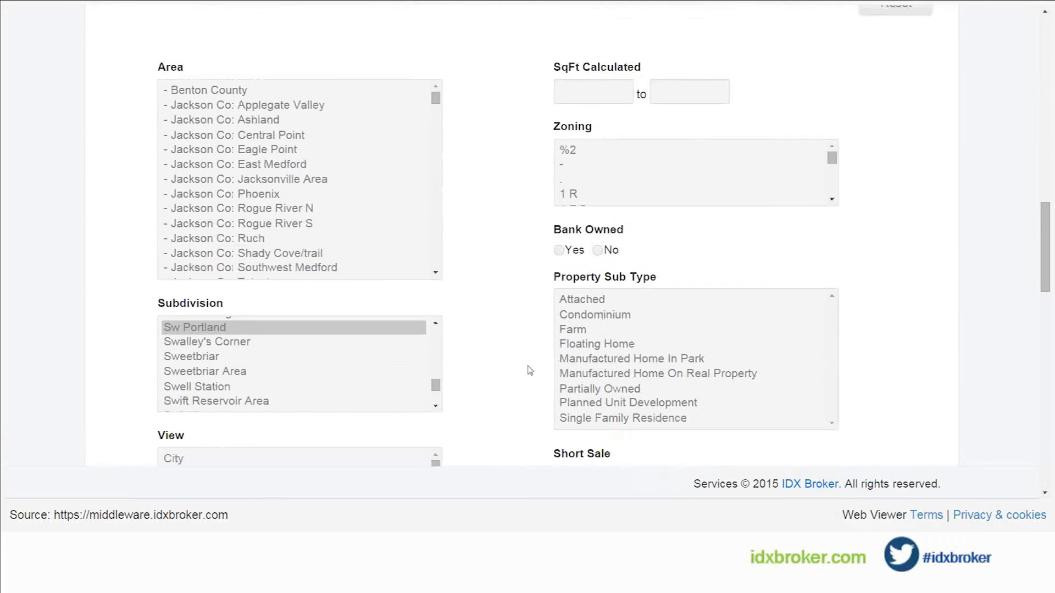
scroll(543, 378, "up", 8)
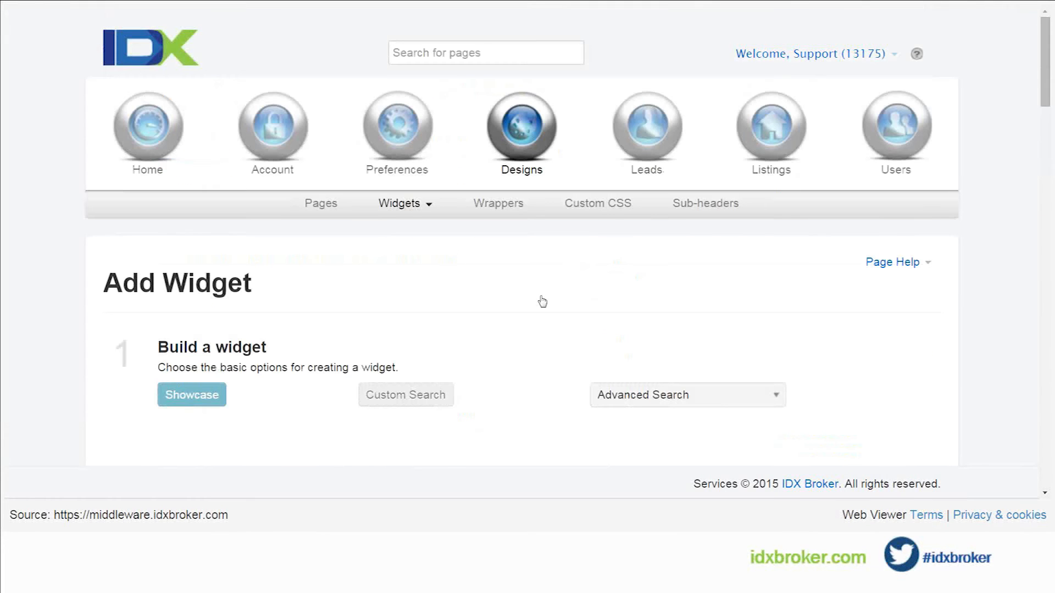
left_click(409, 207)
left_click(410, 233)
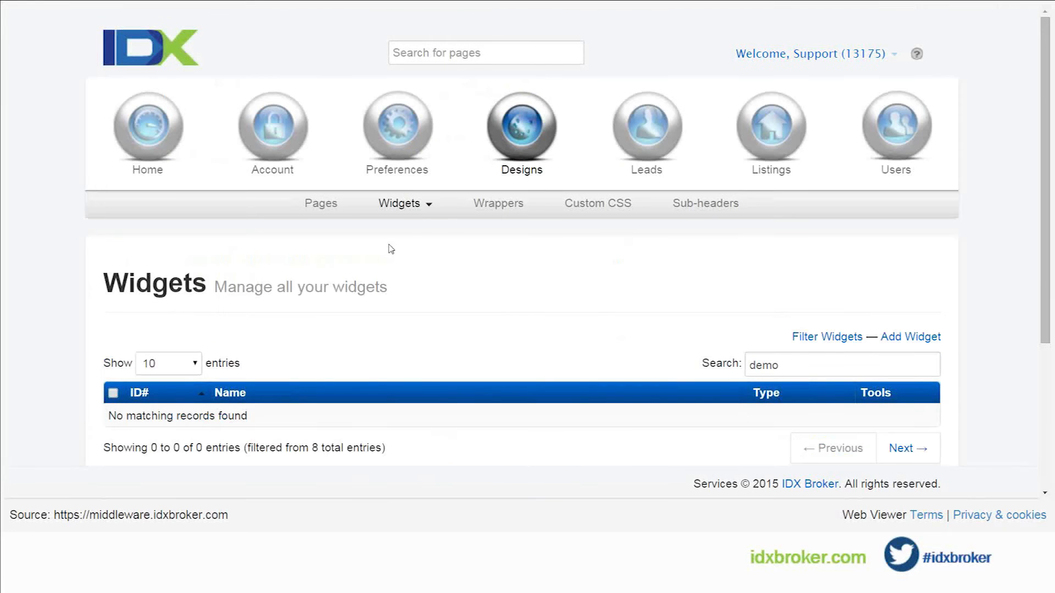
Step: Clear the demo search filter from the widgets list and look over the existing widgets
left_click(409, 208)
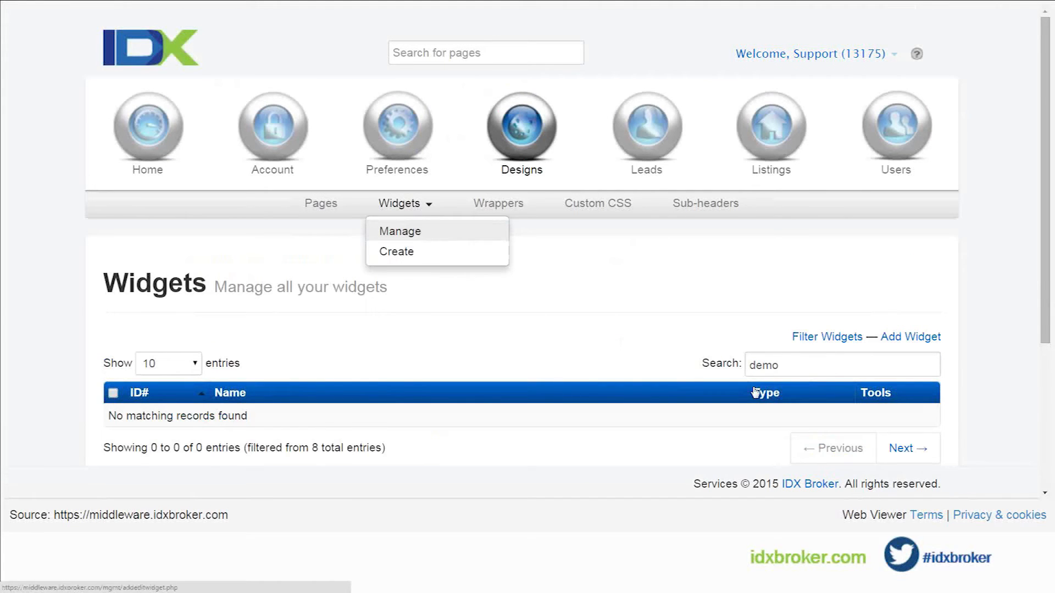
left_click(811, 365)
double_click(811, 365)
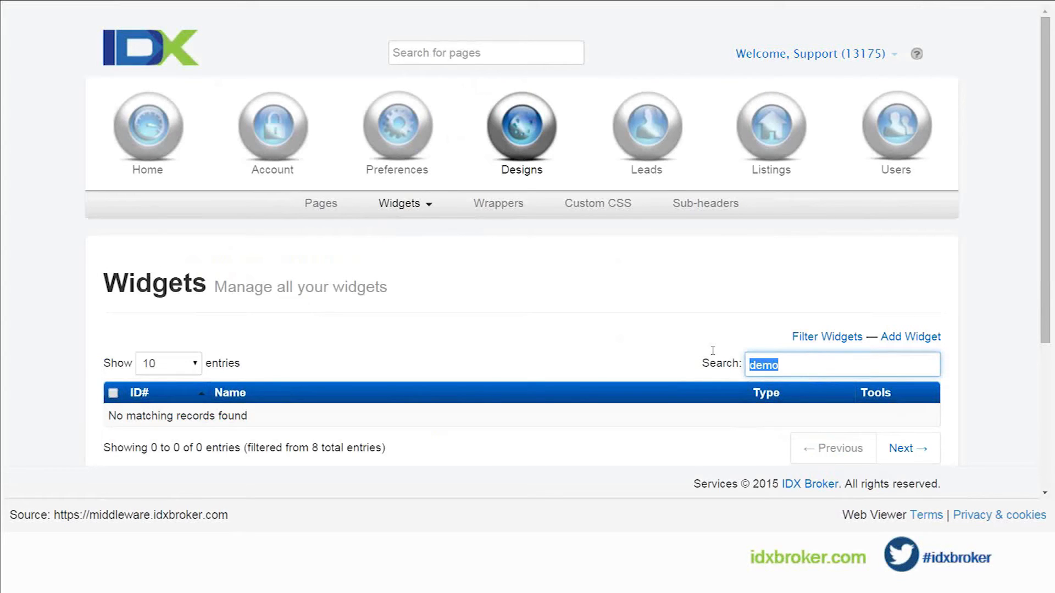
key("BackSpace")
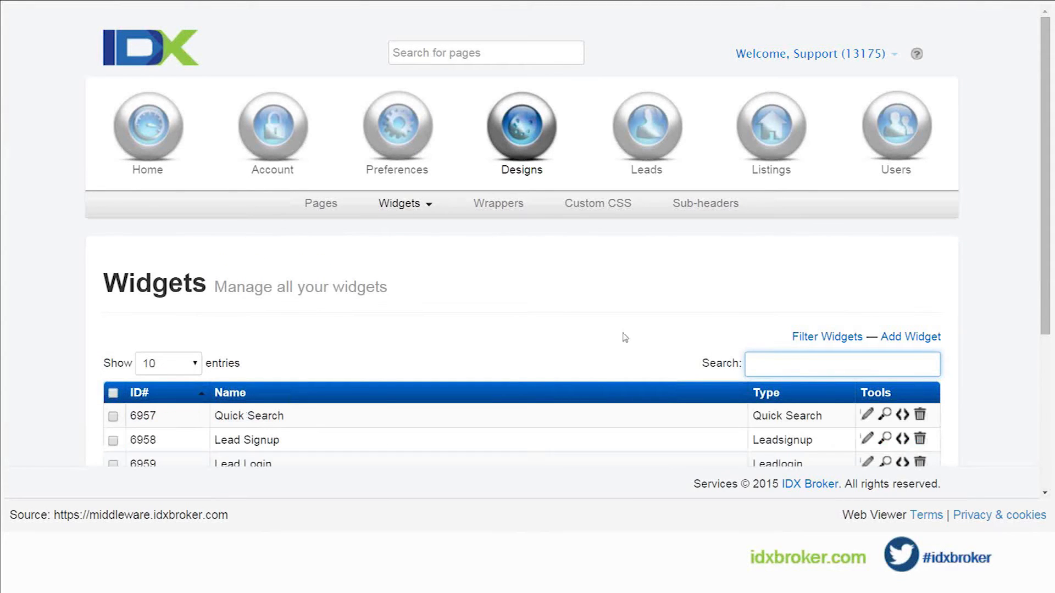
scroll(541, 330, "down", 1)
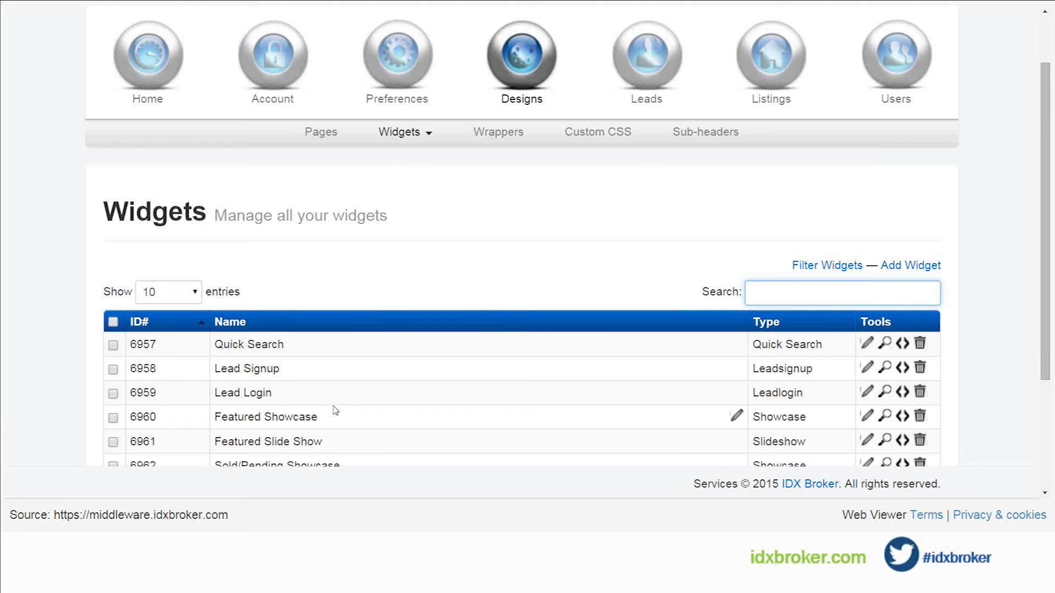
scroll(365, 412, "up", 2)
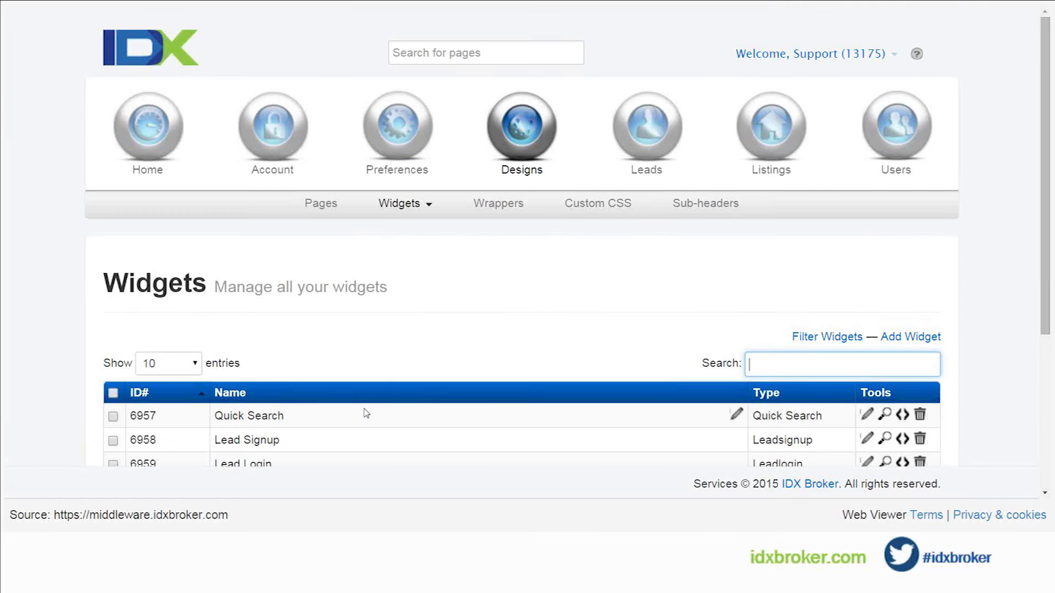
Step: Open the page for managing leads and review its filter options and leads table
left_click(647, 133)
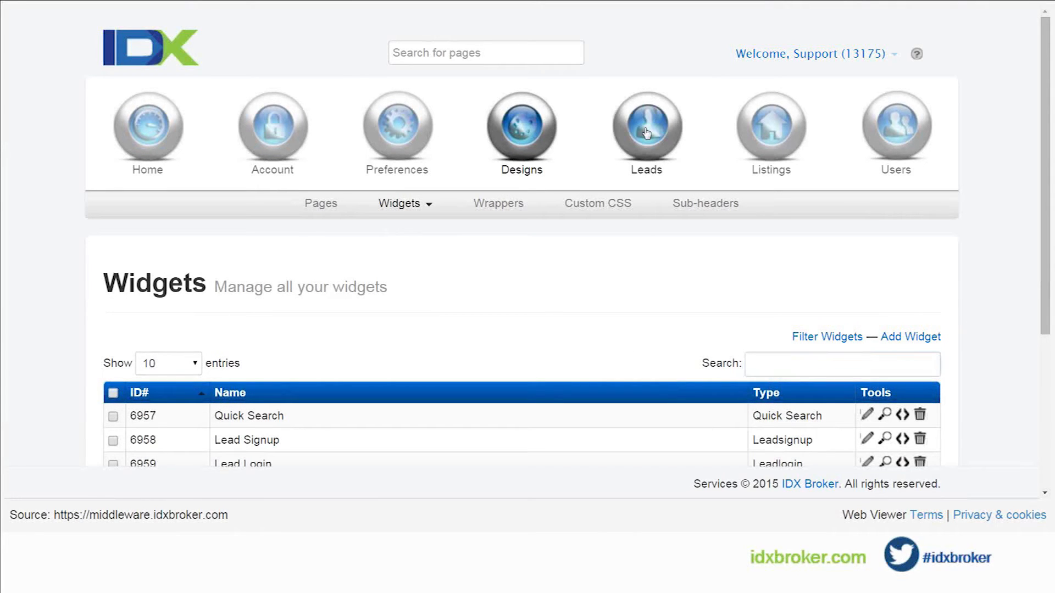
left_click(323, 212)
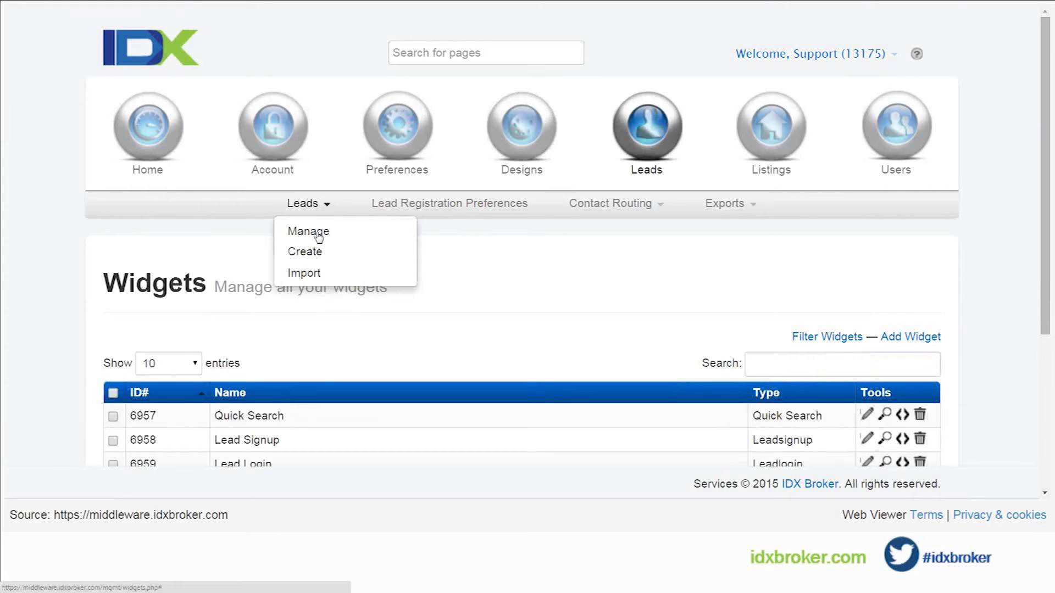
left_click(323, 238)
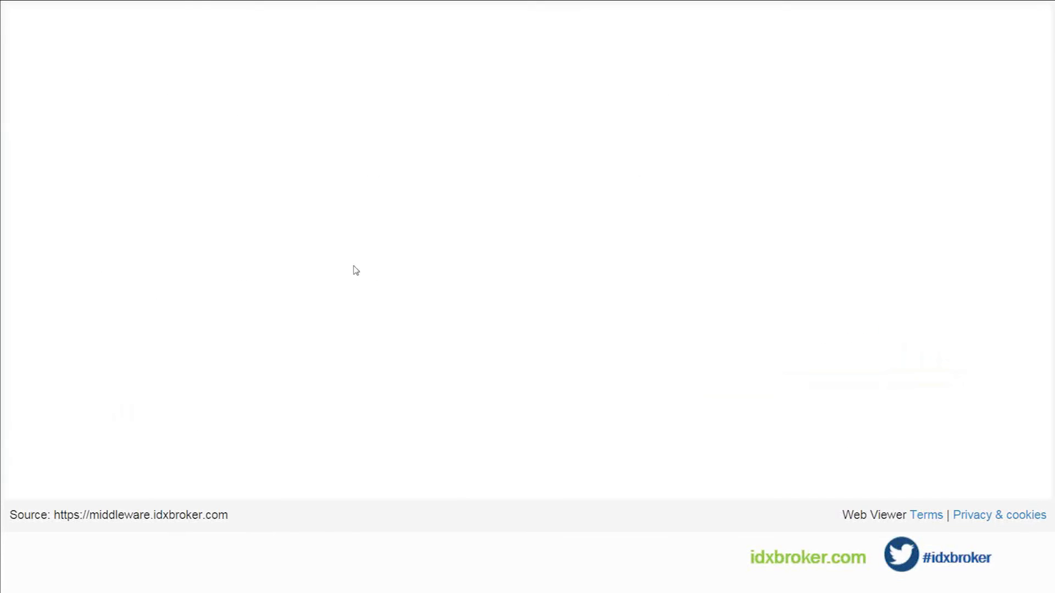
scroll(306, 261, "down", 6)
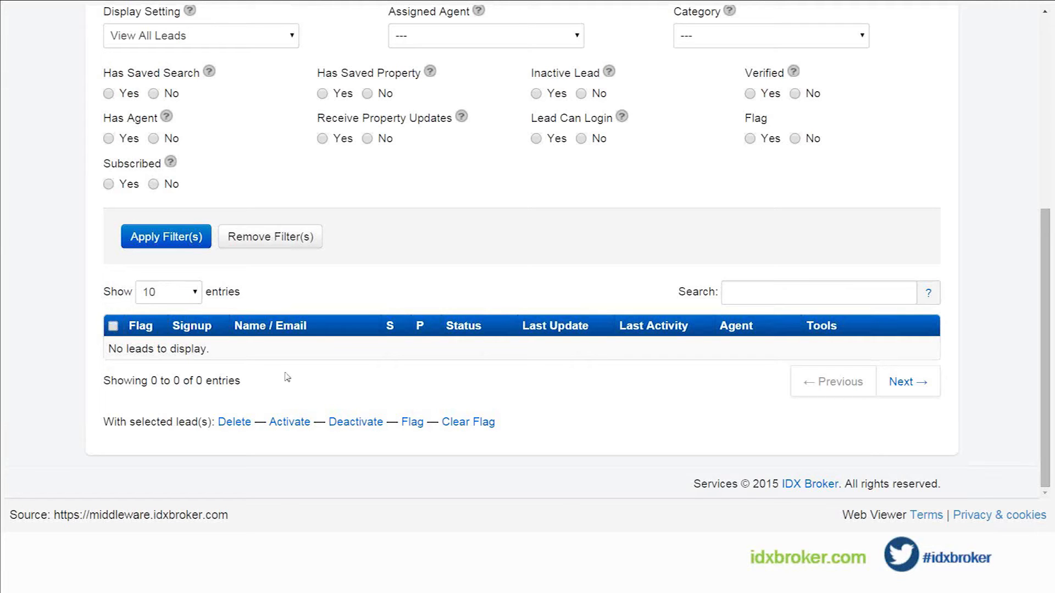
scroll(287, 377, "up", 1)
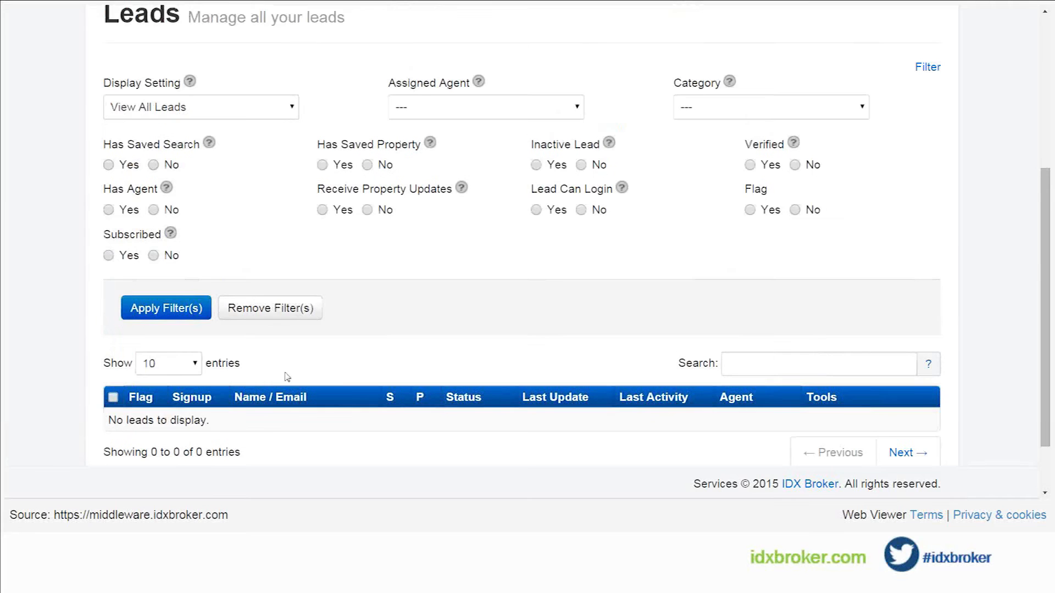
scroll(377, 377, "up", 1)
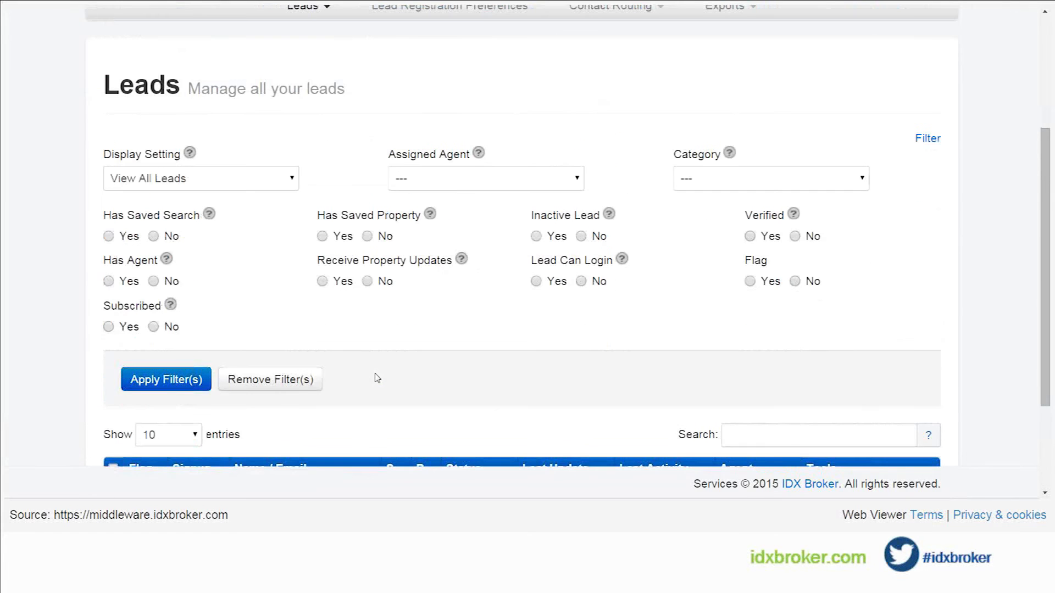
scroll(377, 379, "down", 3)
scroll(377, 379, "up", 5)
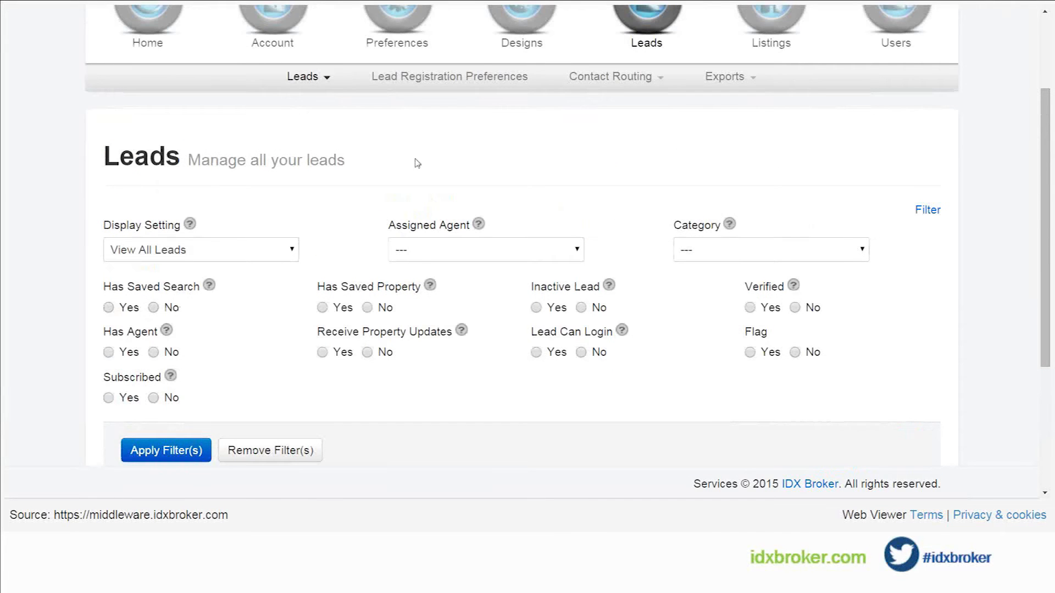
Step: Open the form for creating a new lead
left_click(319, 80)
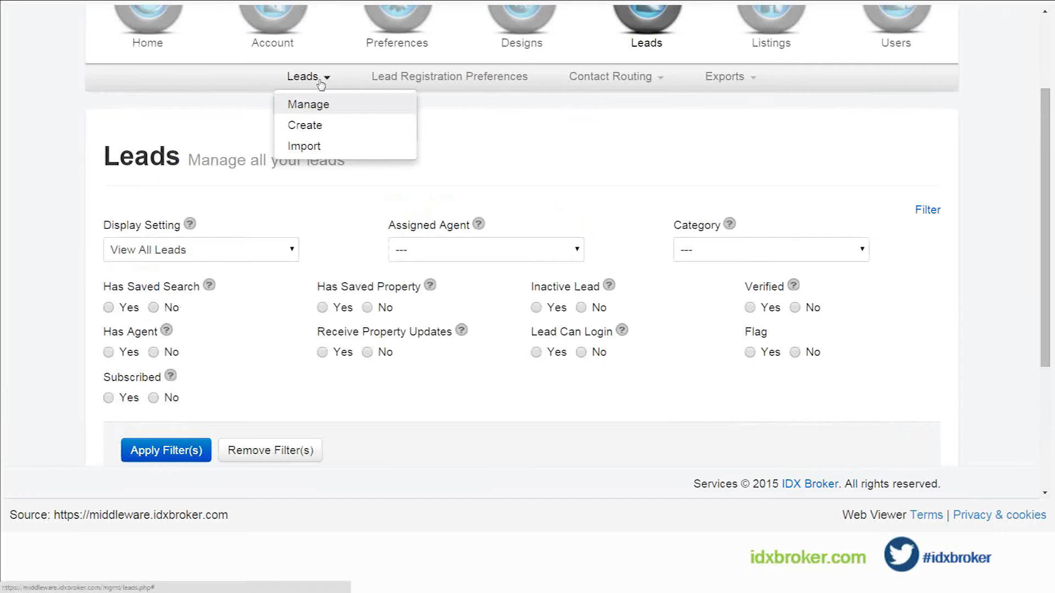
left_click(311, 131)
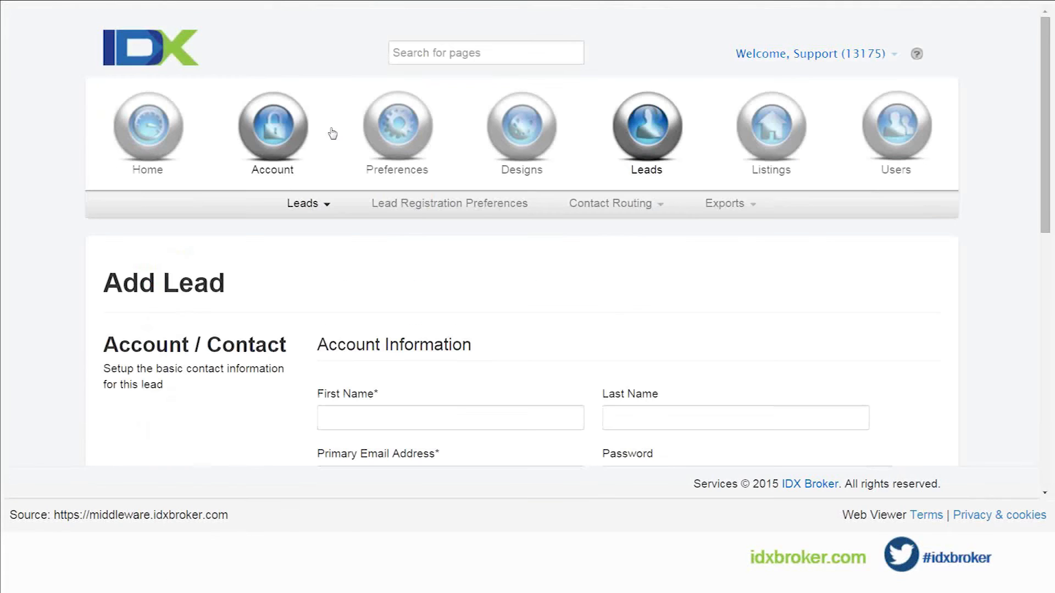
scroll(373, 235, "down", 4)
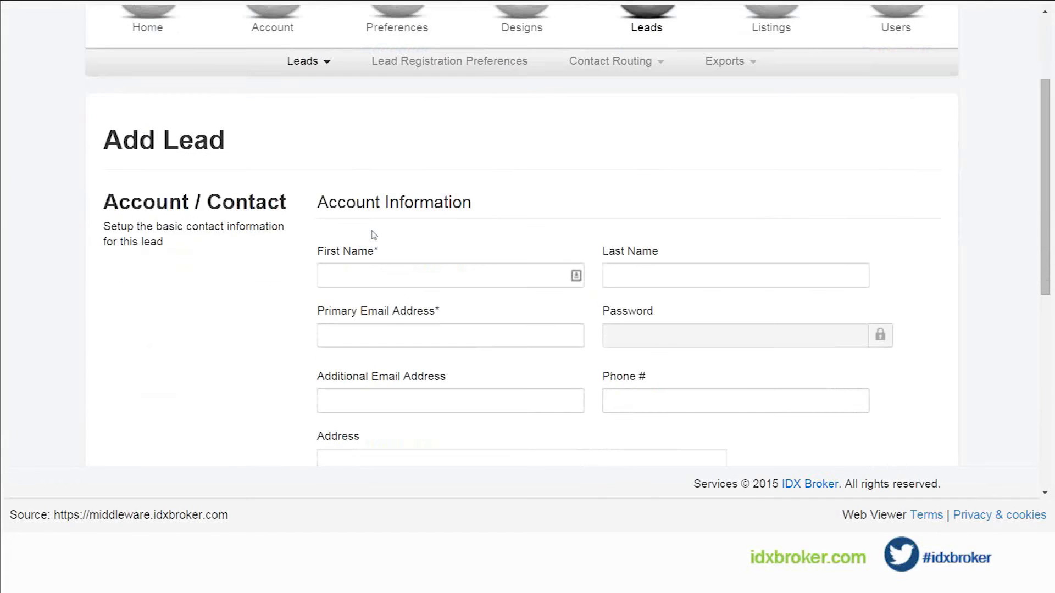
Step: Enter the new lead's first name and primary email address in the account information
left_click(375, 203)
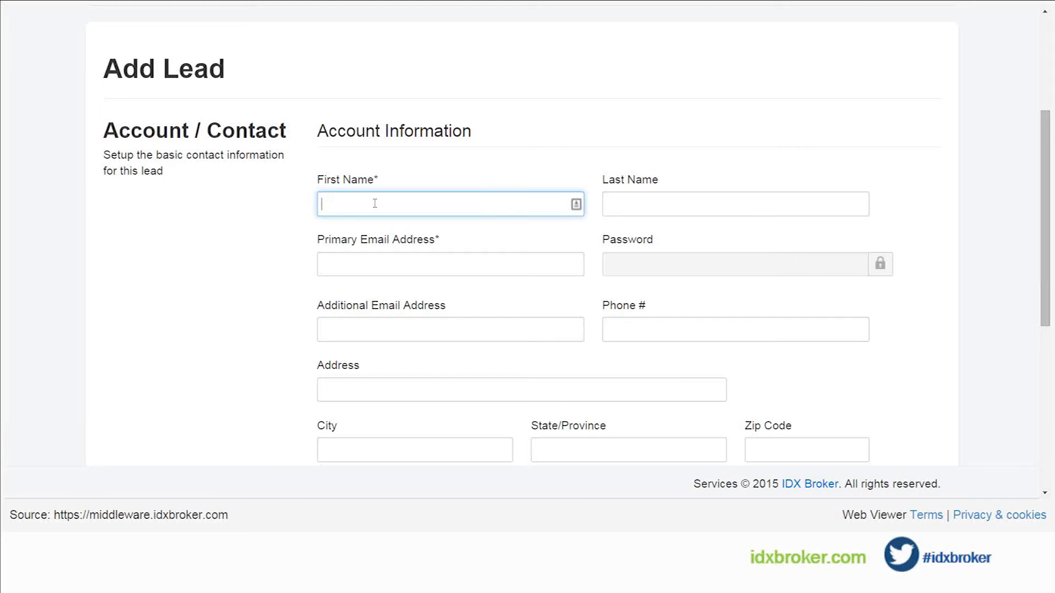
type("Elmo")
key("Tab")
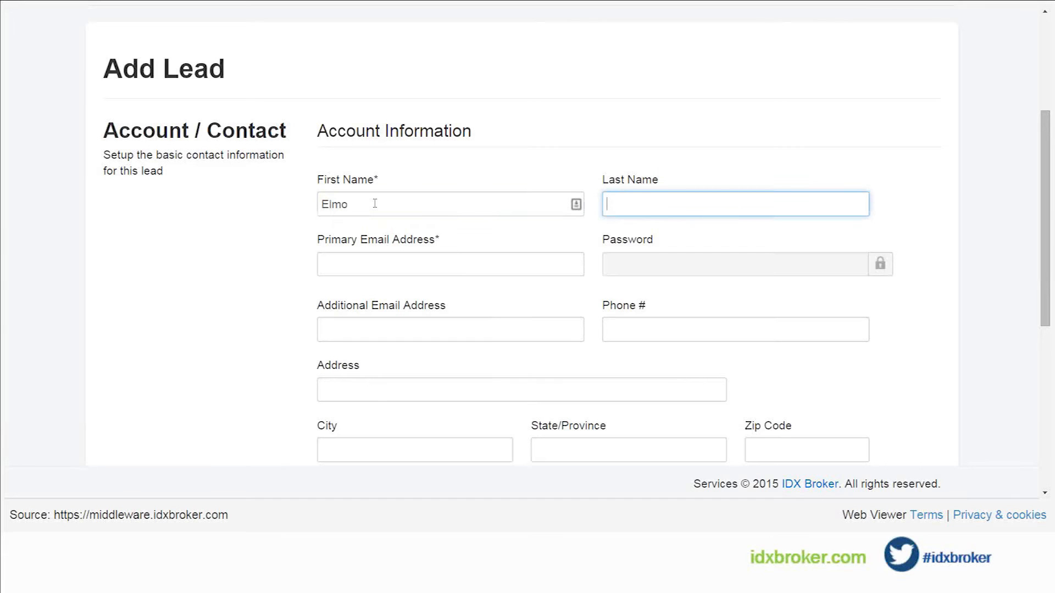
key("Tab")
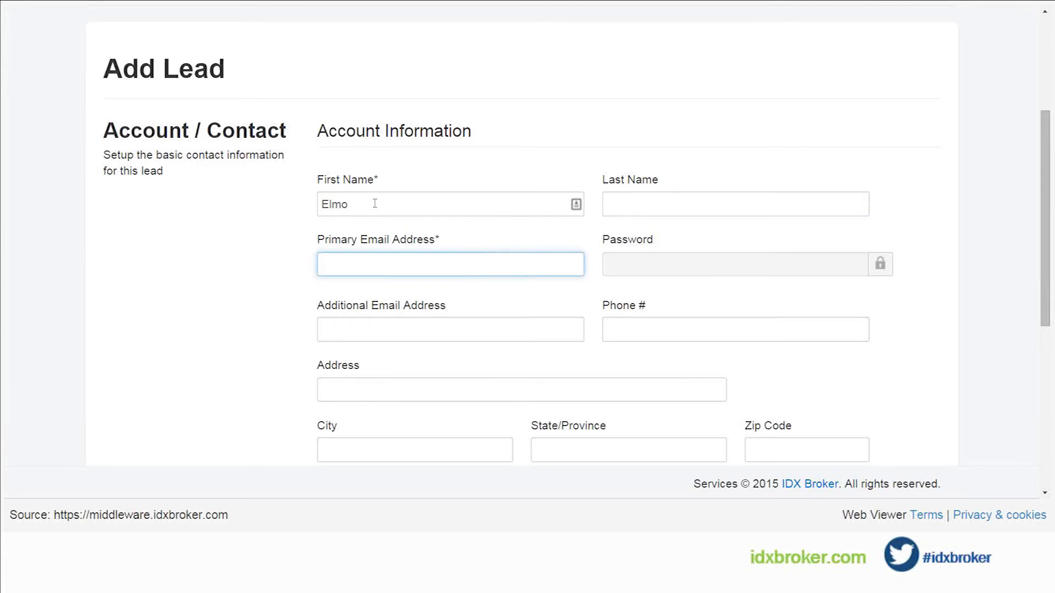
type("123@")
type("se")
type("samest.")
type("cop")
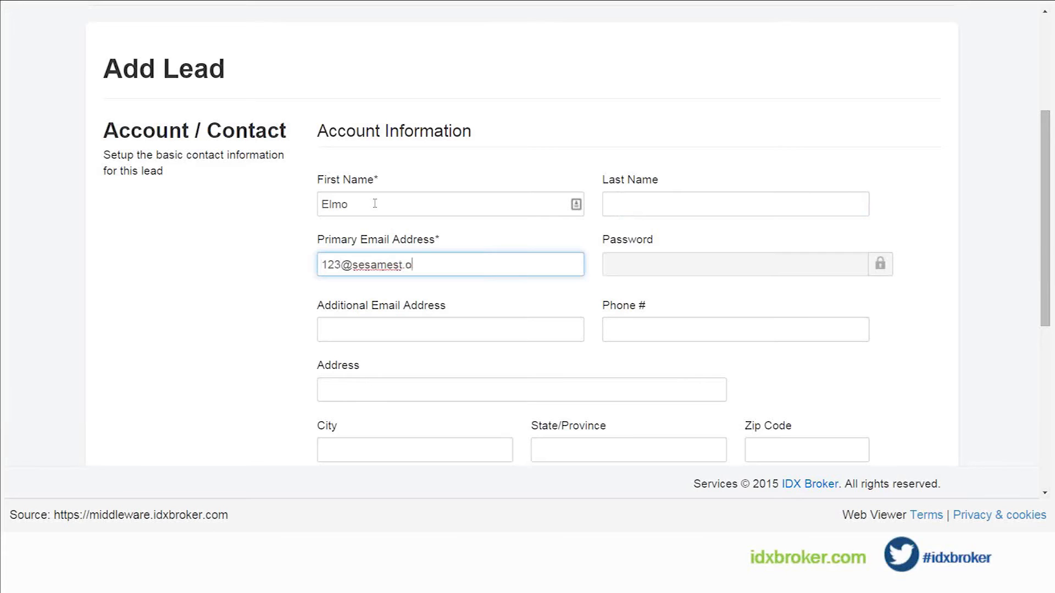
key("BackSpace")
type("m")
key("Tab")
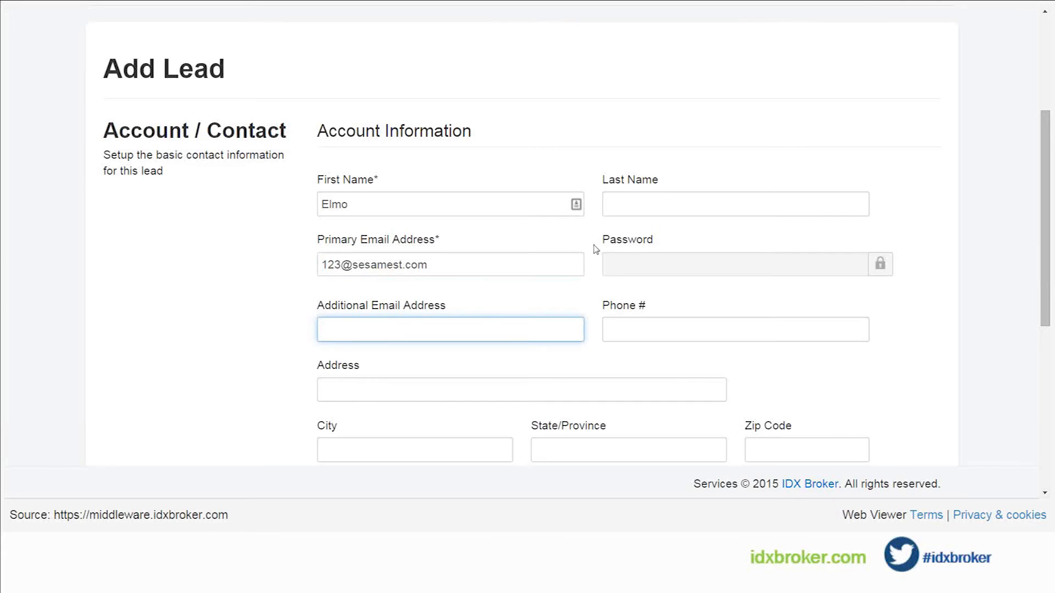
Step: Look through the category options in the account settings and save the new lead
scroll(595, 249, "down", 1)
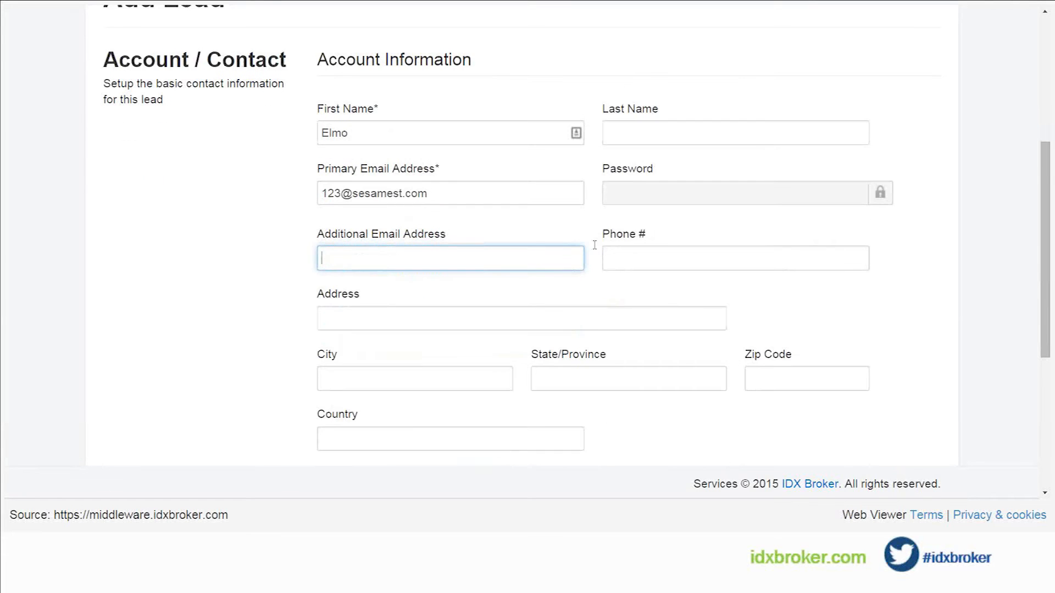
scroll(594, 245, "down", 2)
scroll(595, 245, "down", 2)
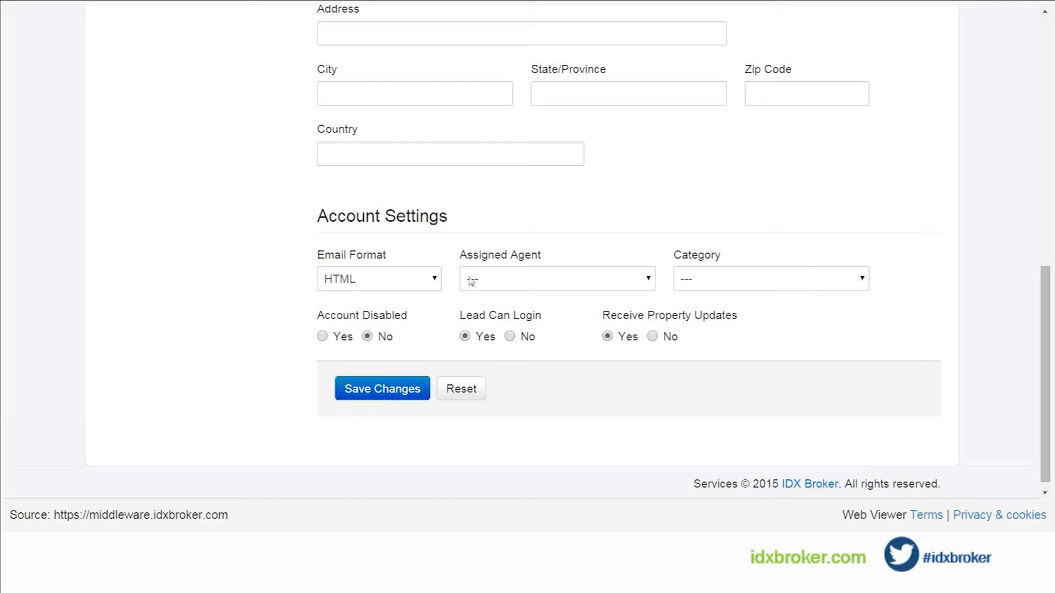
left_click(758, 285)
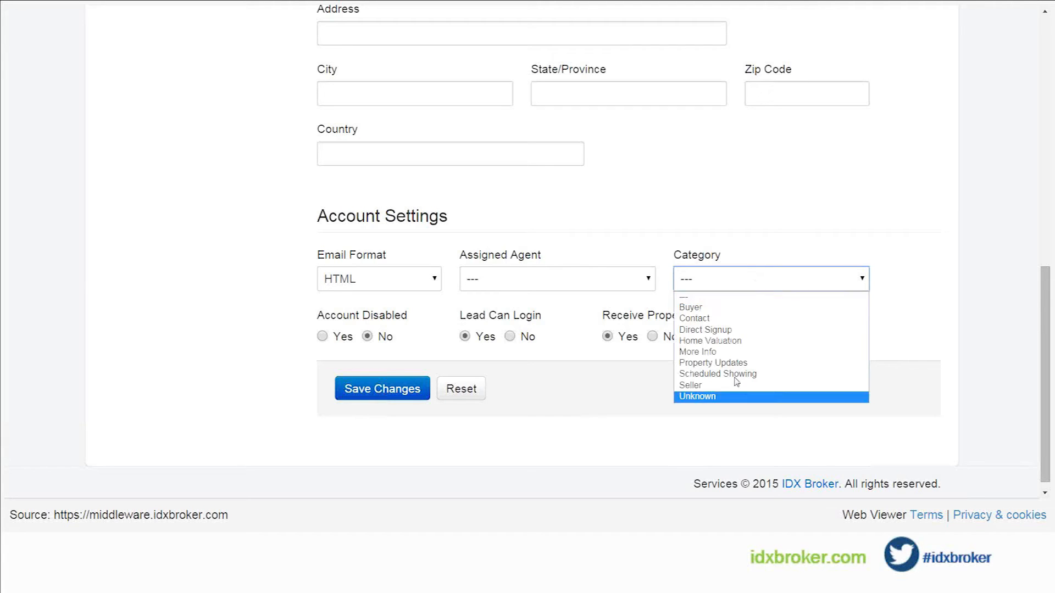
left_click(741, 278)
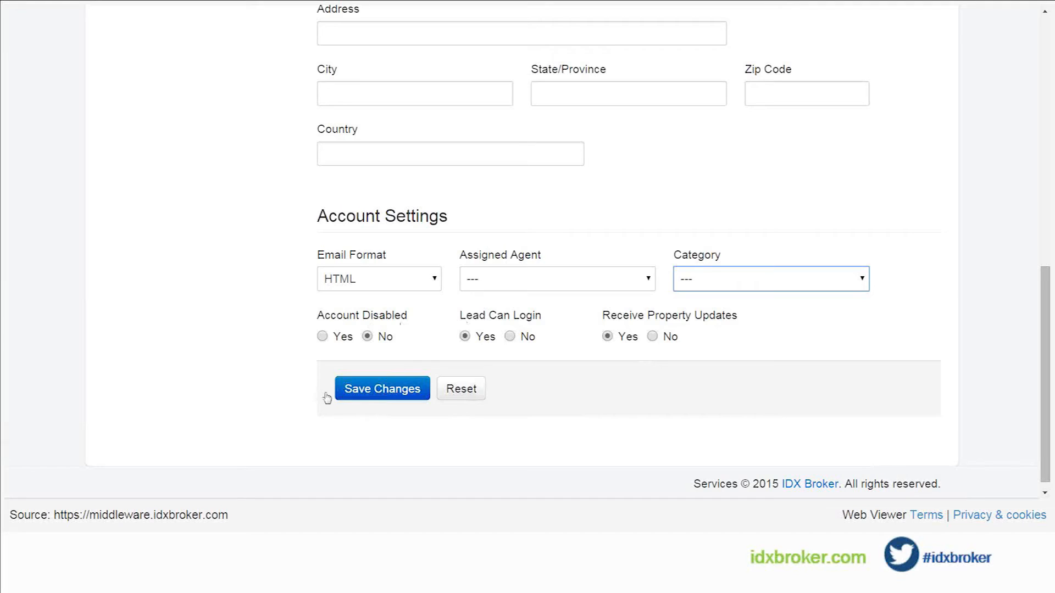
left_click(367, 393)
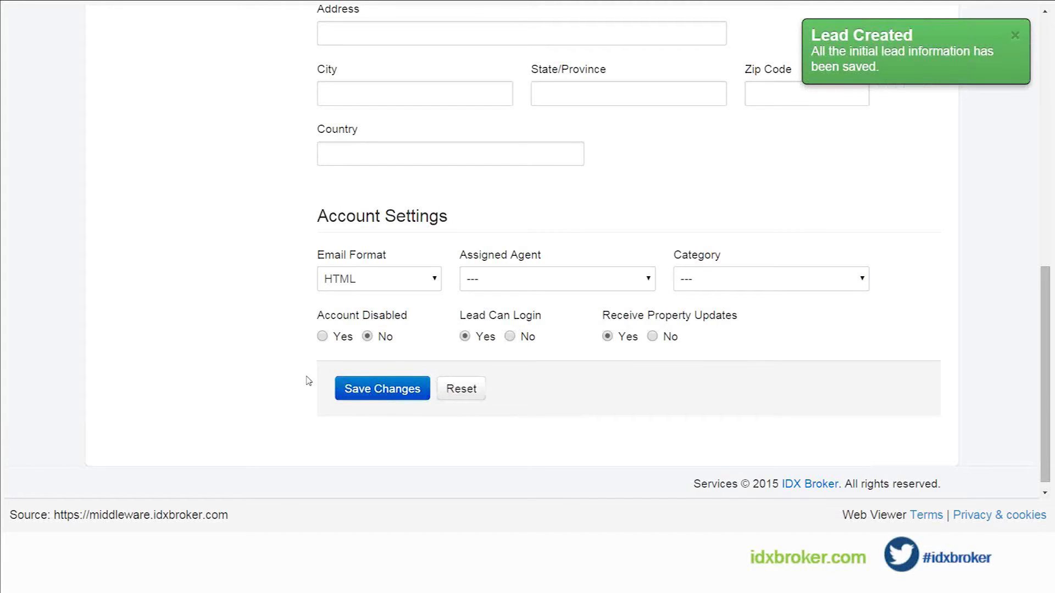
Step: Return to the page for managing leads and examine the new lead's row, including its saved searches column
scroll(308, 381, "up", 6)
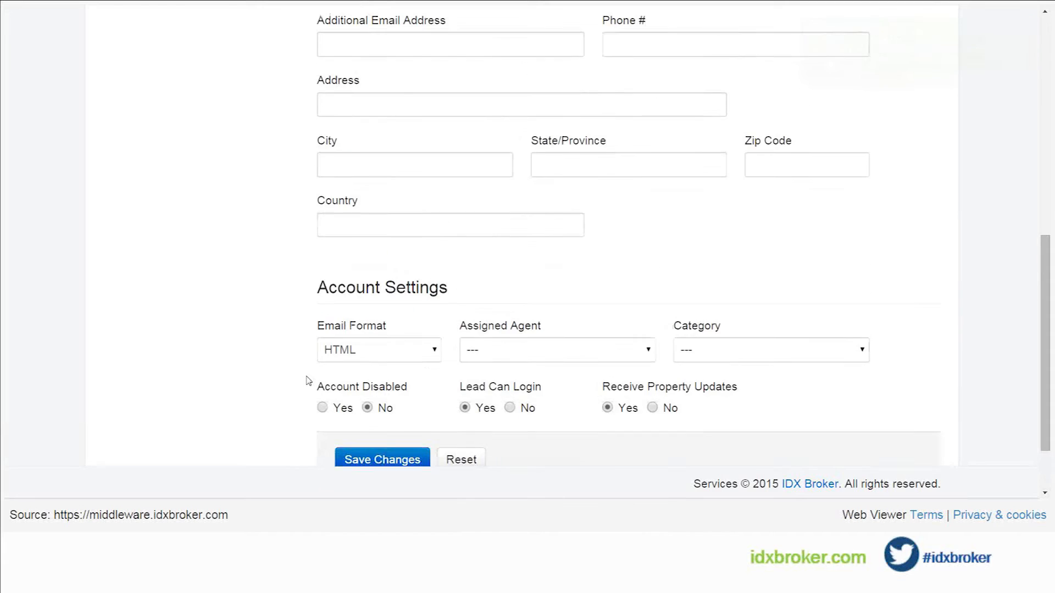
scroll(308, 381, "up", 4)
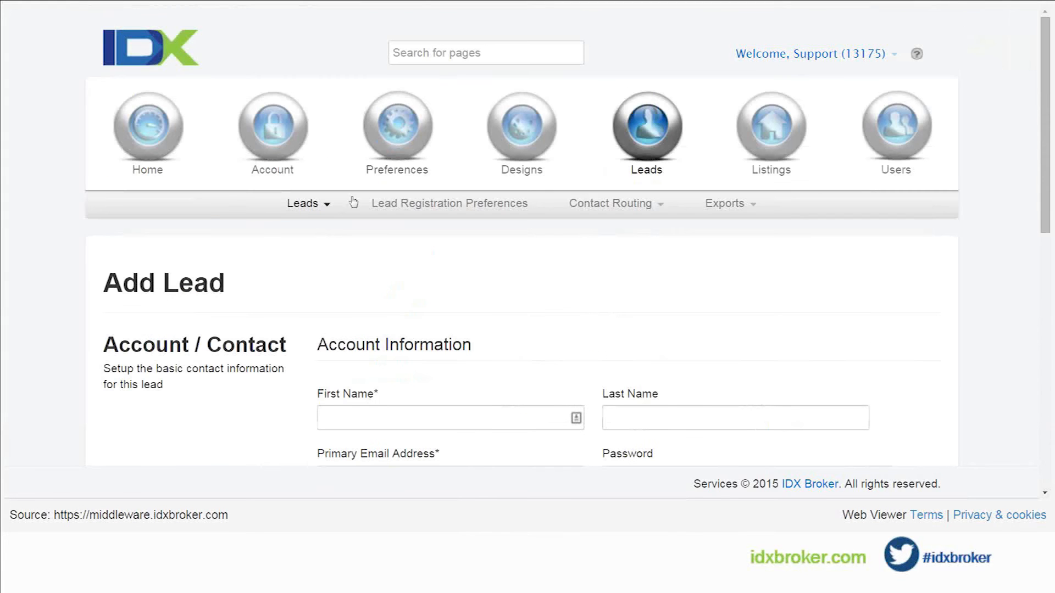
mouse_move(322, 206)
left_click(322, 232)
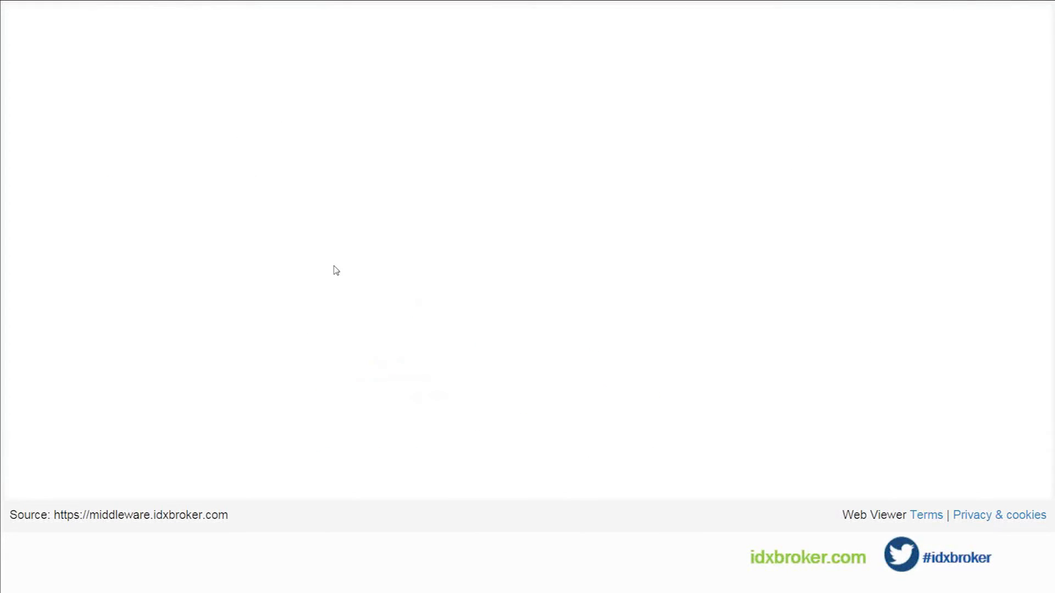
scroll(297, 270, "down", 6)
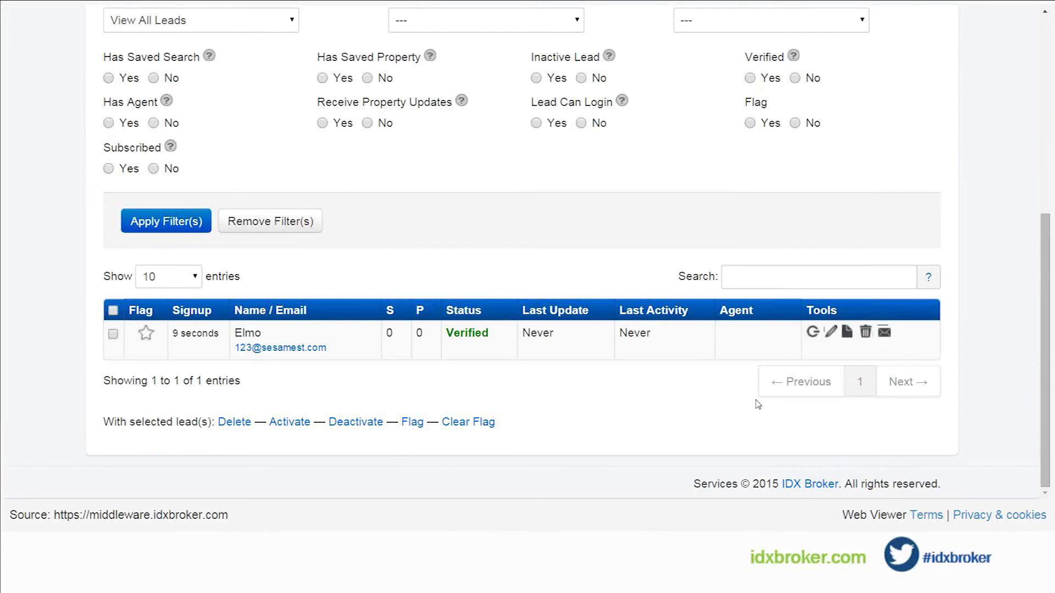
left_click(394, 312)
Step: Open the new lead's data for editing and start adding a saved search to its account
left_click(831, 336)
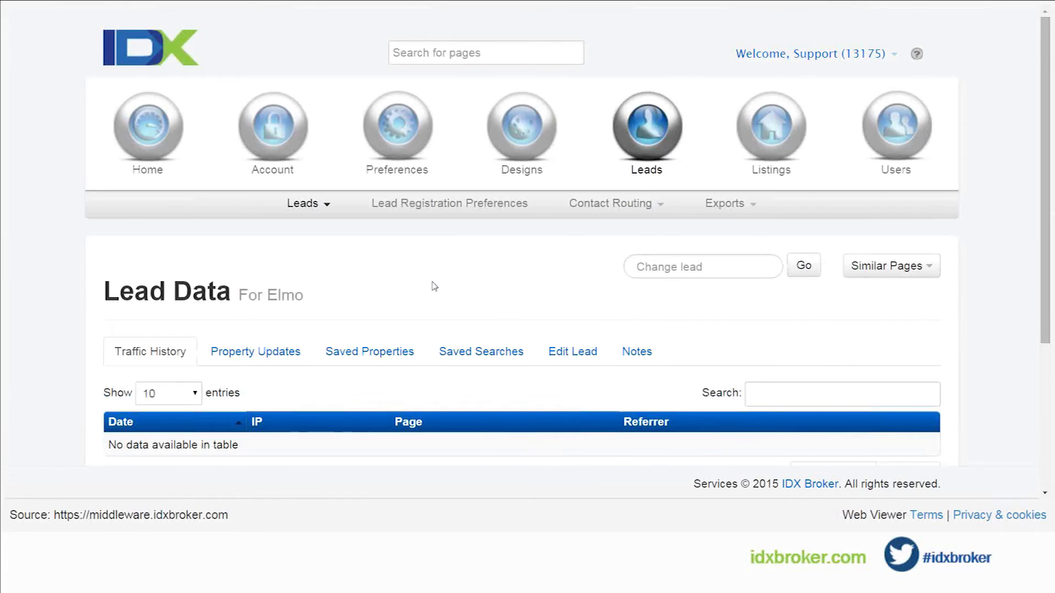
scroll(434, 286, "down", 1)
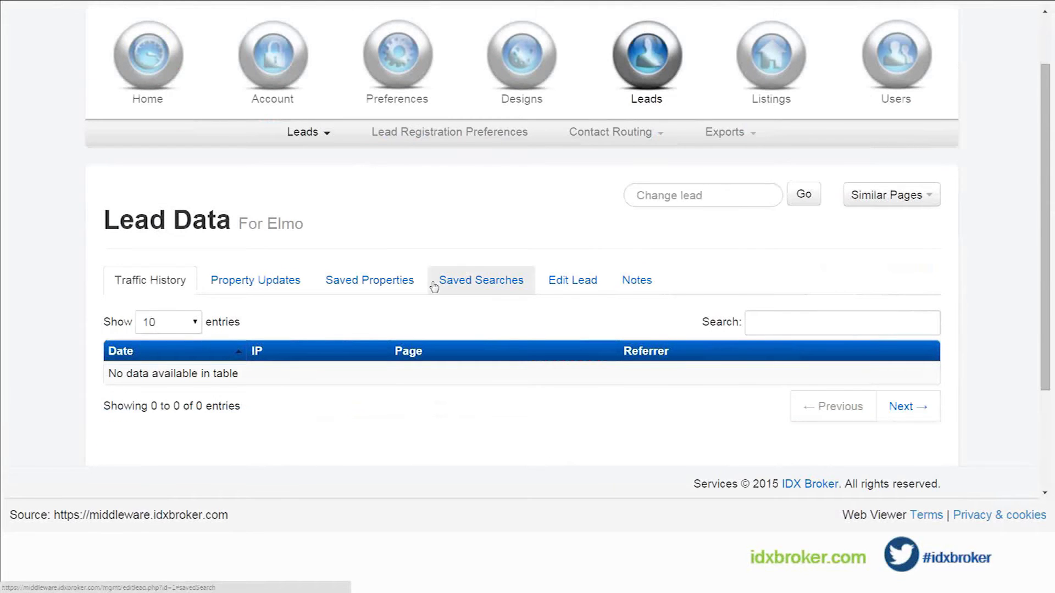
scroll(434, 287, "down", 1)
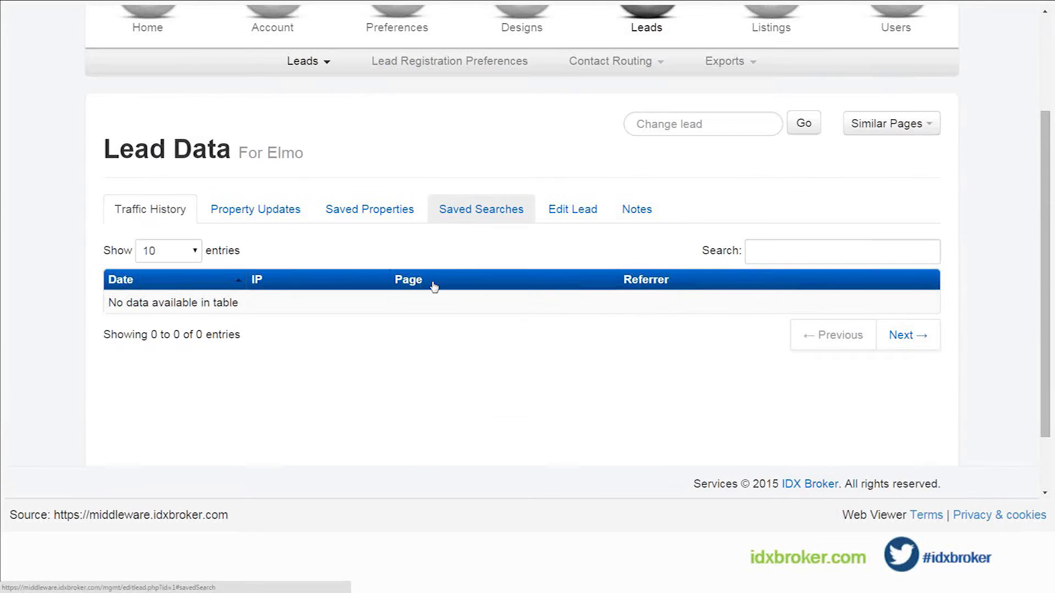
left_click(475, 214)
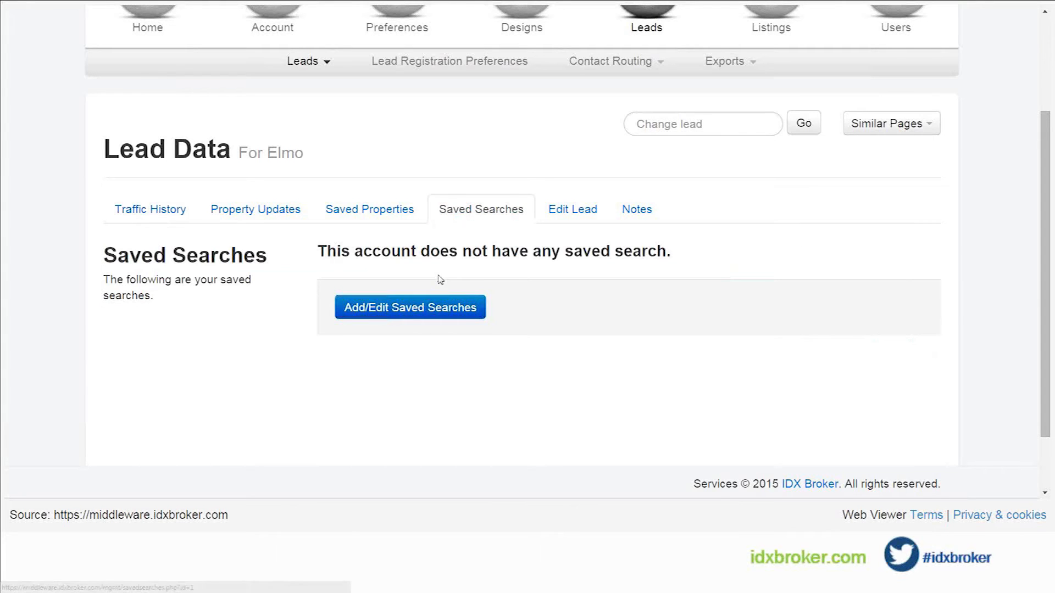
left_click(404, 308)
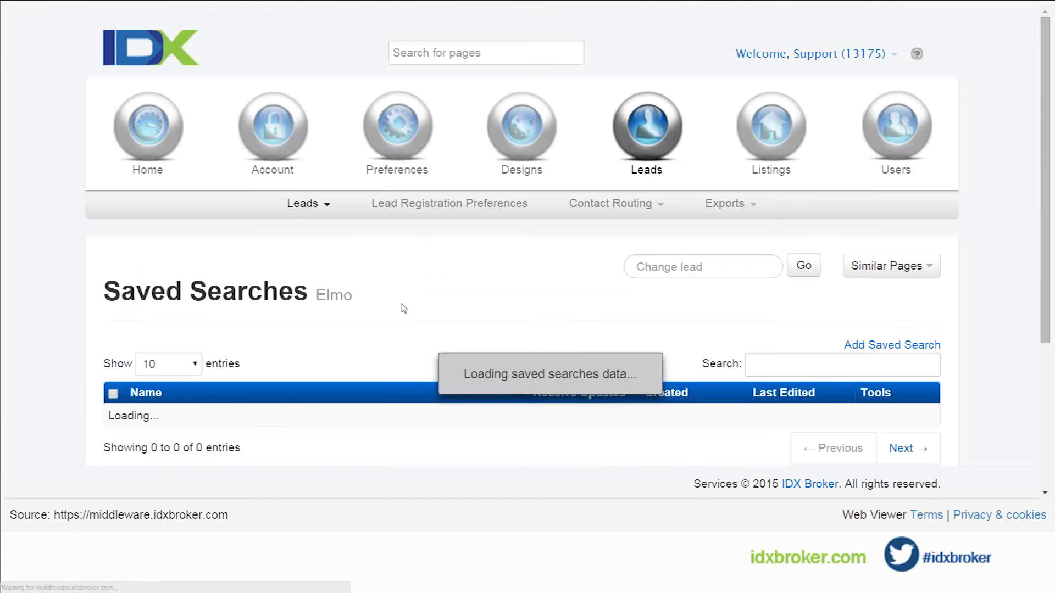
scroll(404, 309, "down", 1)
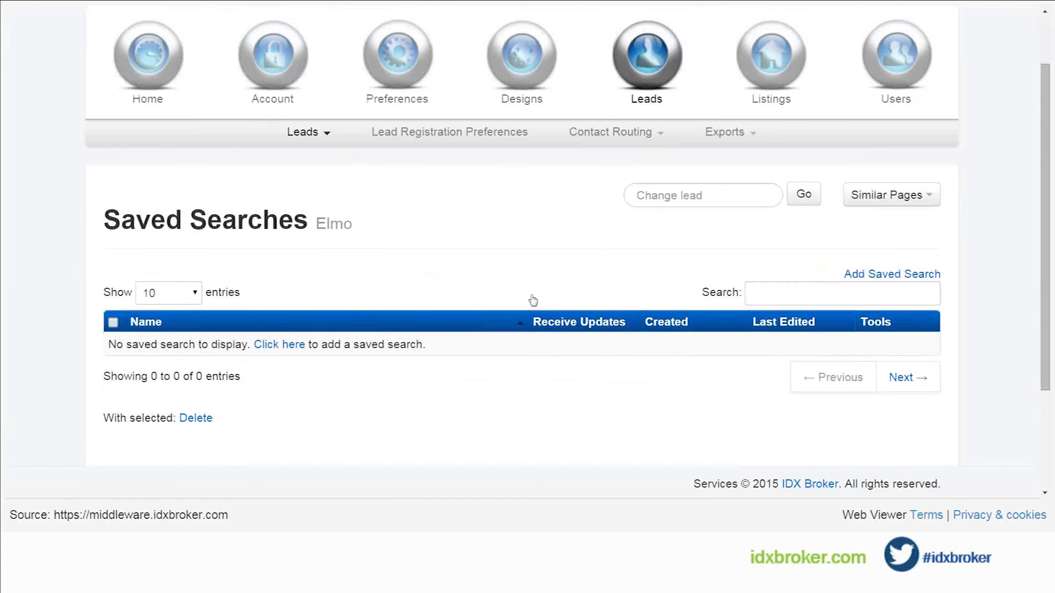
left_click(891, 273)
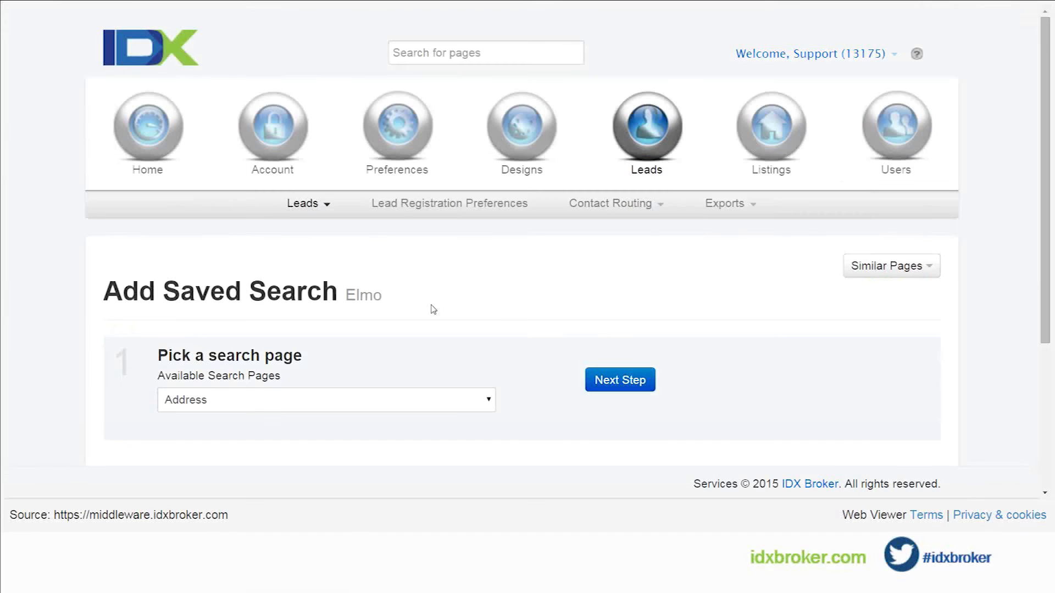
Step: Choose Basic Search as the saved search's search page and proceed to the criteria
scroll(524, 334, "down", 1)
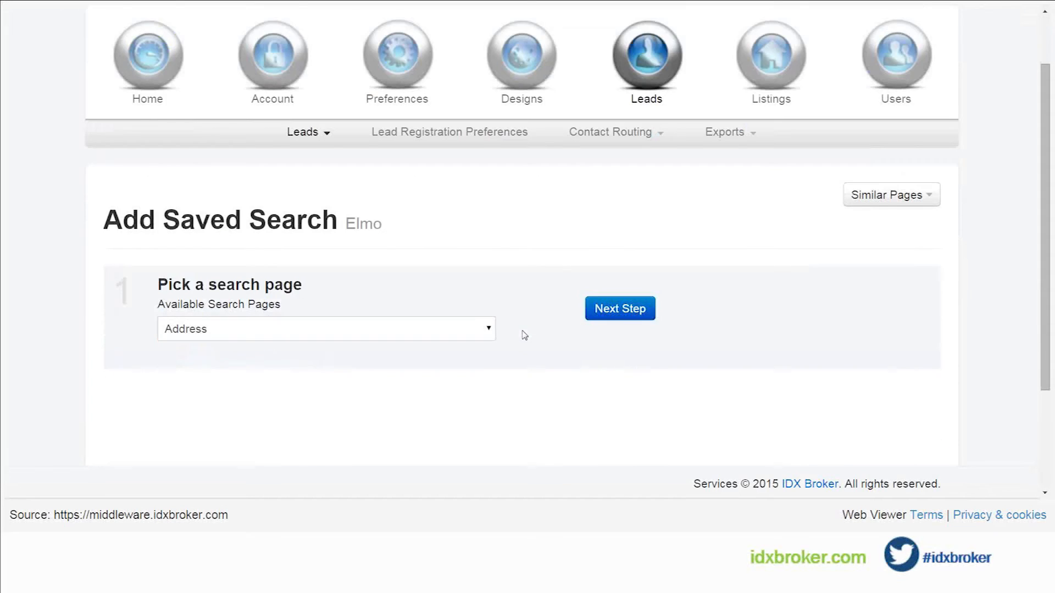
scroll(524, 335, "down", 1)
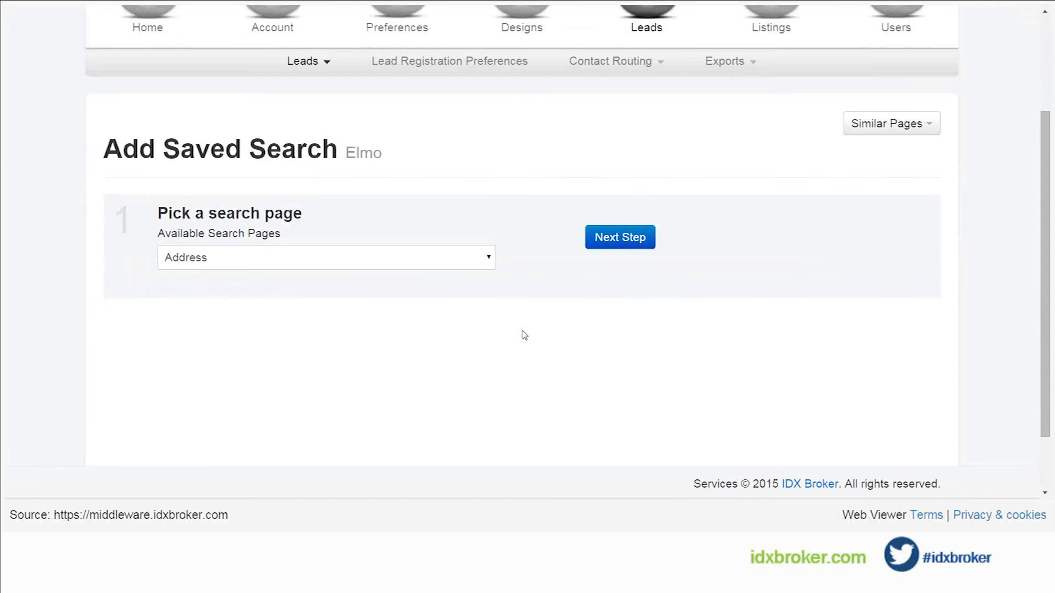
left_click(362, 259)
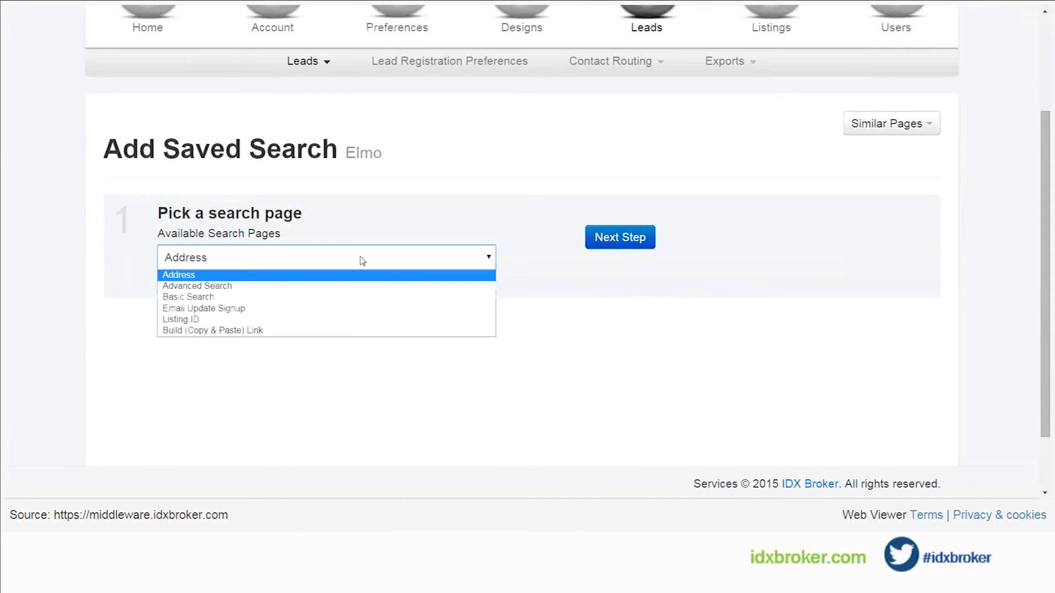
left_click(213, 298)
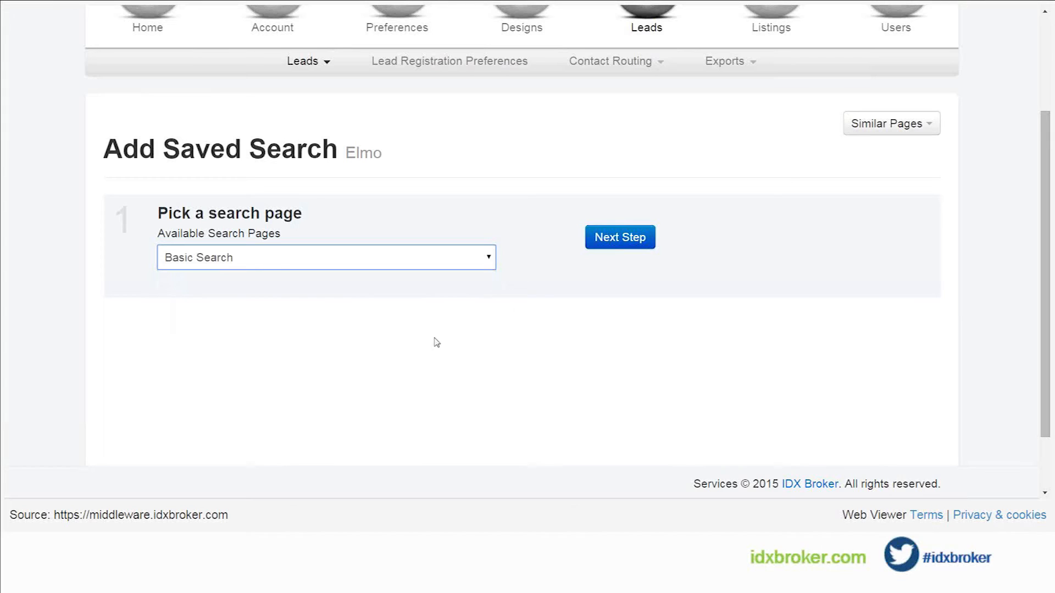
left_click(626, 237)
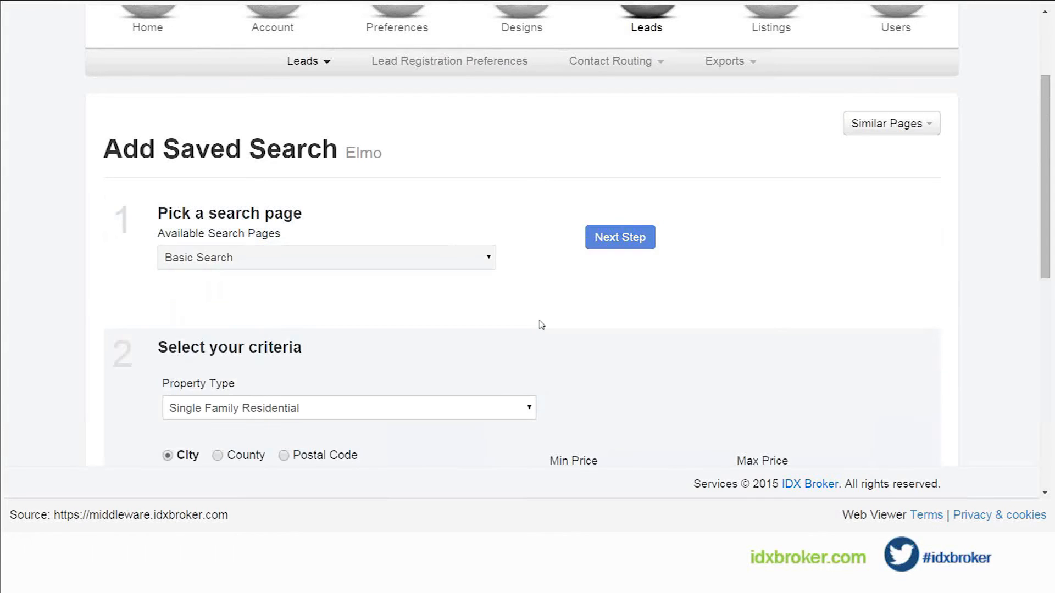
Step: Select Astoria as the city in the saved search criteria
scroll(550, 324, "down", 1)
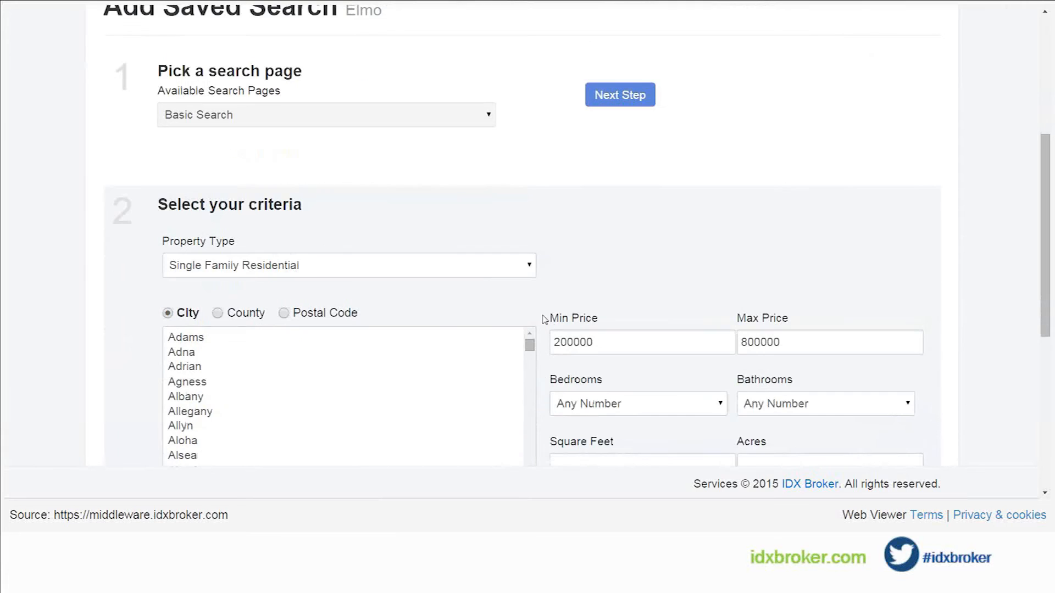
scroll(543, 313, "down", 2)
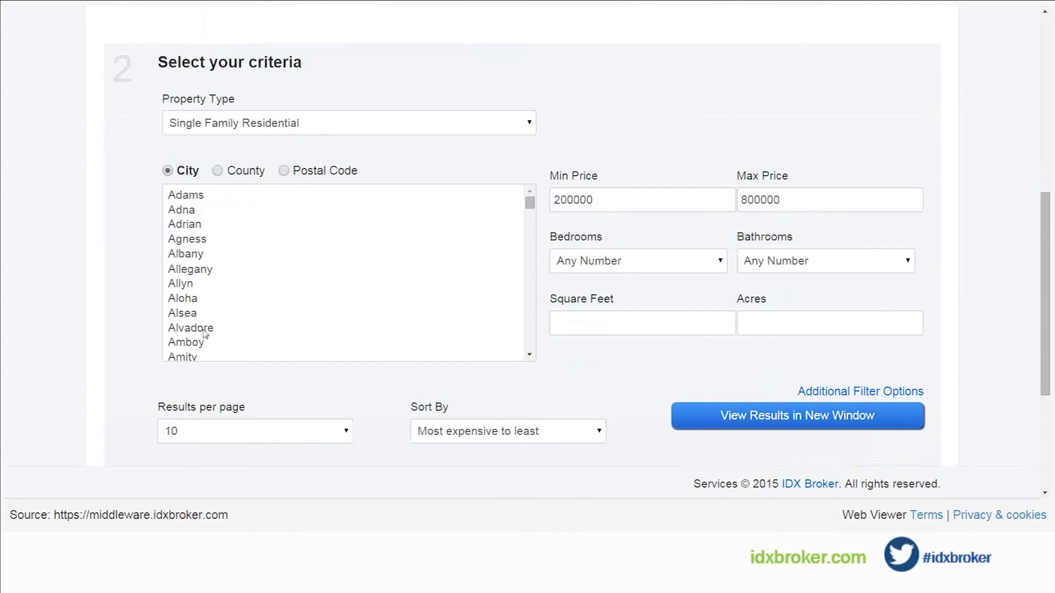
scroll(300, 314, "down", 3)
scroll(299, 314, "down", 2)
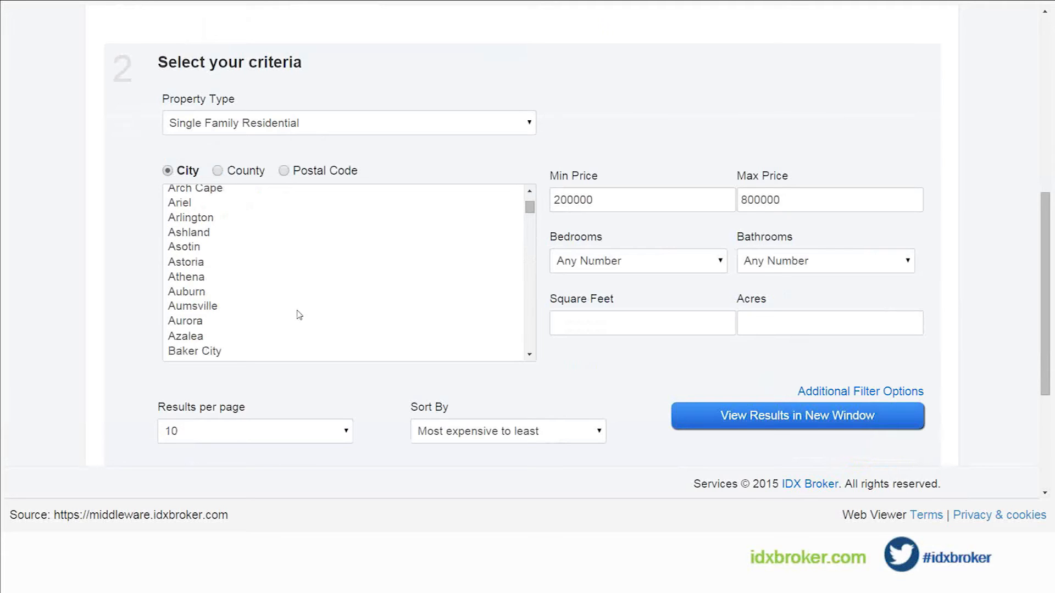
left_click(198, 267)
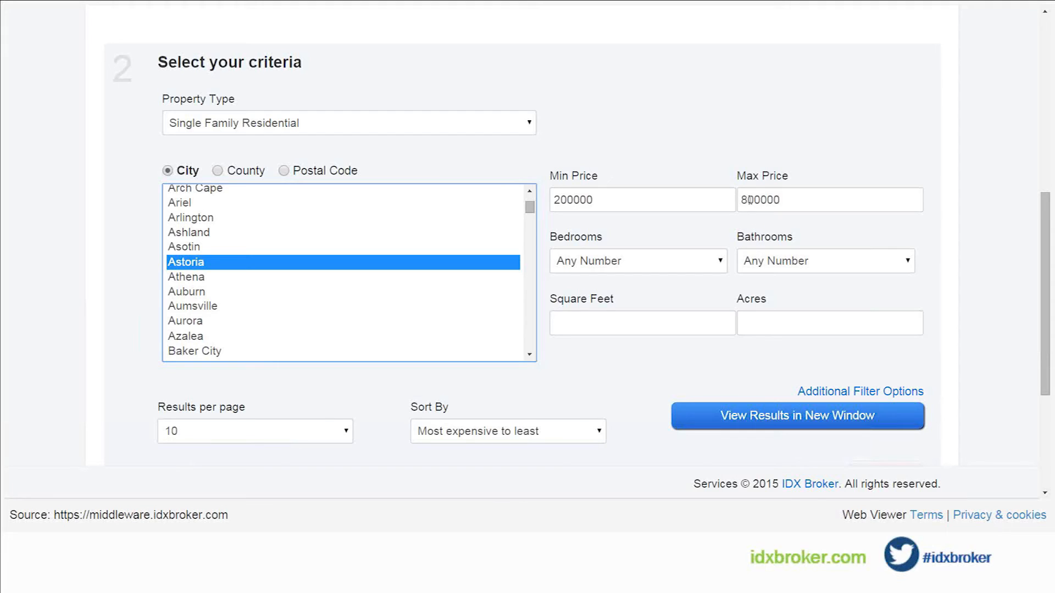
Step: Set the saved search's maximum price to 1000000 and its minimum price to 300000
left_click_drag(749, 199, 737, 200)
type("10")
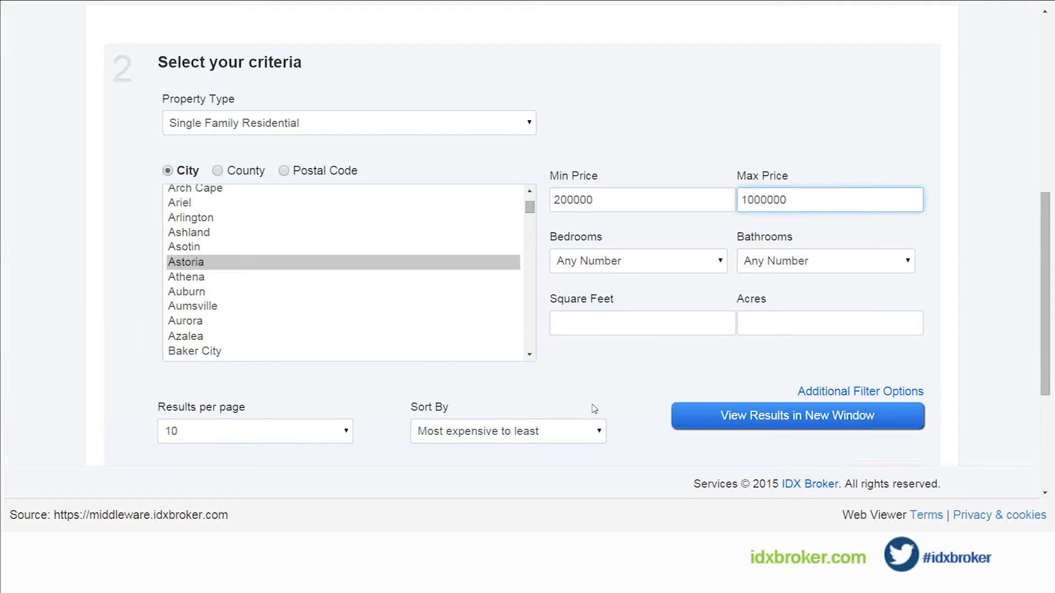
left_click_drag(561, 201, 547, 204)
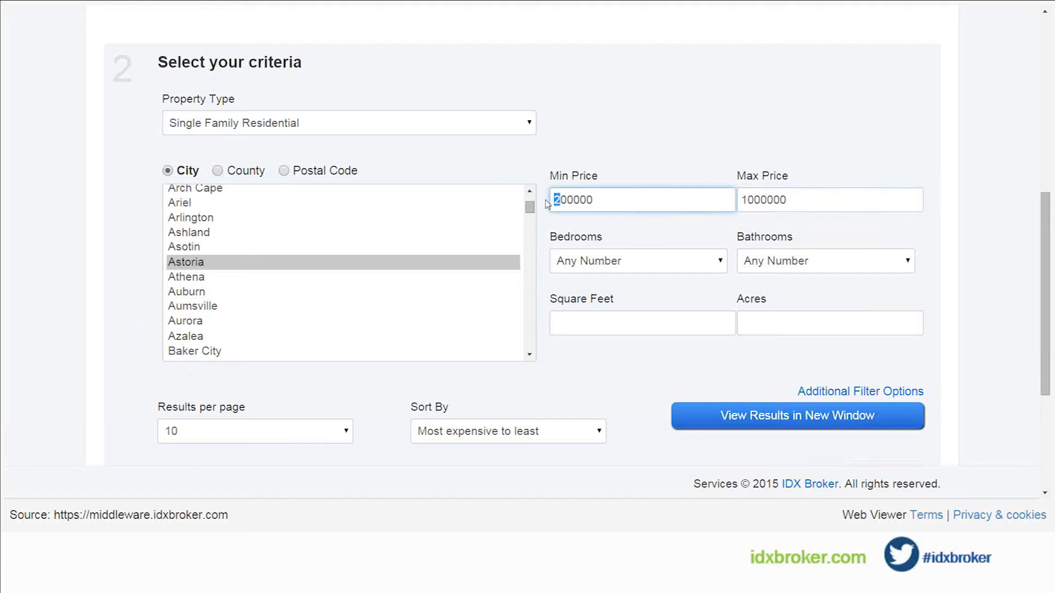
type("3")
left_click(609, 384)
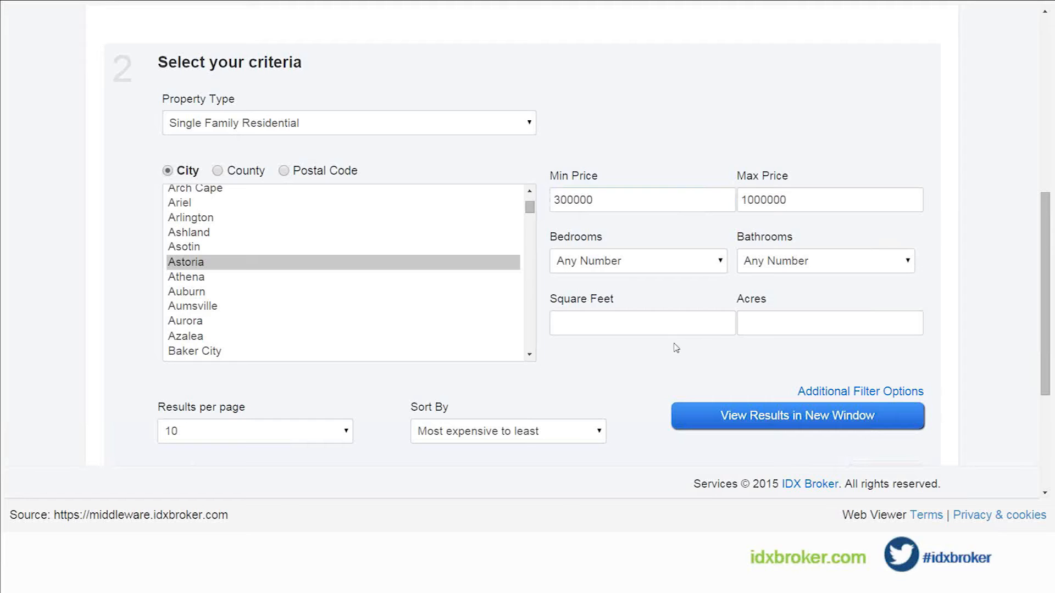
Step: Set the saved search's bedrooms to 2+ and proceed to naming the search
left_click(706, 263)
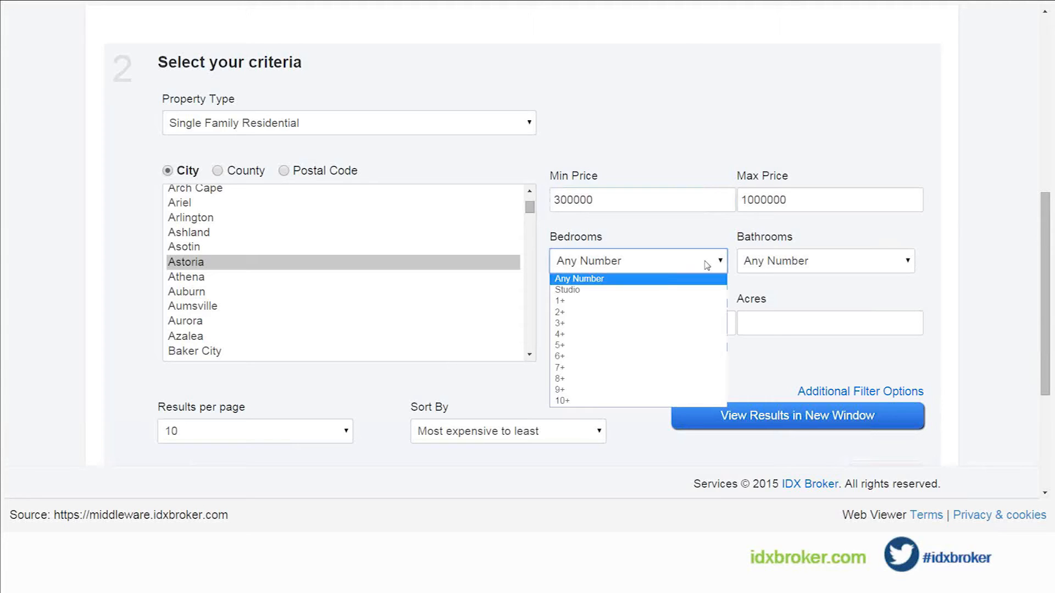
left_click(567, 315)
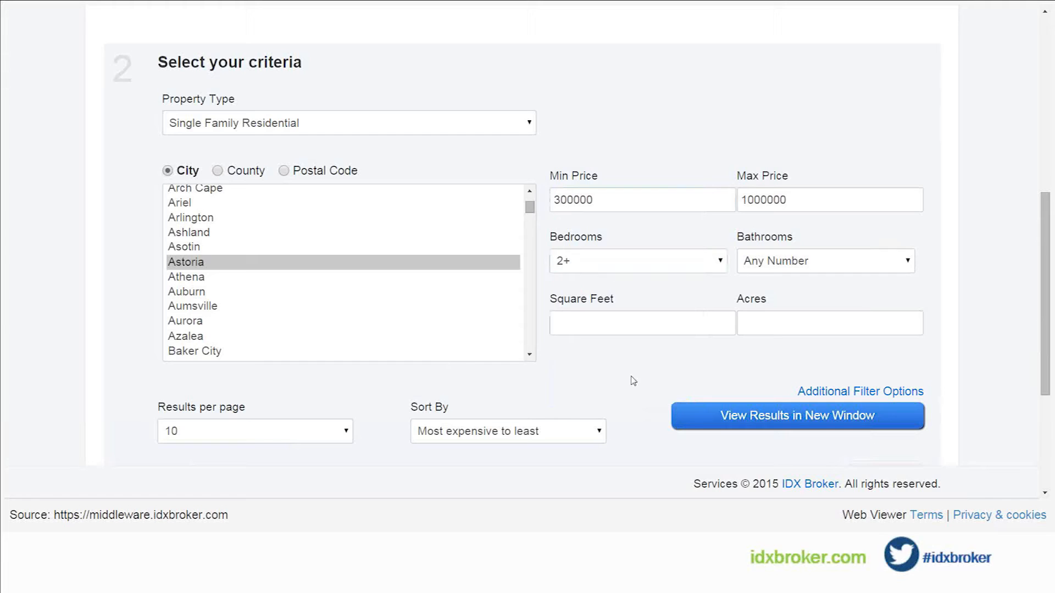
scroll(633, 382, "down", 1)
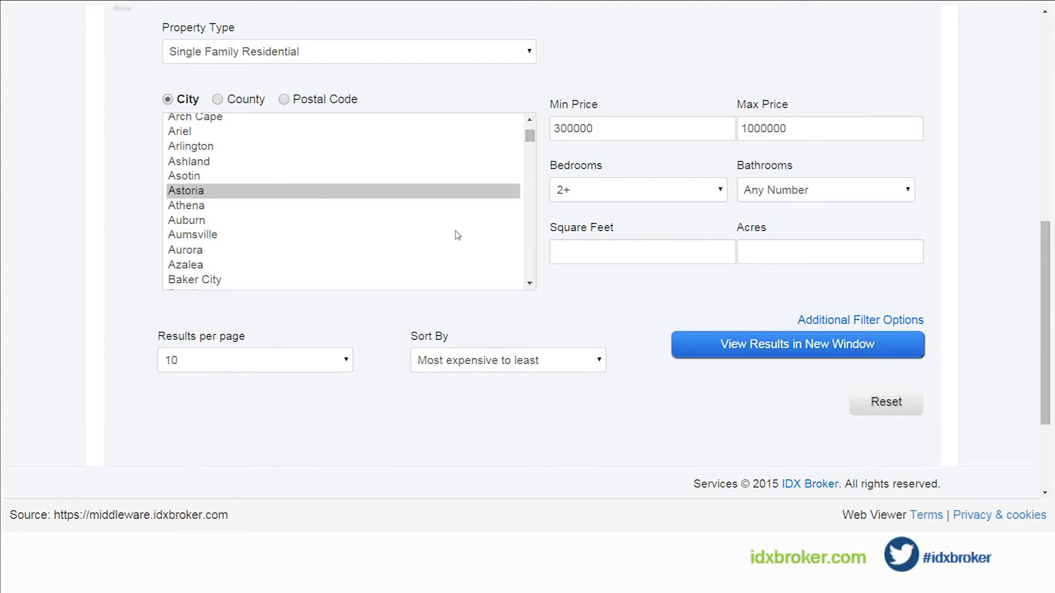
scroll(554, 371, "down", 2)
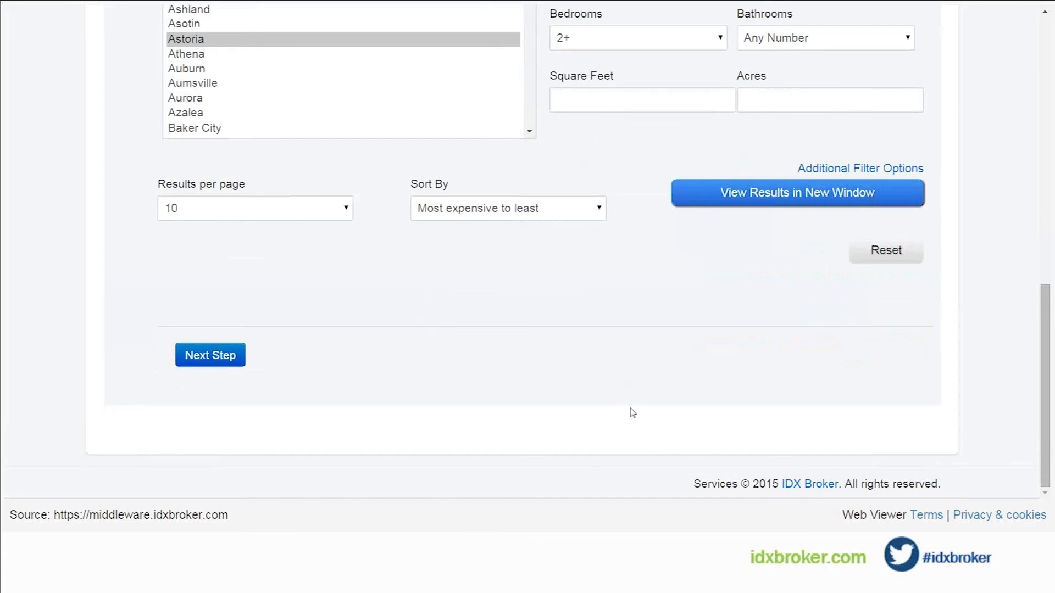
left_click(223, 357)
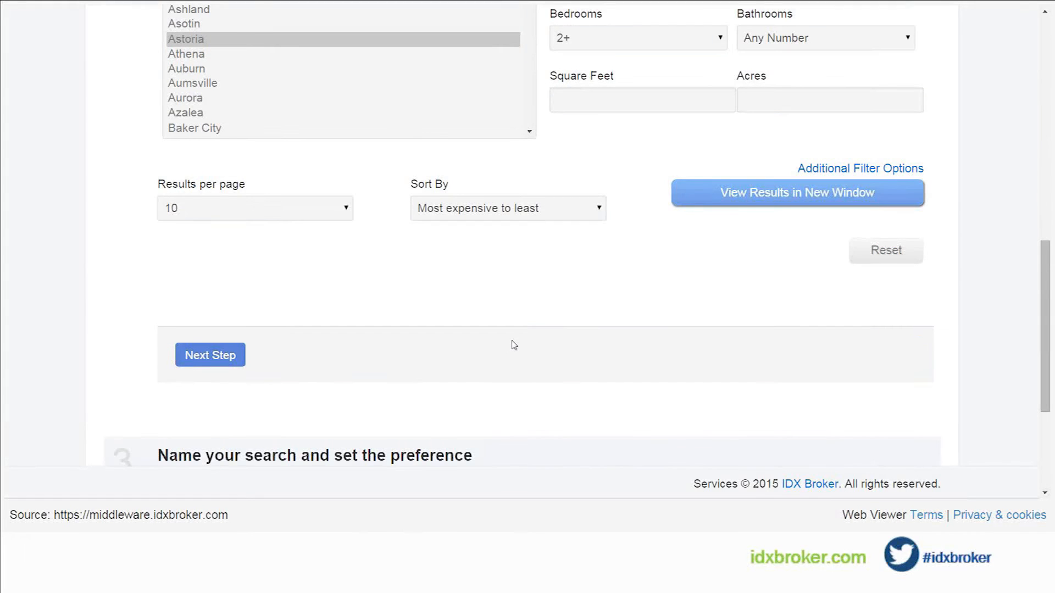
Step: Name the saved search Astoria and save it
scroll(514, 345, "down", 4)
left_click(292, 284)
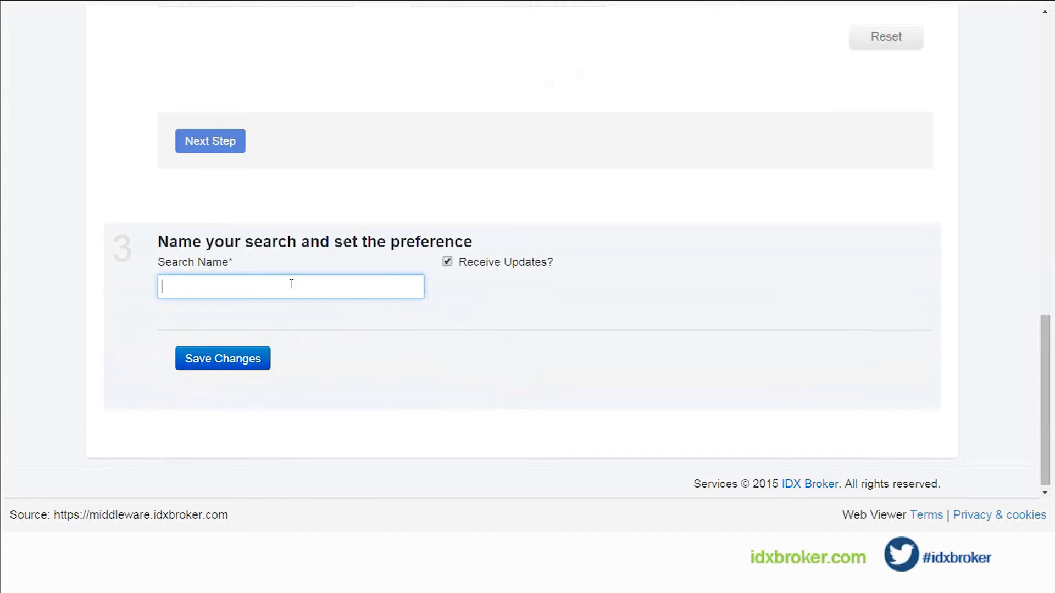
type("Astoria")
left_click(227, 360)
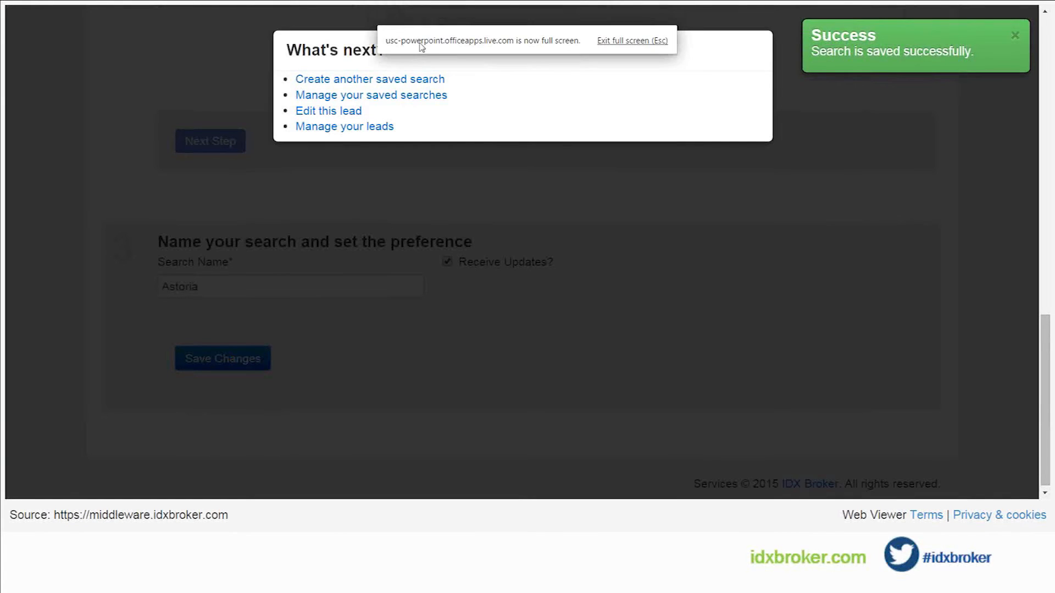
Step: Go to the lead management page and review the filters and the new lead's entry
left_click(362, 127)
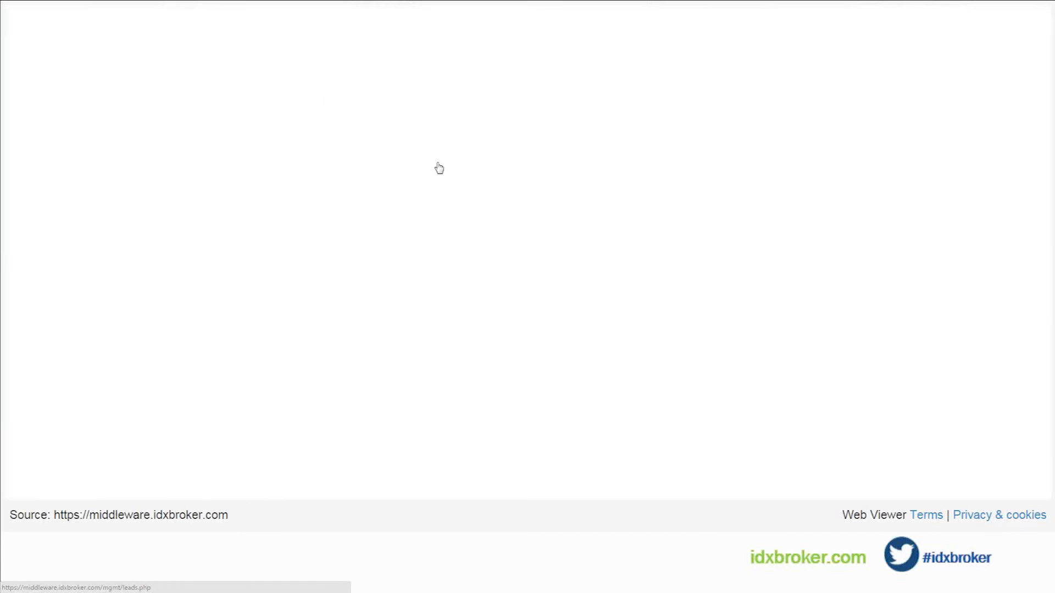
scroll(387, 262, "down", 3)
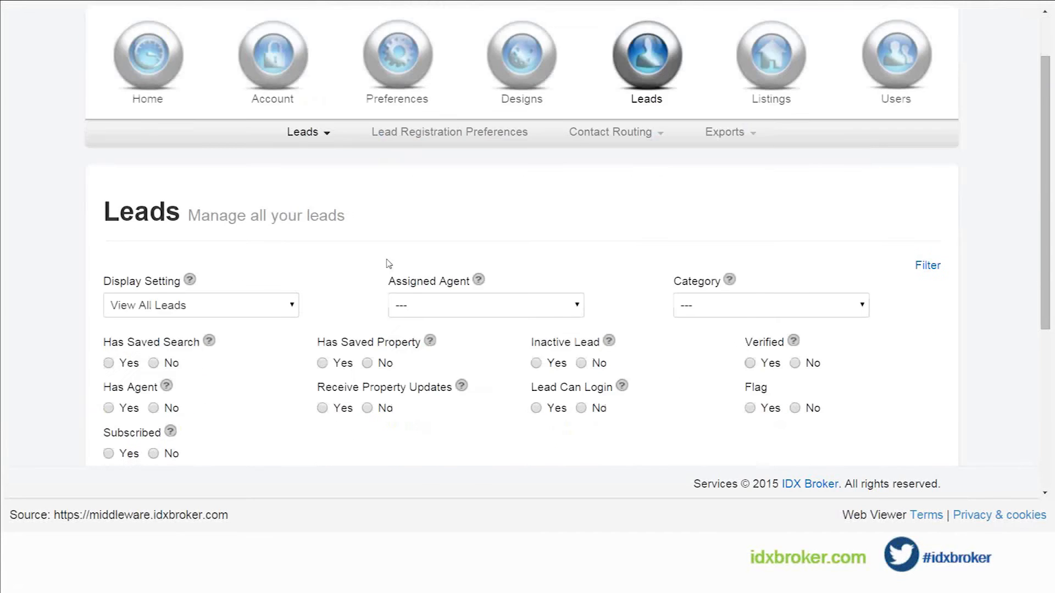
scroll(387, 264, "down", 4)
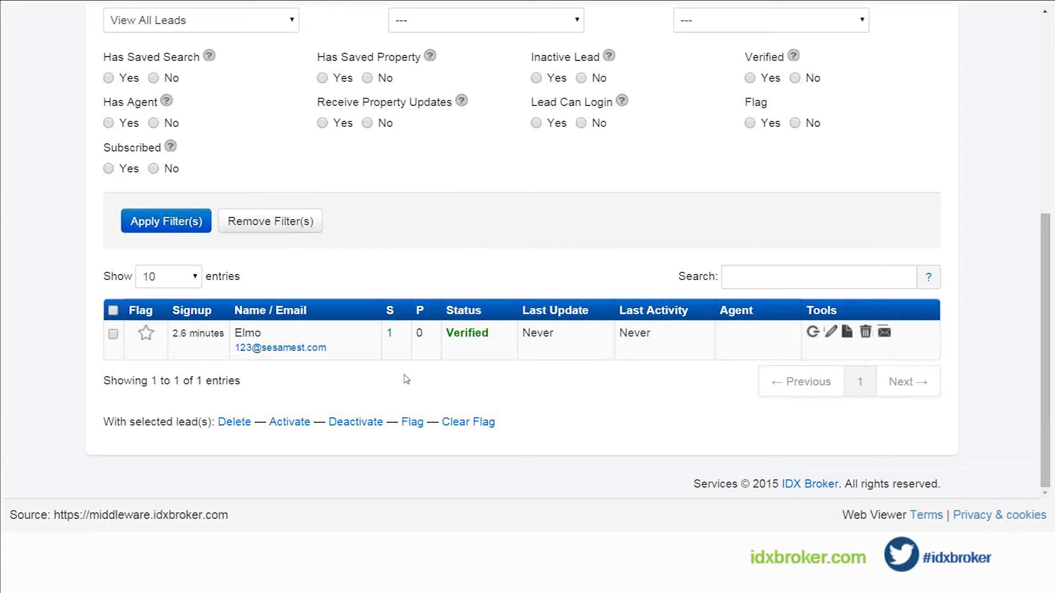
scroll(406, 379, "up", 1)
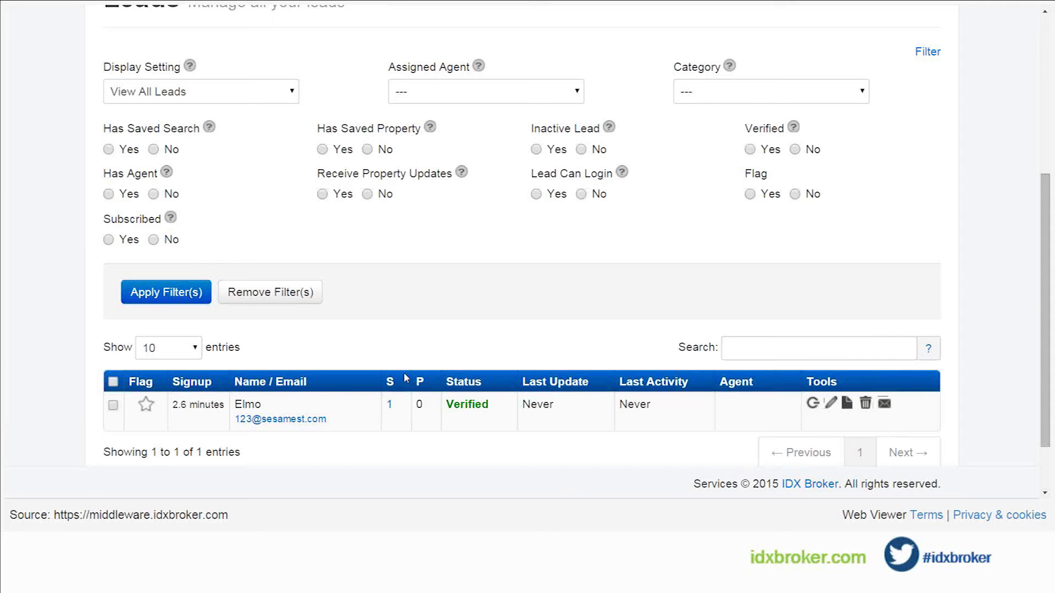
scroll(435, 353, "up", 5)
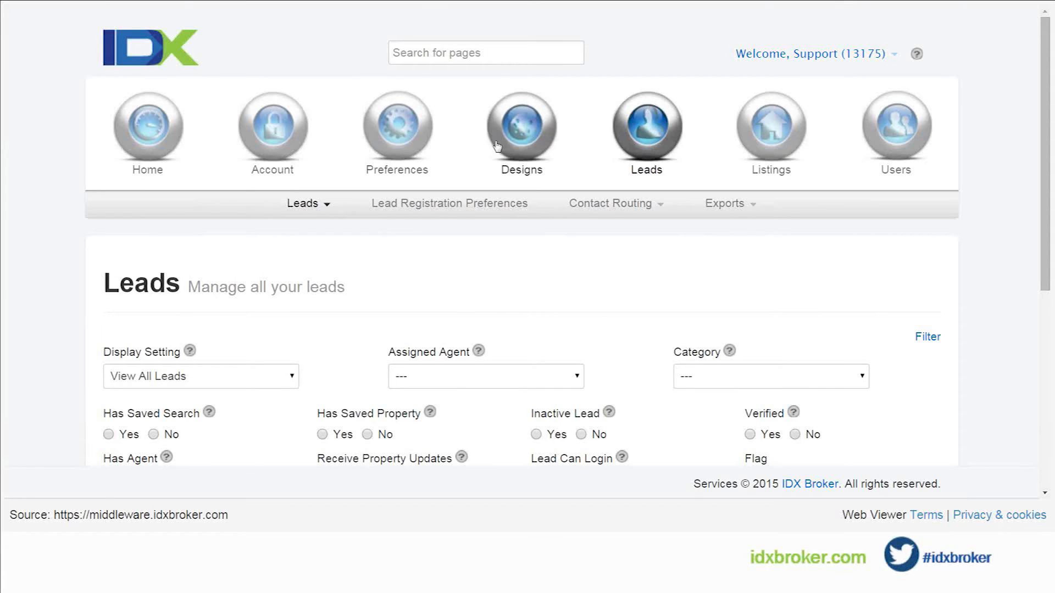
Step: Start creating a new saved link in the account preferences
mouse_move(409, 134)
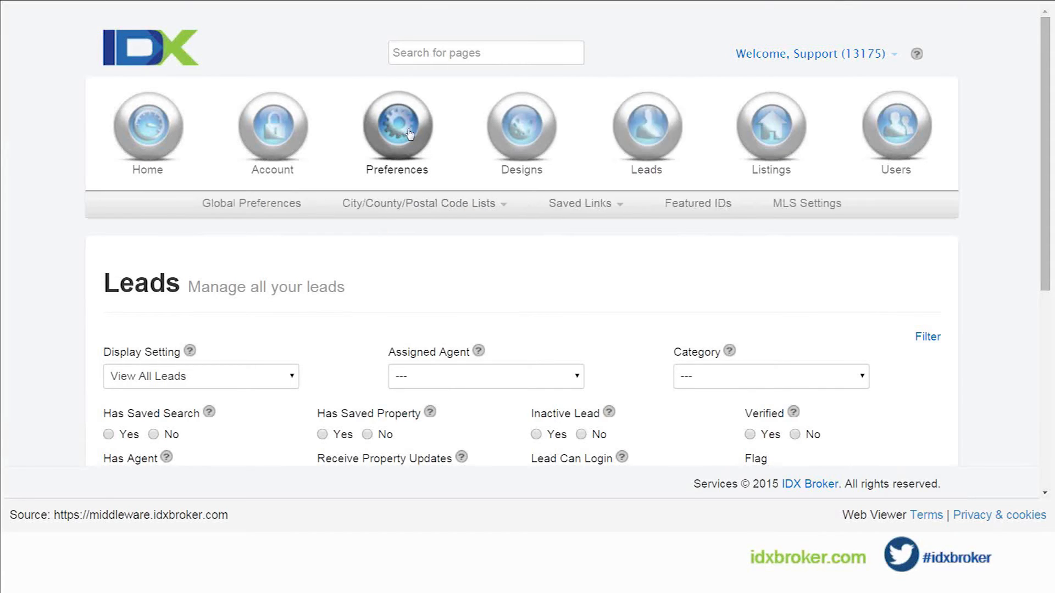
mouse_move(587, 211)
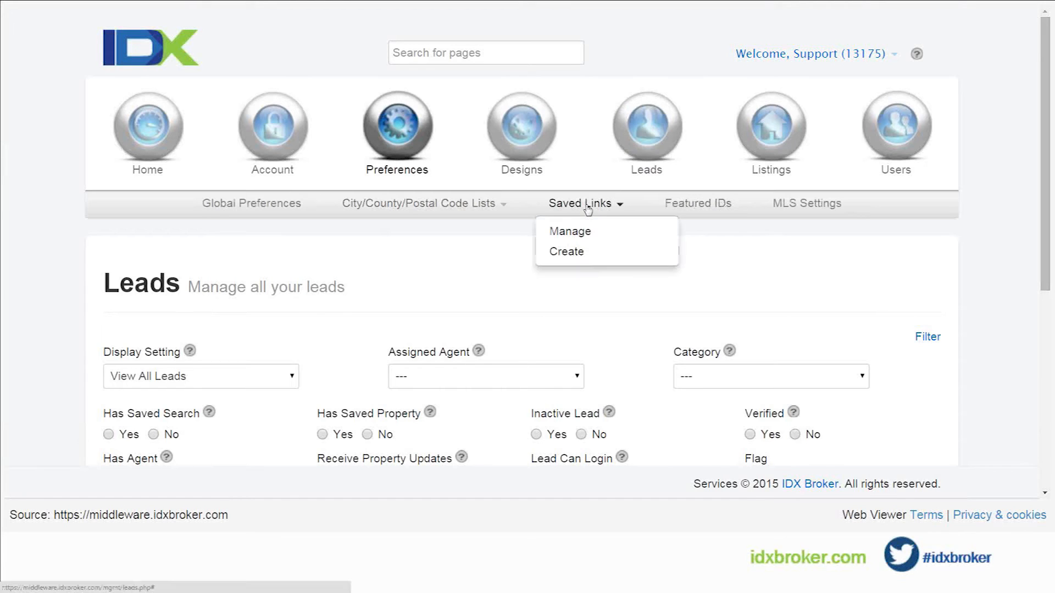
left_click(585, 254)
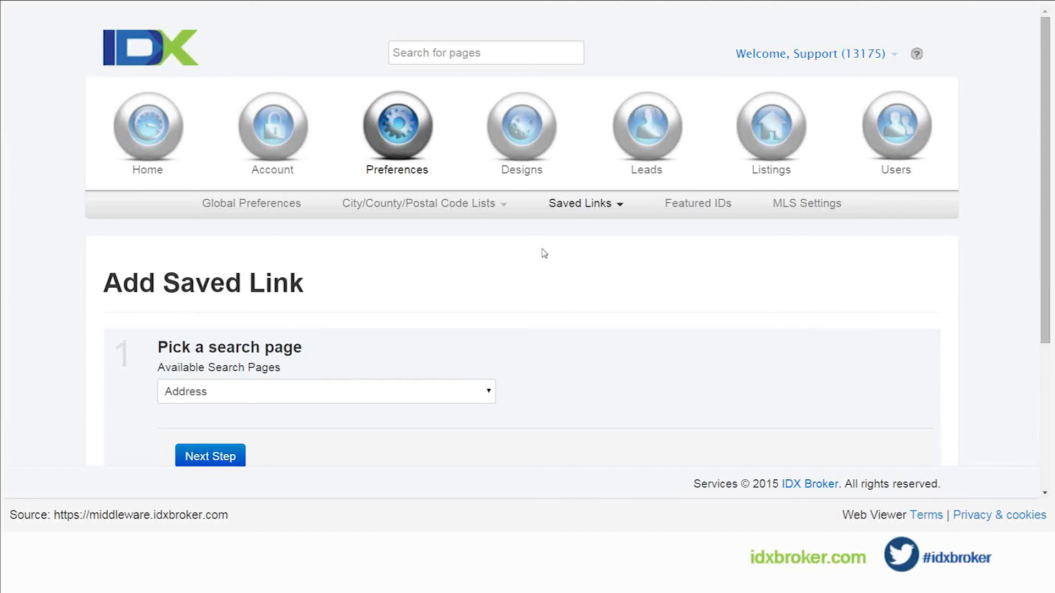
Step: Choose Advanced Search as the saved link's search page and proceed to the criteria
scroll(544, 254, "down", 1)
scroll(544, 253, "down", 1)
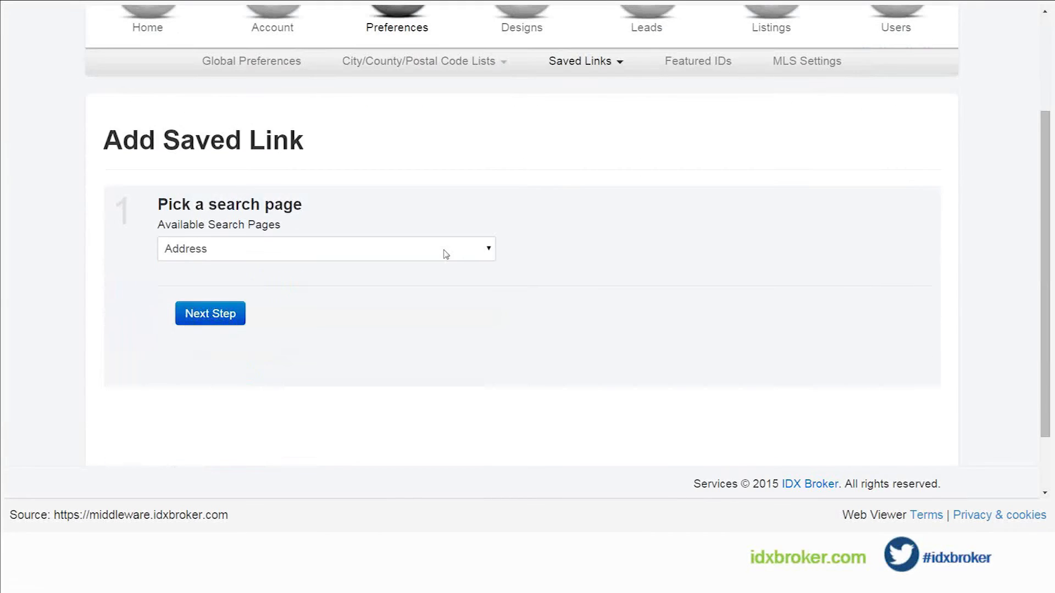
left_click(442, 248)
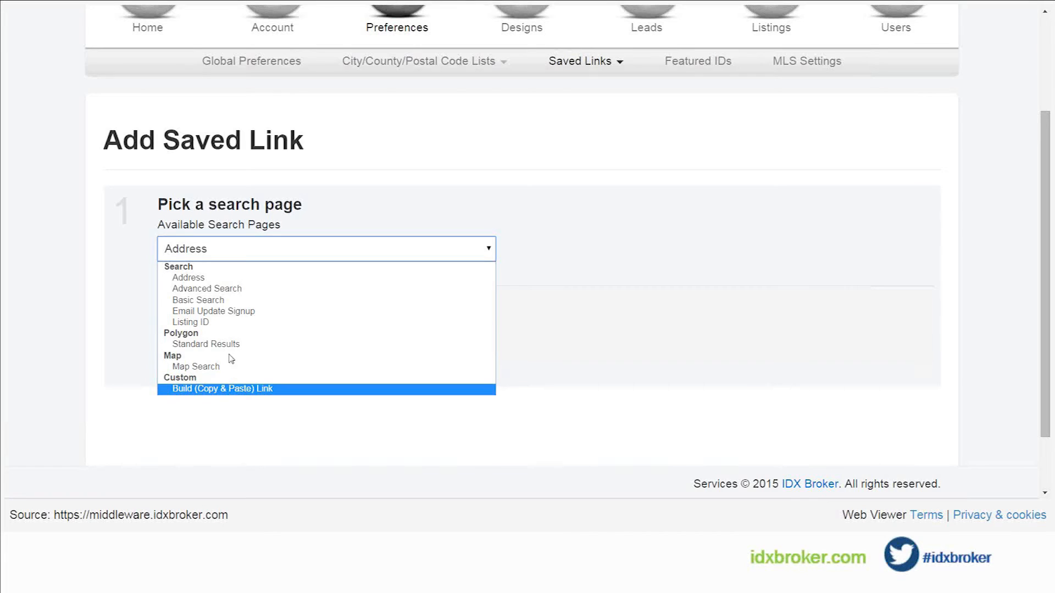
left_click(224, 290)
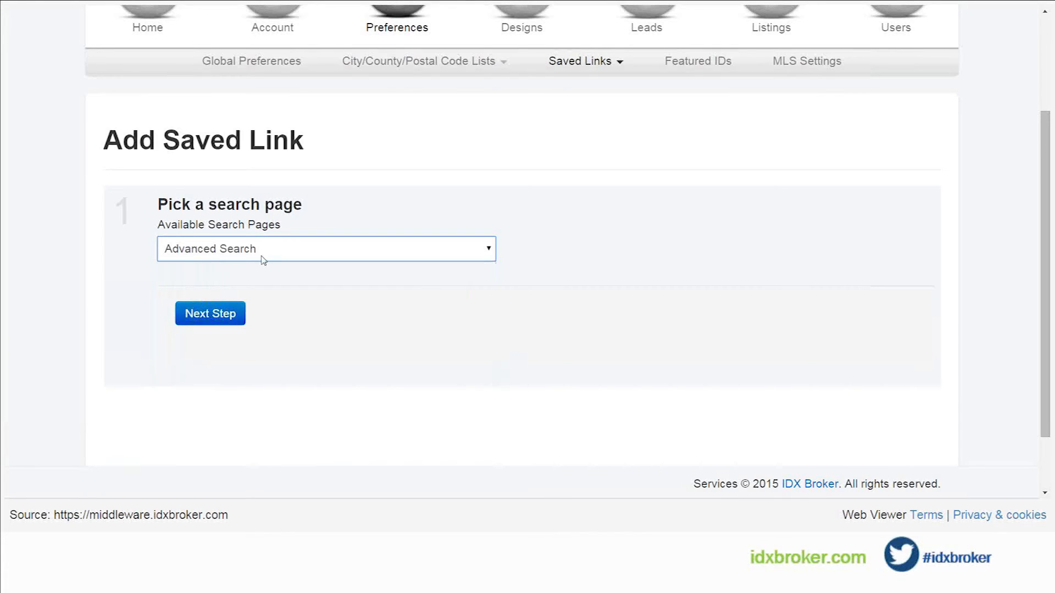
left_click(241, 321)
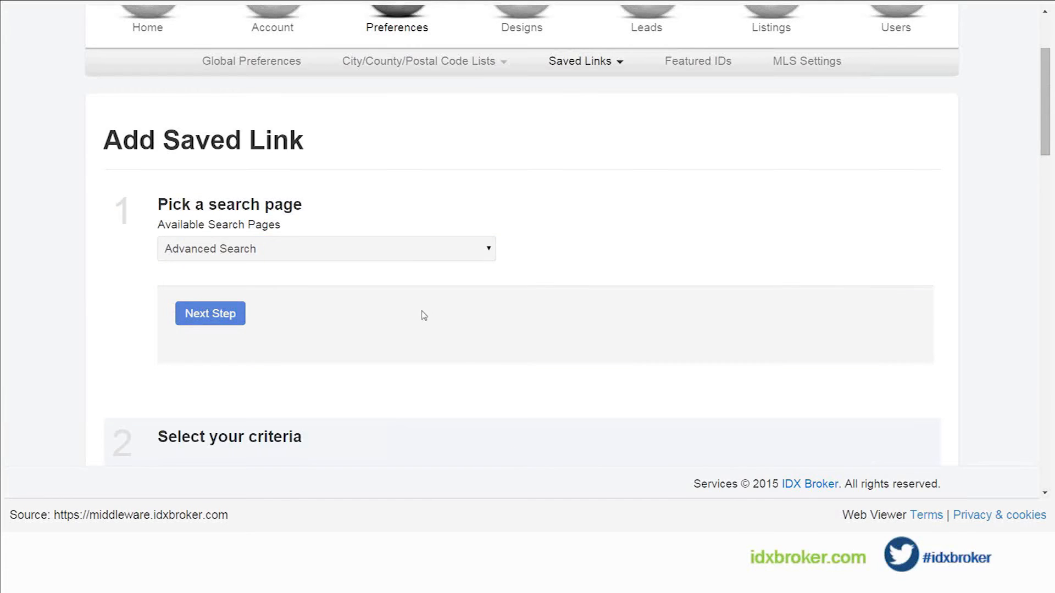
Step: Examine the saved link's available criteria, from property type, location and price through area, zoning and subdivision
scroll(423, 315, "down", 1)
scroll(423, 315, "down", 1)
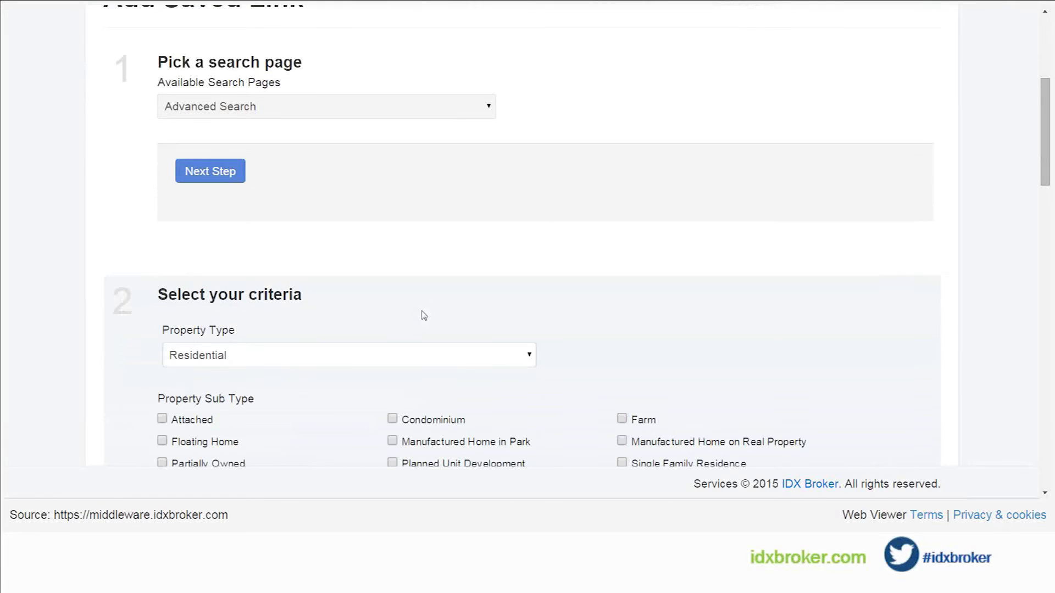
scroll(385, 316, "down", 1)
scroll(354, 325, "down", 2)
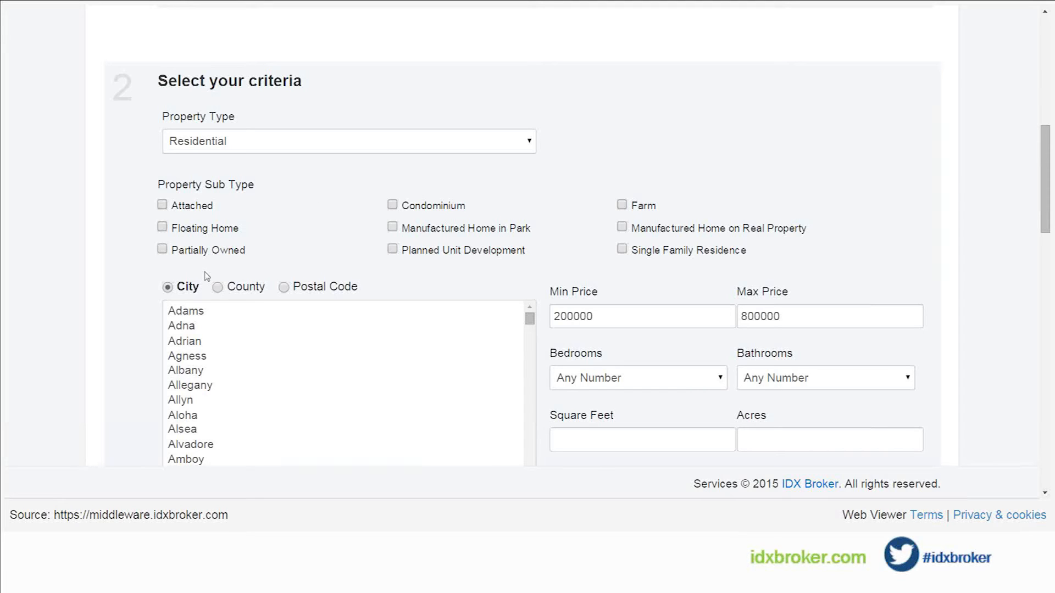
scroll(298, 253, "down", 1)
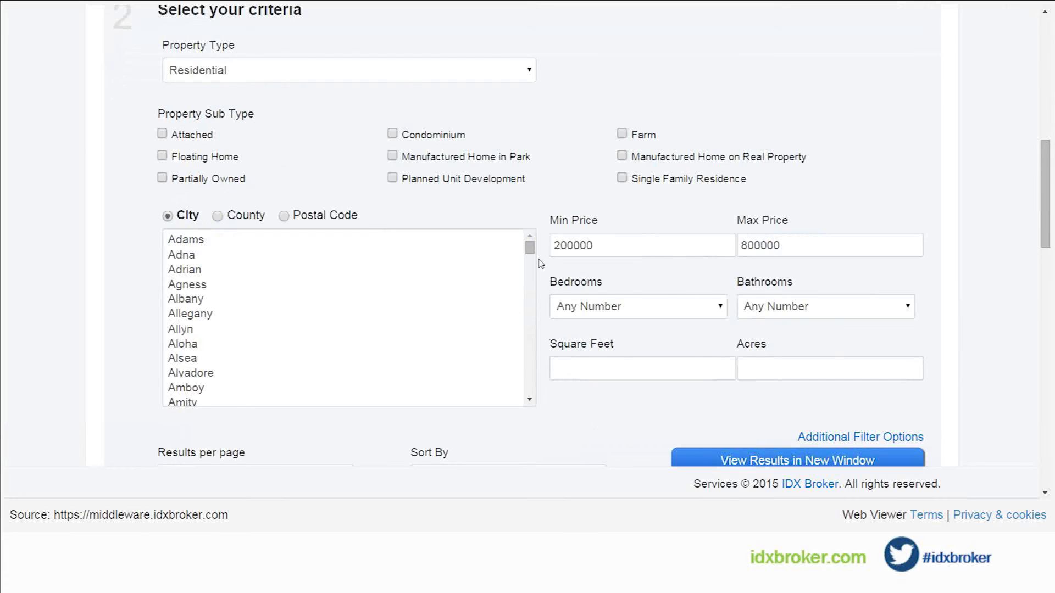
scroll(541, 263, "down", 3)
scroll(541, 264, "up", 1)
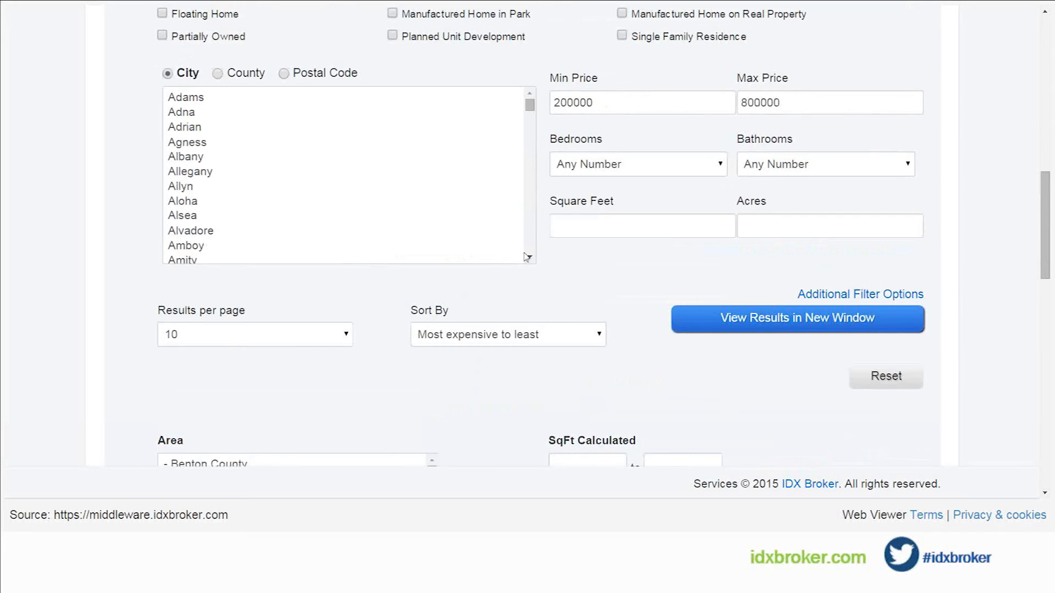
scroll(531, 289, "down", 2)
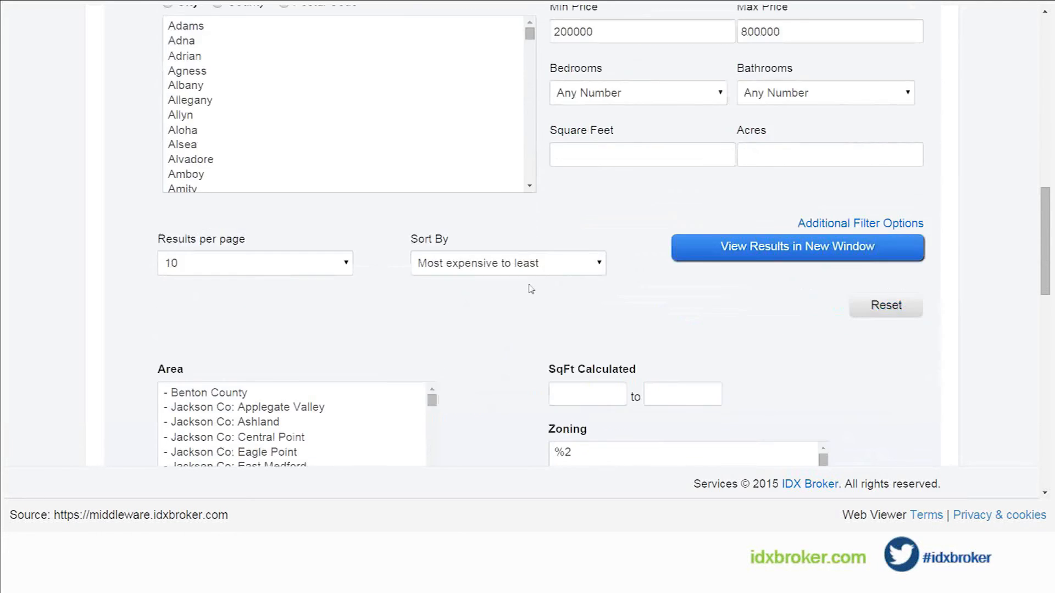
scroll(531, 289, "down", 1)
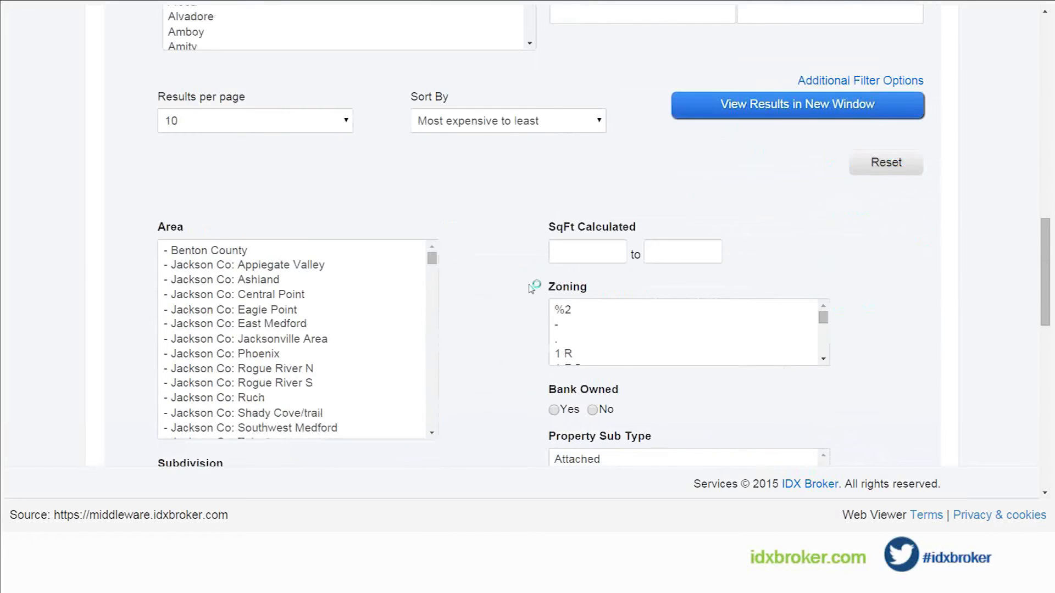
scroll(531, 286, "down", 1)
scroll(520, 287, "down", 1)
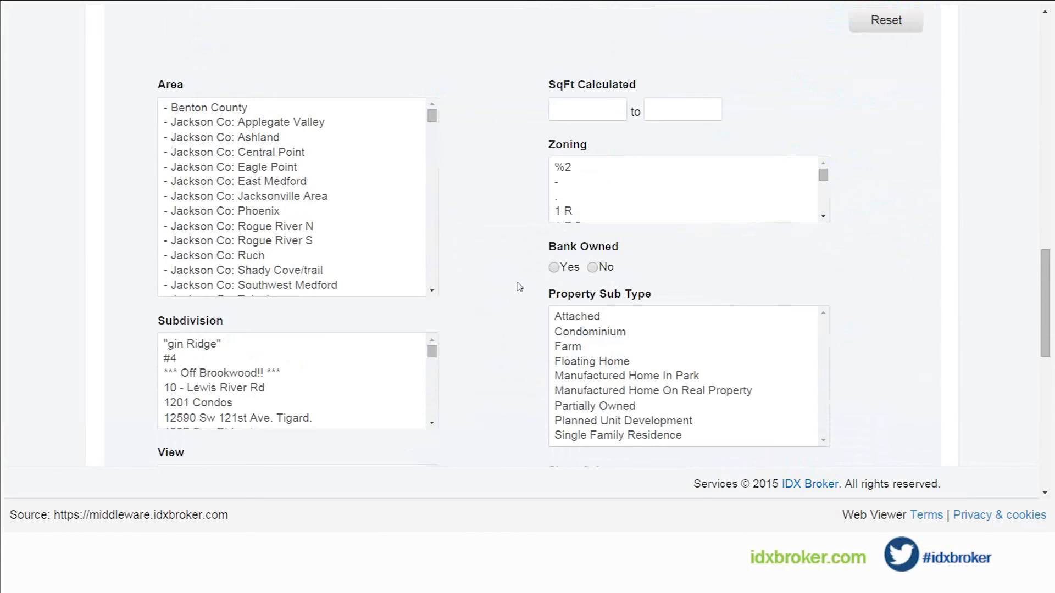
Step: Select Wood Village as the subdivision in the saved link's criteria
scroll(520, 287, "down", 1)
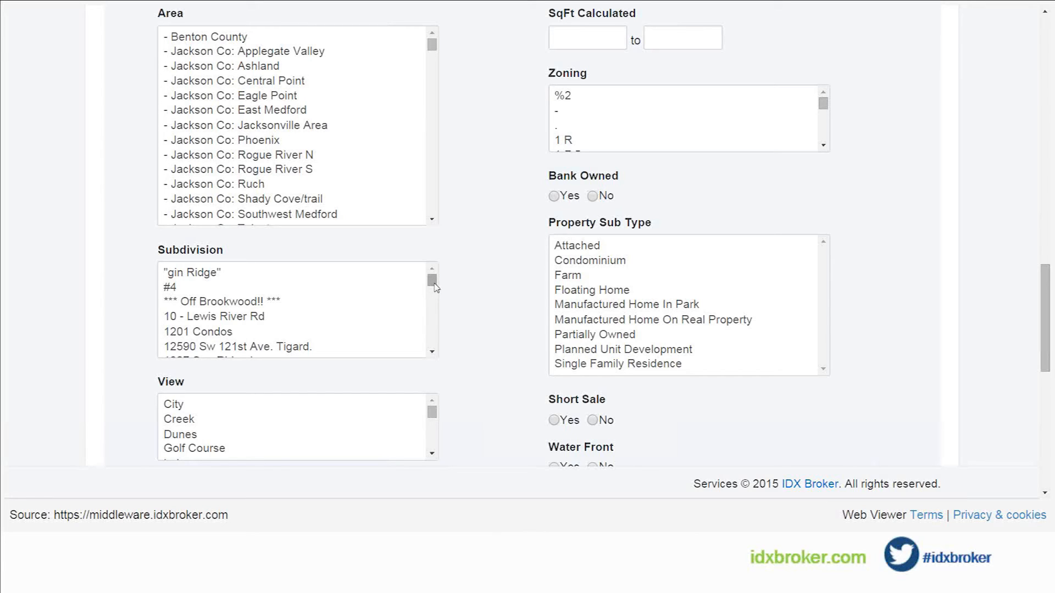
left_click_drag(433, 284, 435, 339)
left_click(433, 351)
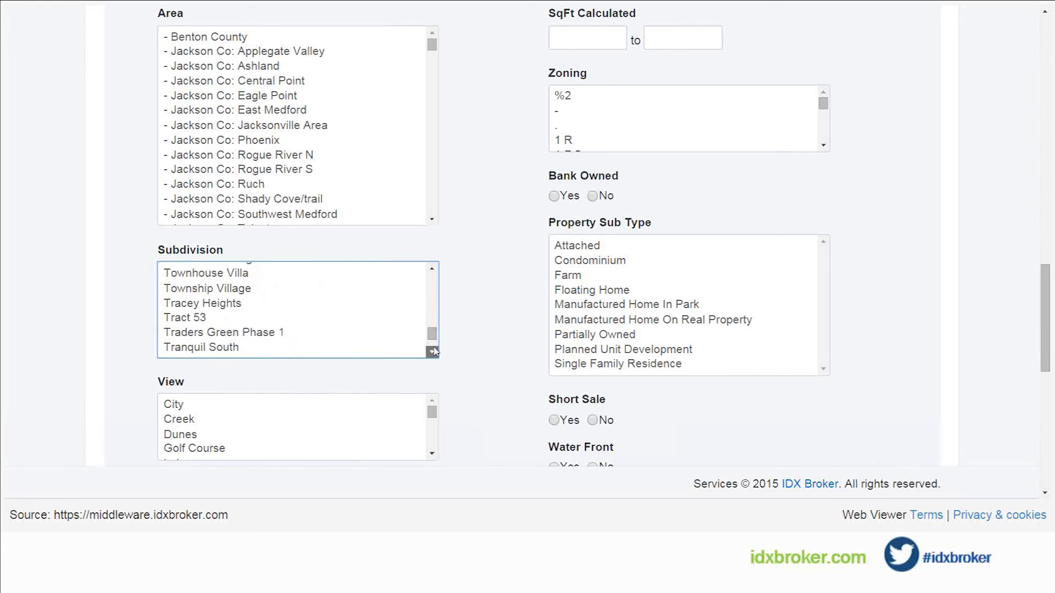
left_click(434, 351)
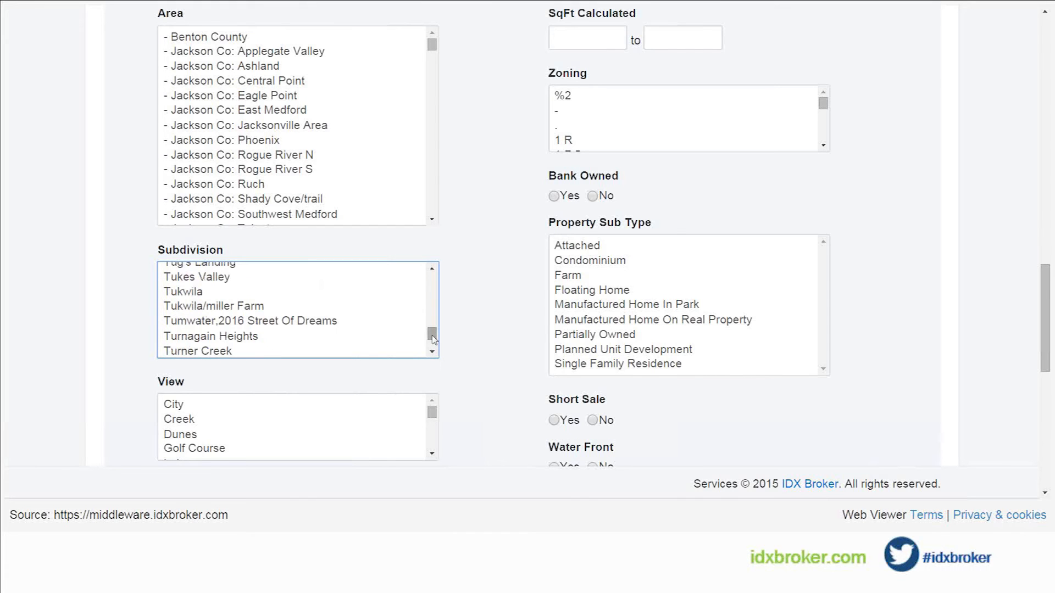
left_click(269, 292)
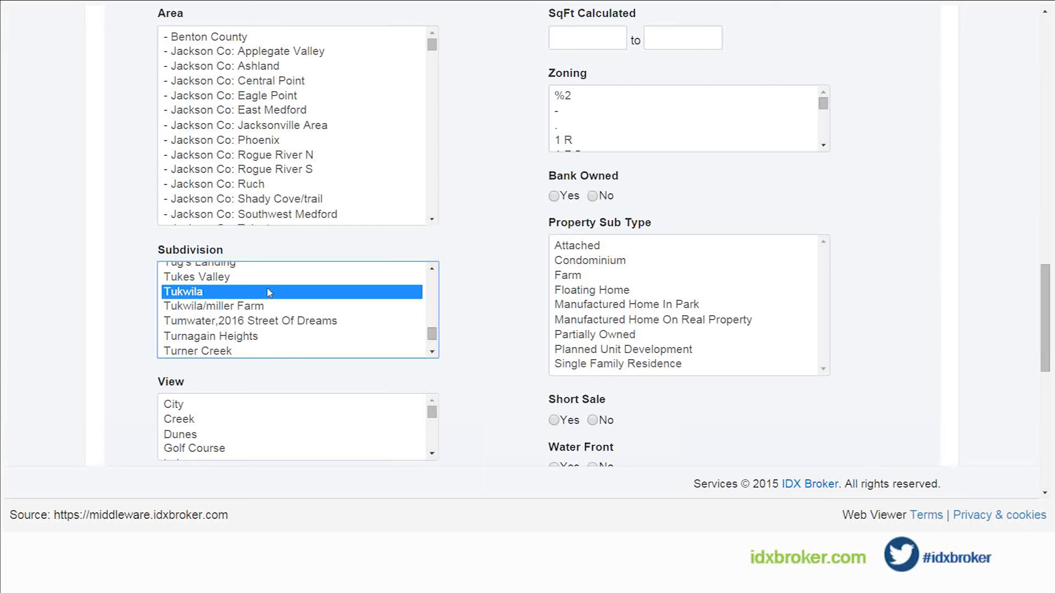
type("woo")
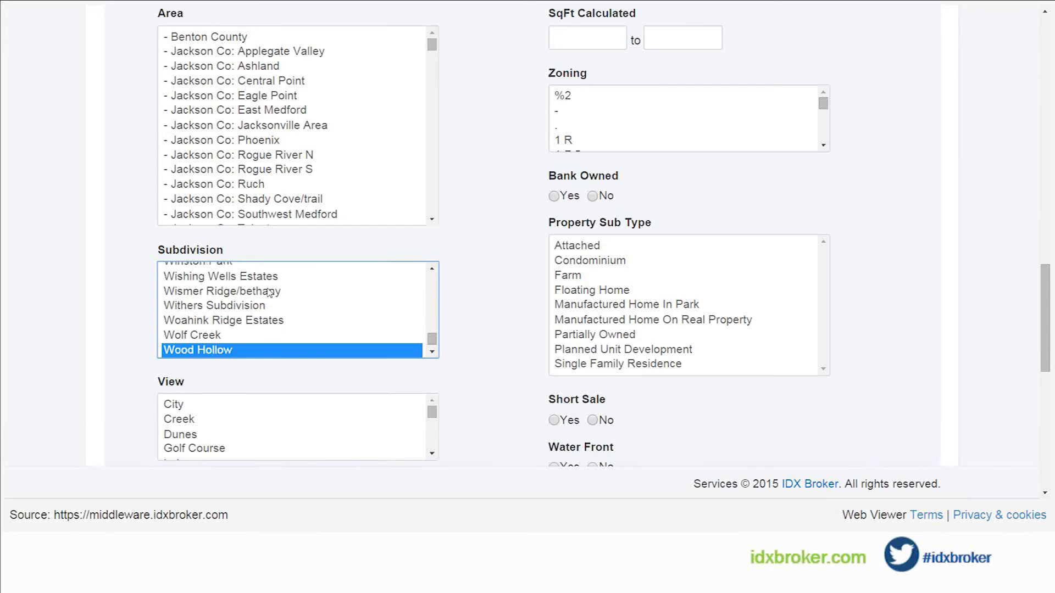
left_click(431, 351)
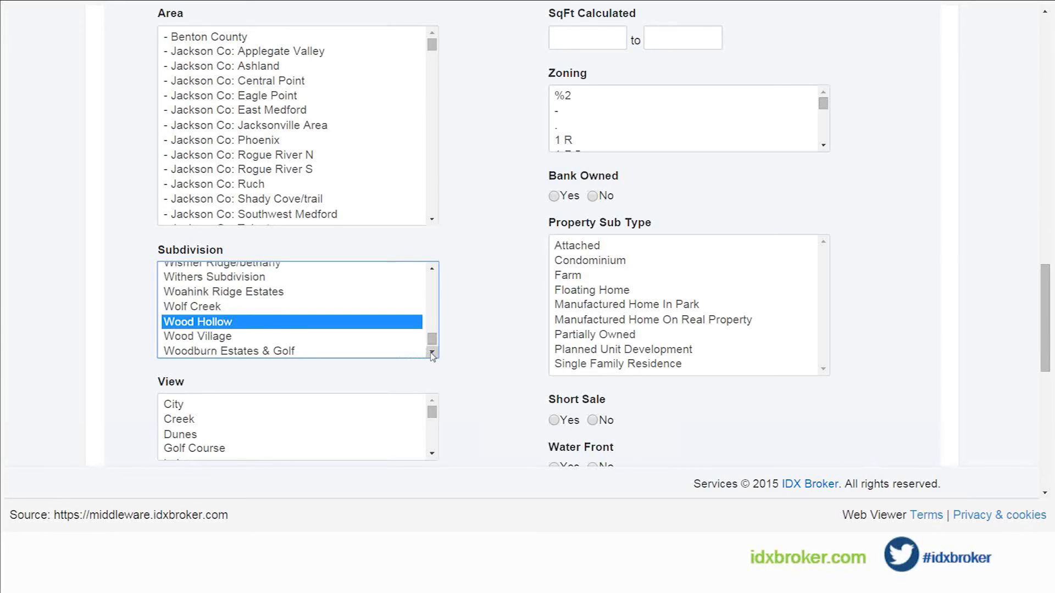
left_click(432, 351)
left_click(432, 354)
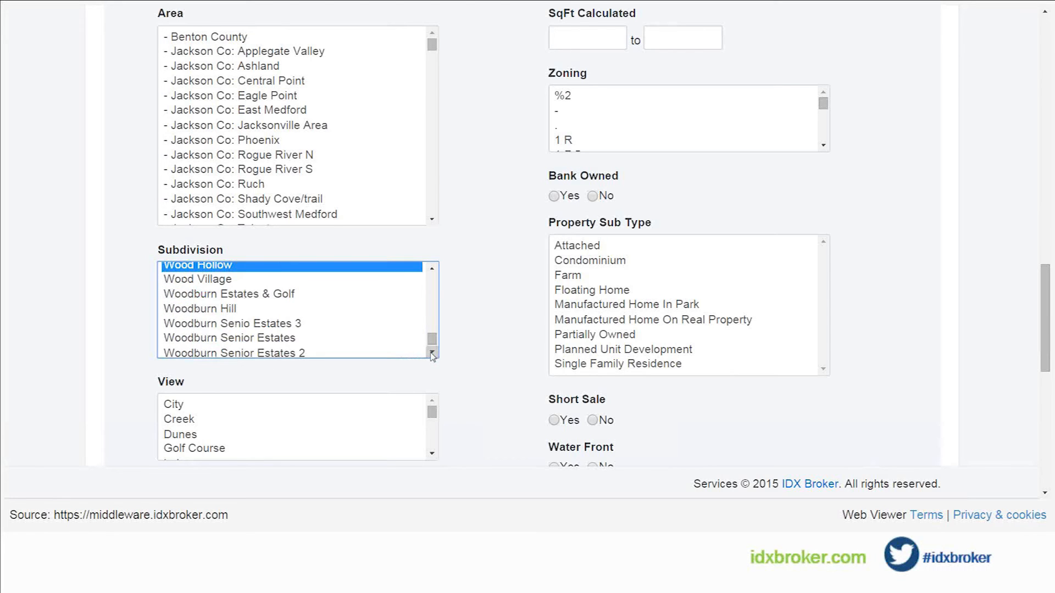
left_click(228, 280)
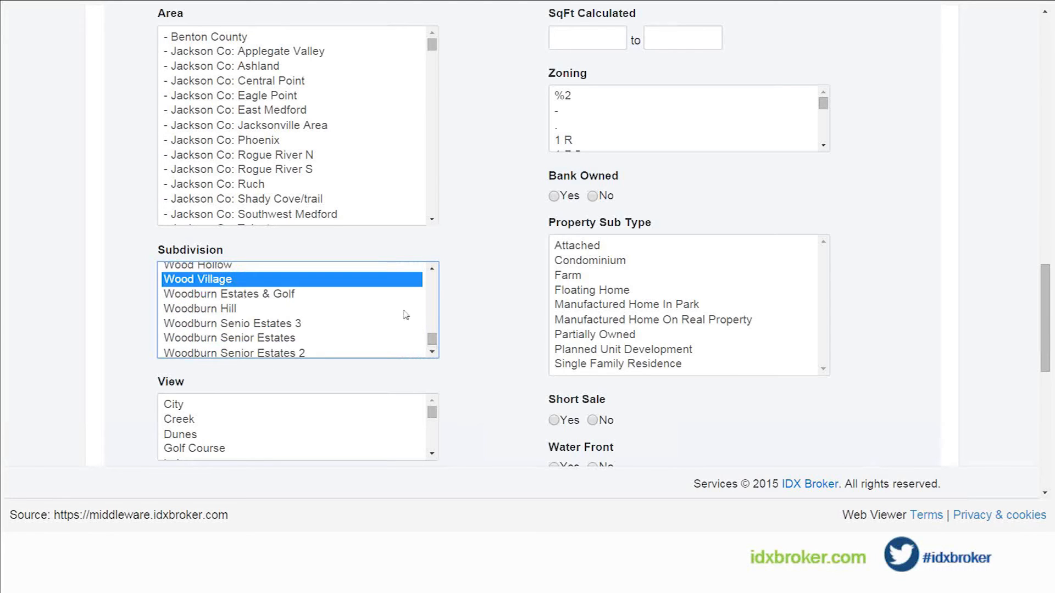
left_click(478, 328)
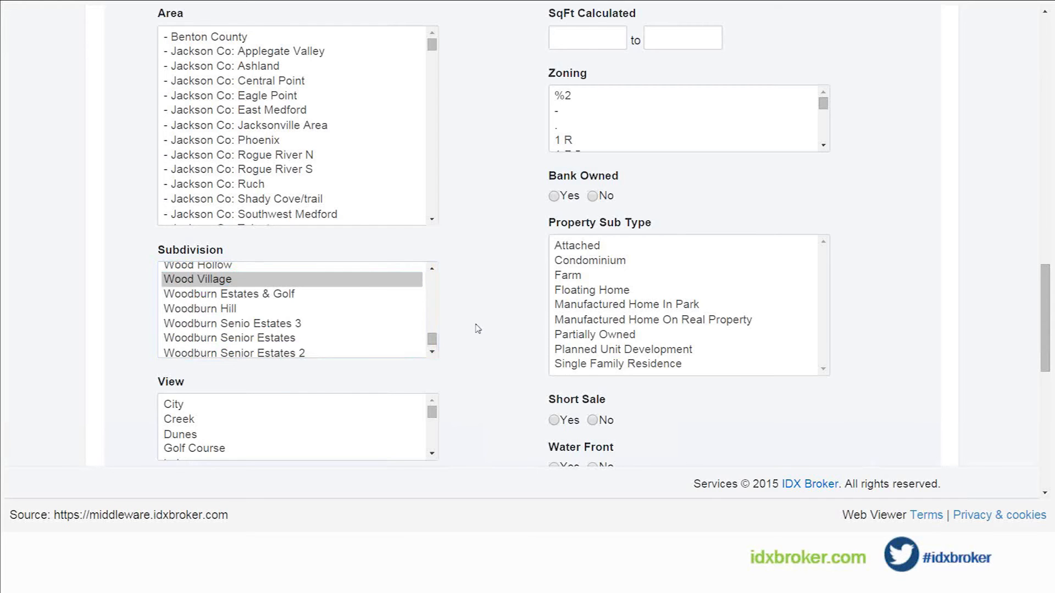
Step: Leave the saved link's remaining criteria unset and proceed to naming the search and setting its preferences
scroll(478, 329, "down", 3)
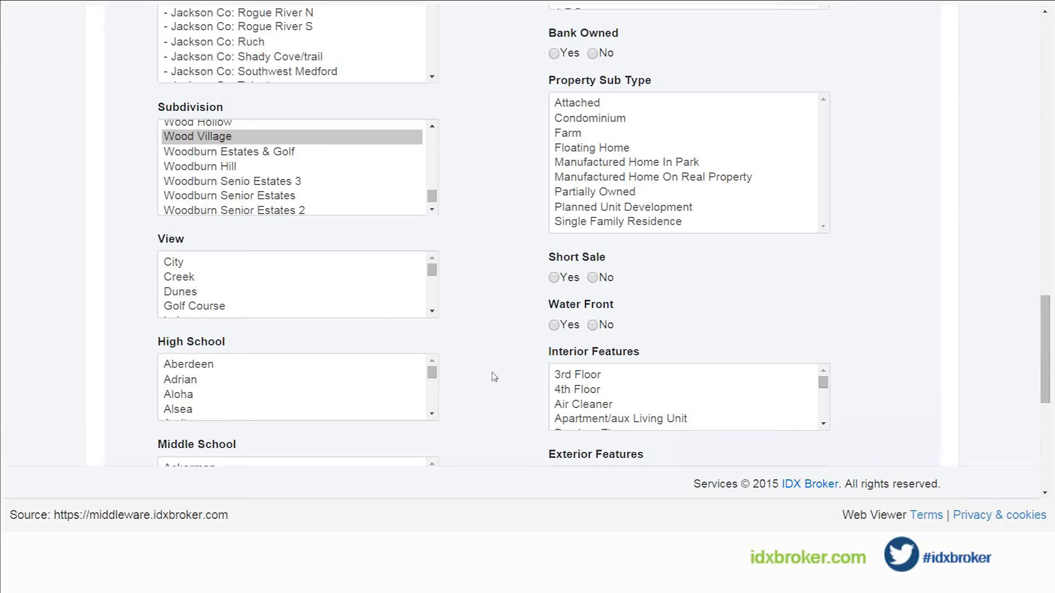
scroll(492, 371, "down", 1)
scroll(491, 367, "down", 1)
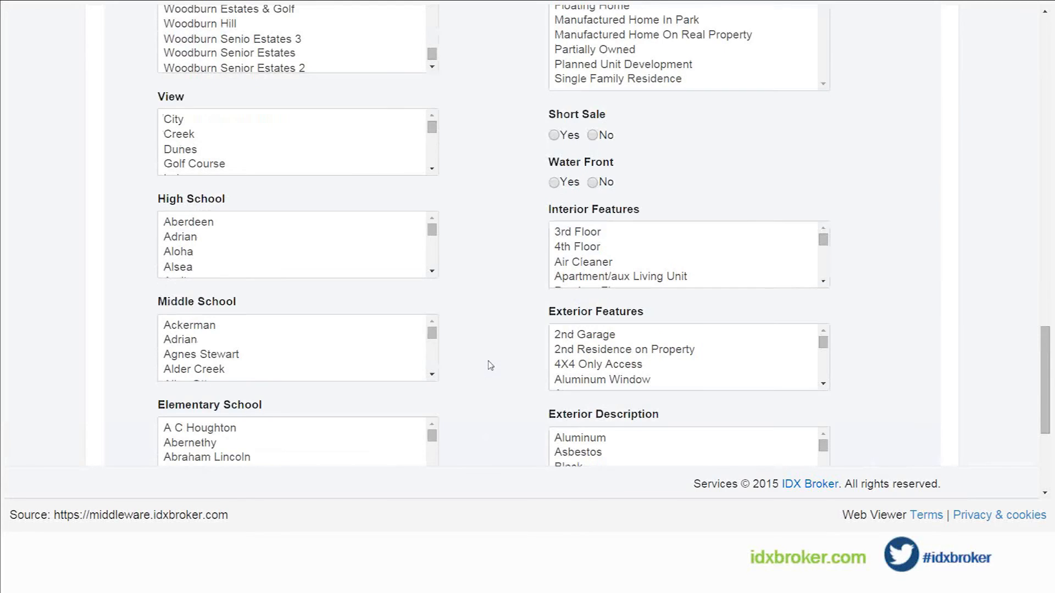
scroll(490, 365, "down", 2)
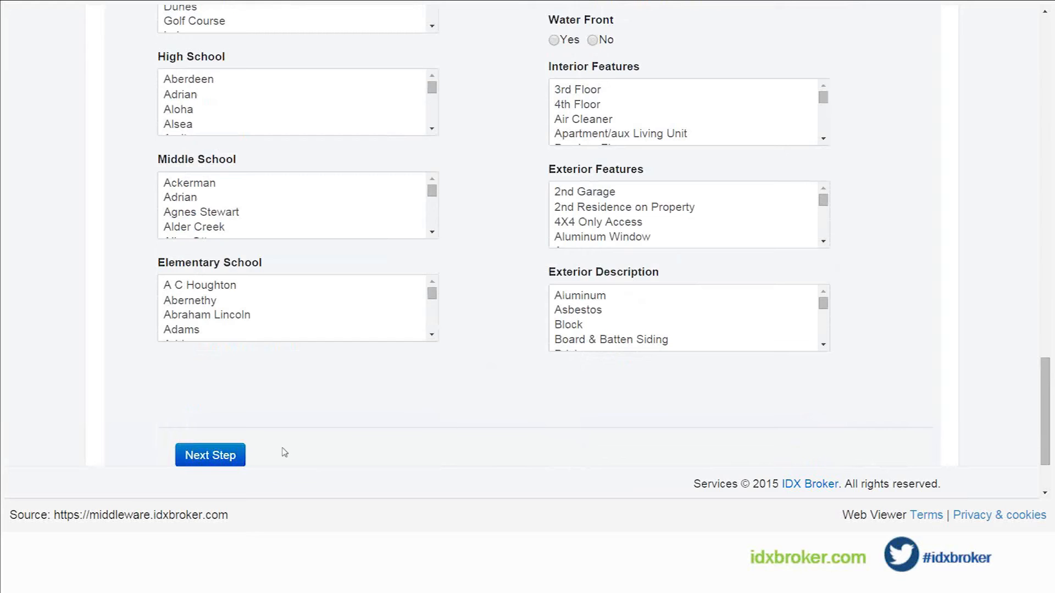
left_click(218, 460)
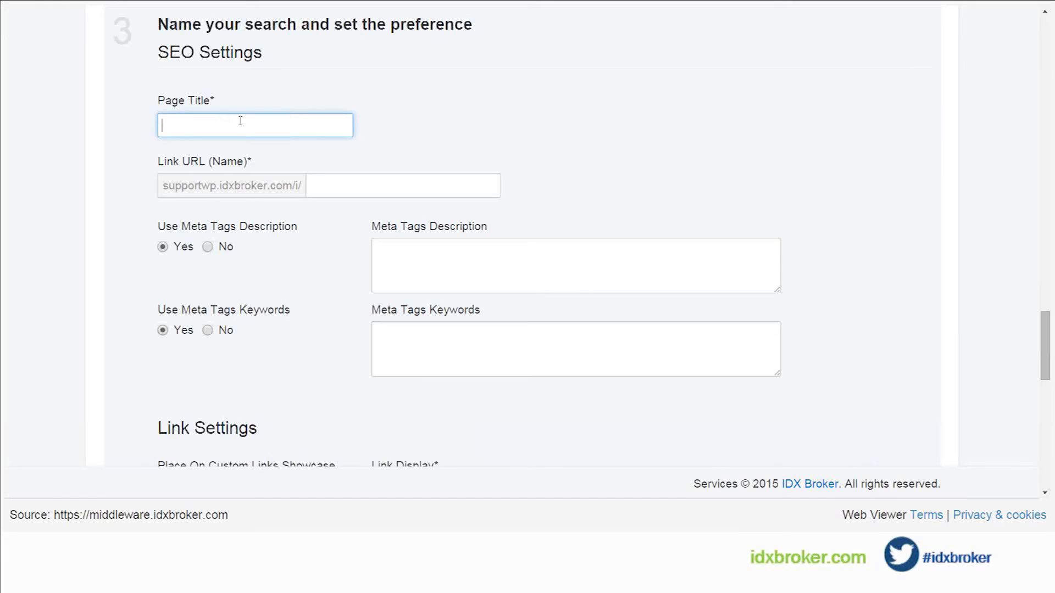
Step: Enter Wood as the saved link's page title, with wood as its link URL name
type("Wood")
key("Tab")
key("End")
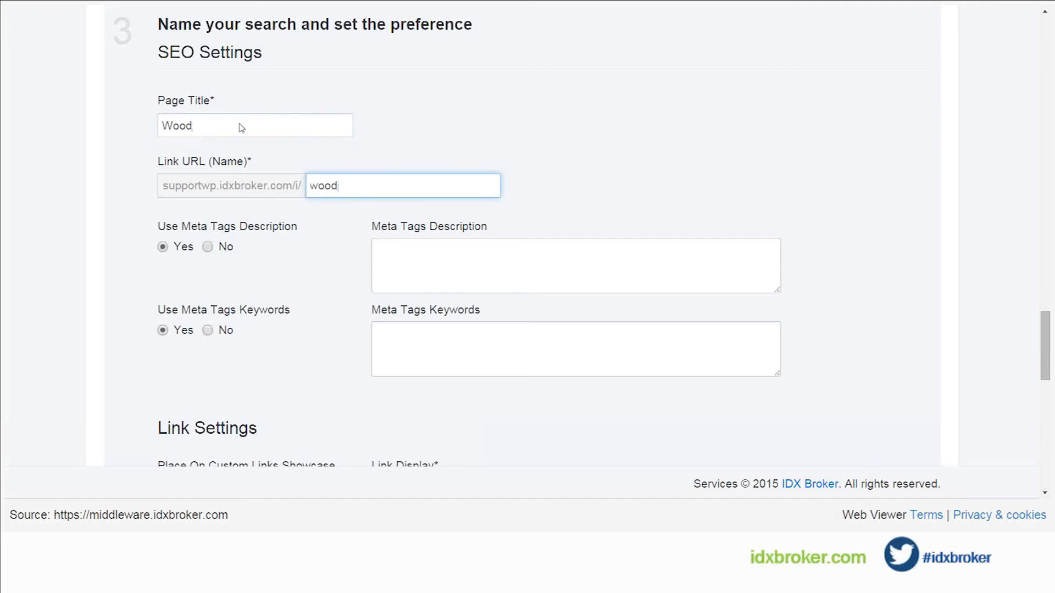
Step: Examine the saved link's meta tags description and keywords fields, and its link display and description settings
left_click(420, 265)
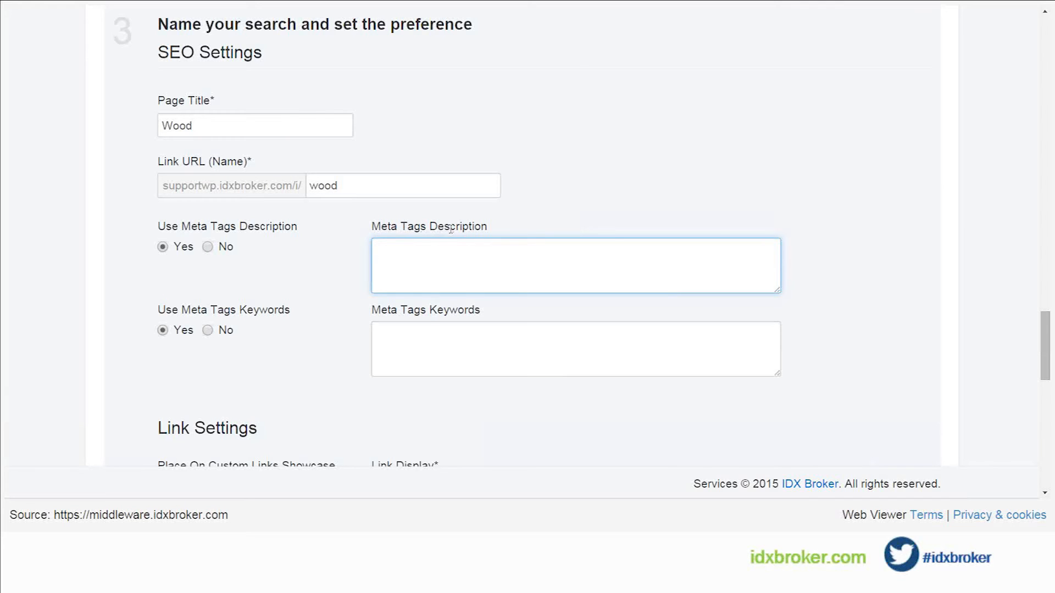
left_click(427, 333)
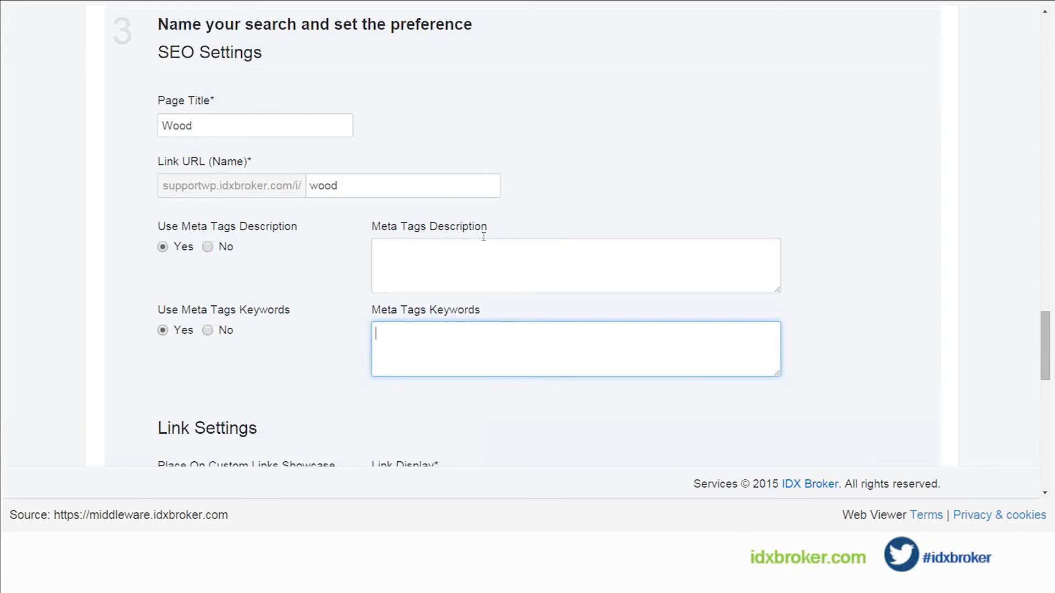
left_click(479, 257)
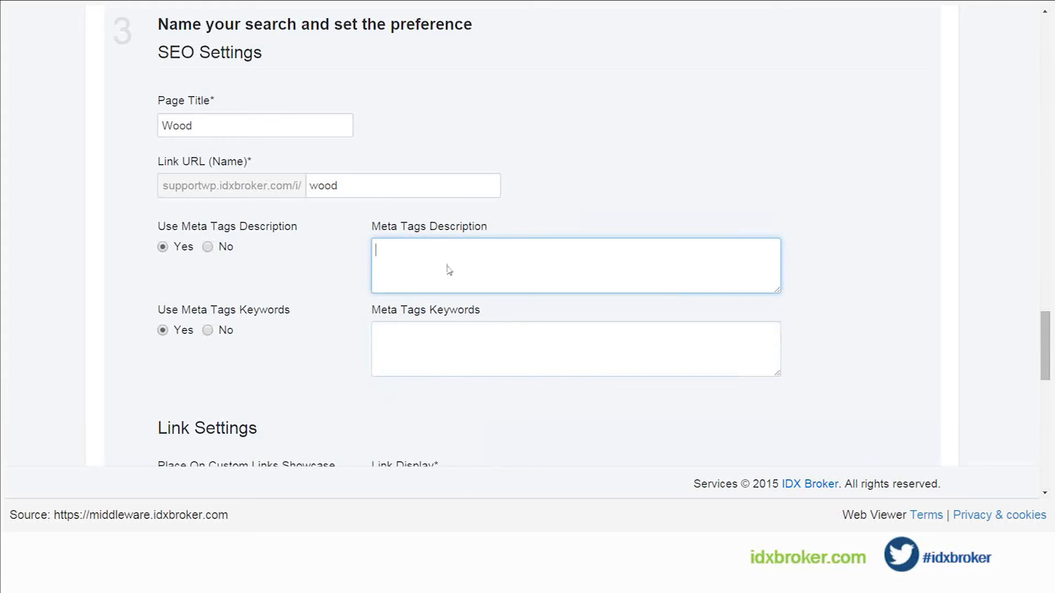
left_click(392, 343)
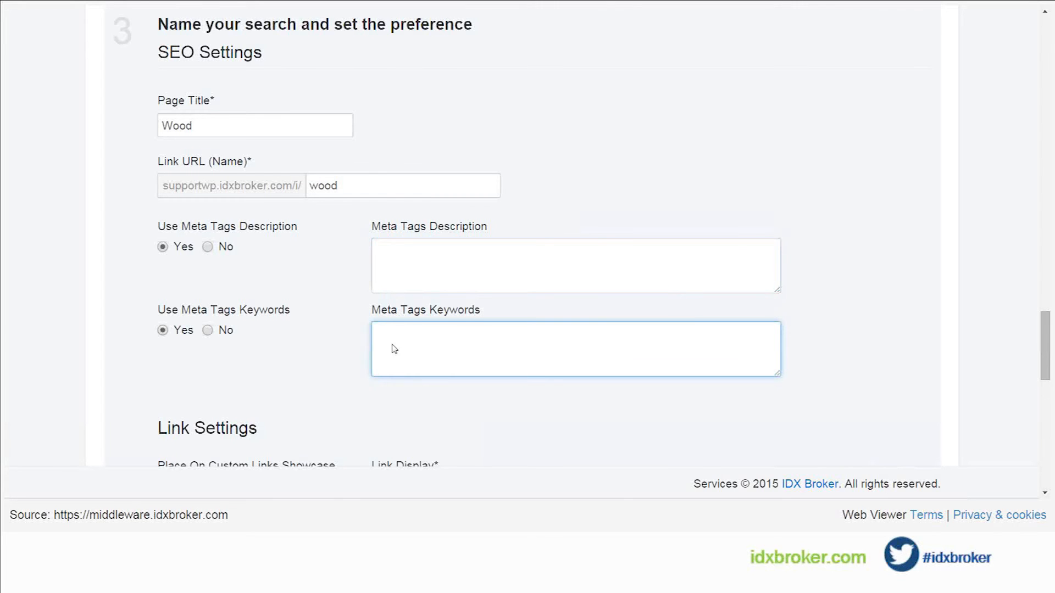
scroll(459, 348, "down", 1)
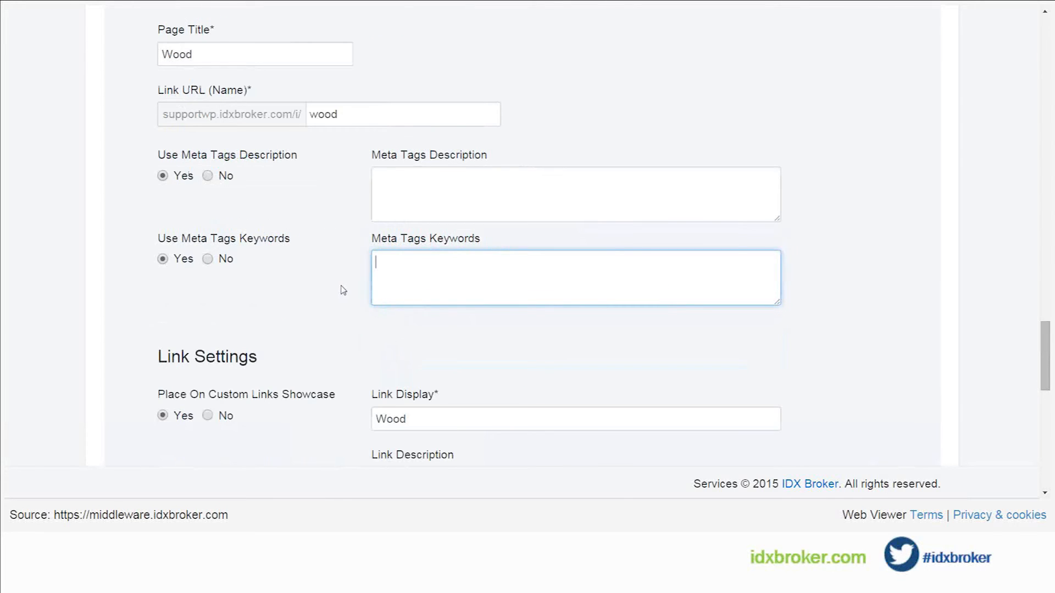
scroll(343, 292, "down", 2)
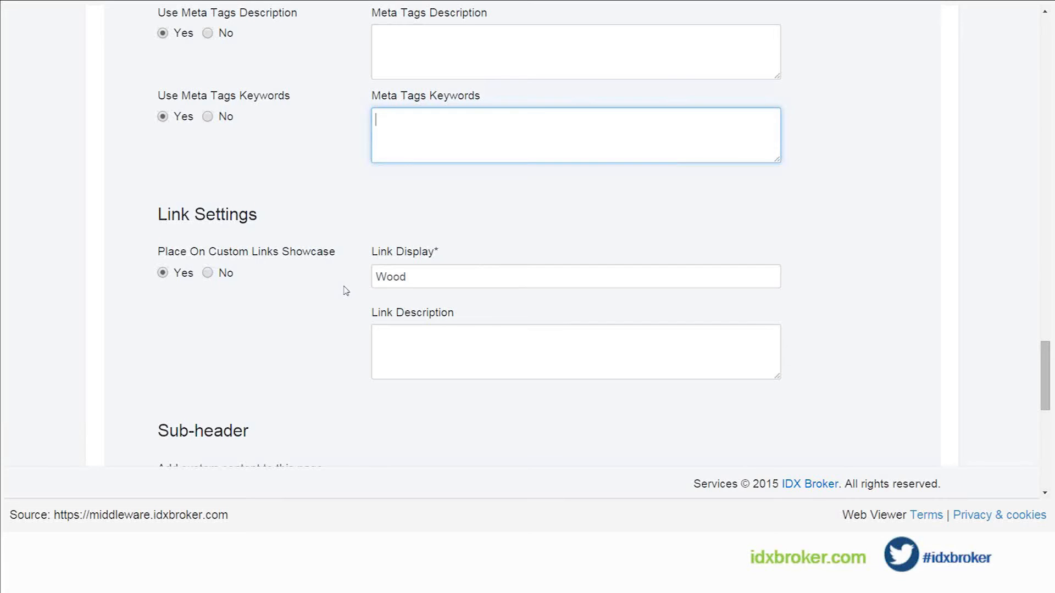
left_click(431, 280)
left_click(438, 333)
Step: Write "The woods is a great place to get lost." as the saved link page's custom sub-header content
scroll(438, 337, "down", 1)
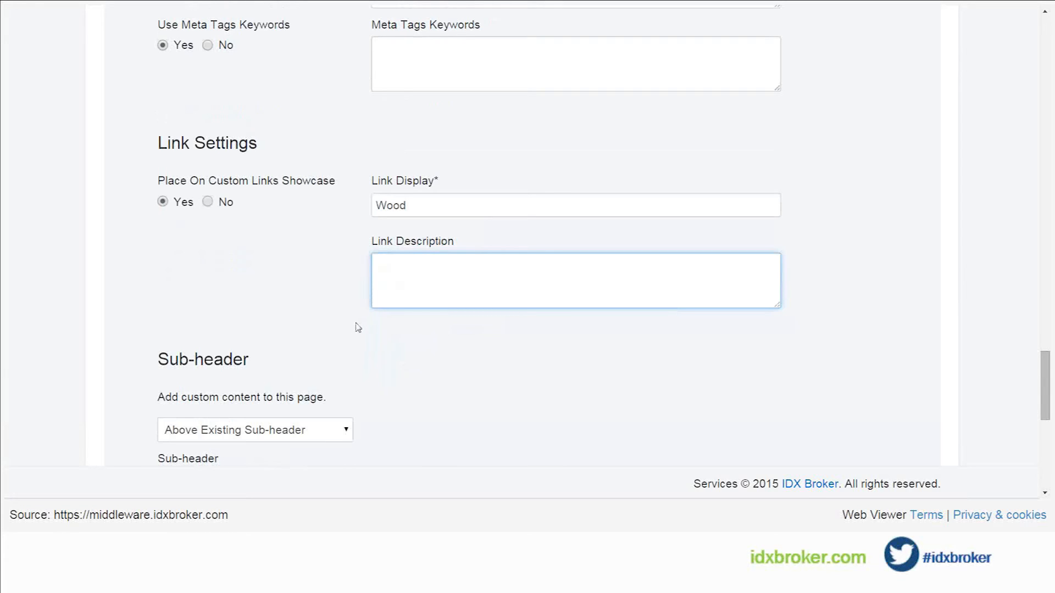
scroll(367, 327, "down", 1)
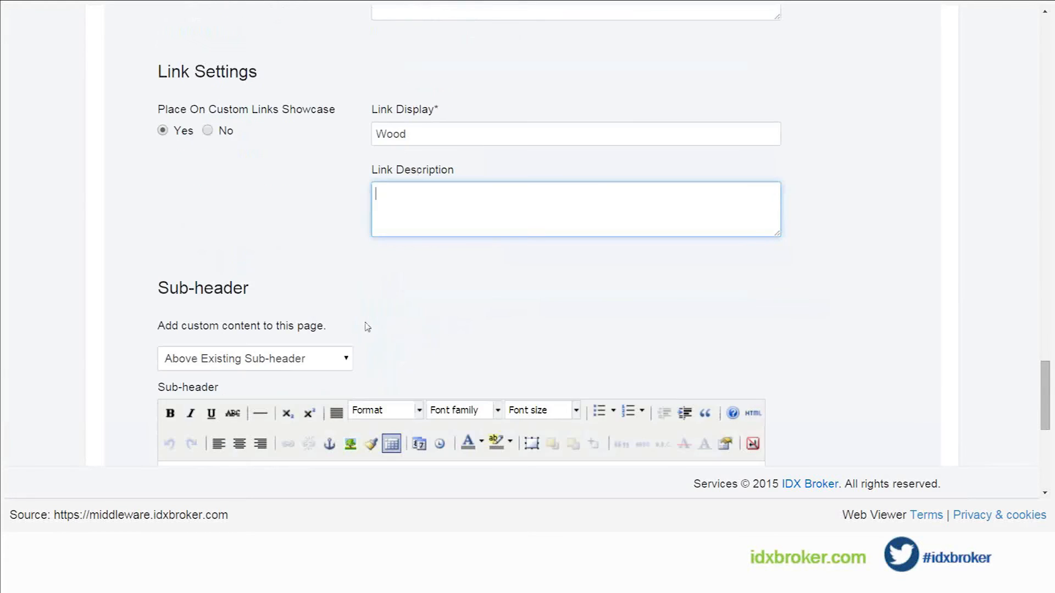
scroll(366, 327, "down", 1)
scroll(367, 327, "down", 1)
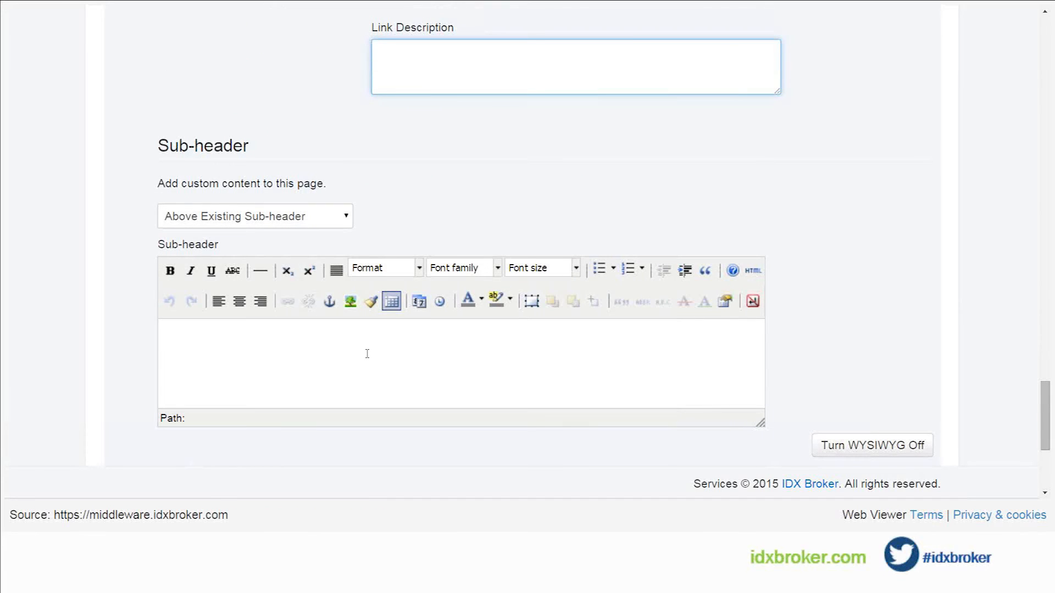
left_click(367, 354)
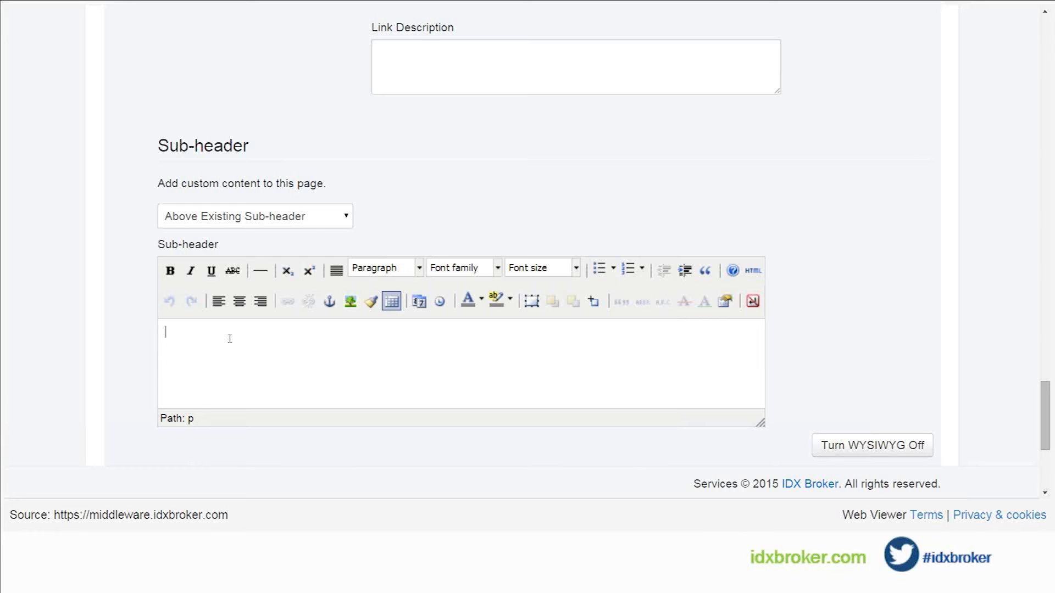
type("The woods")
type("is a great place to get lost.")
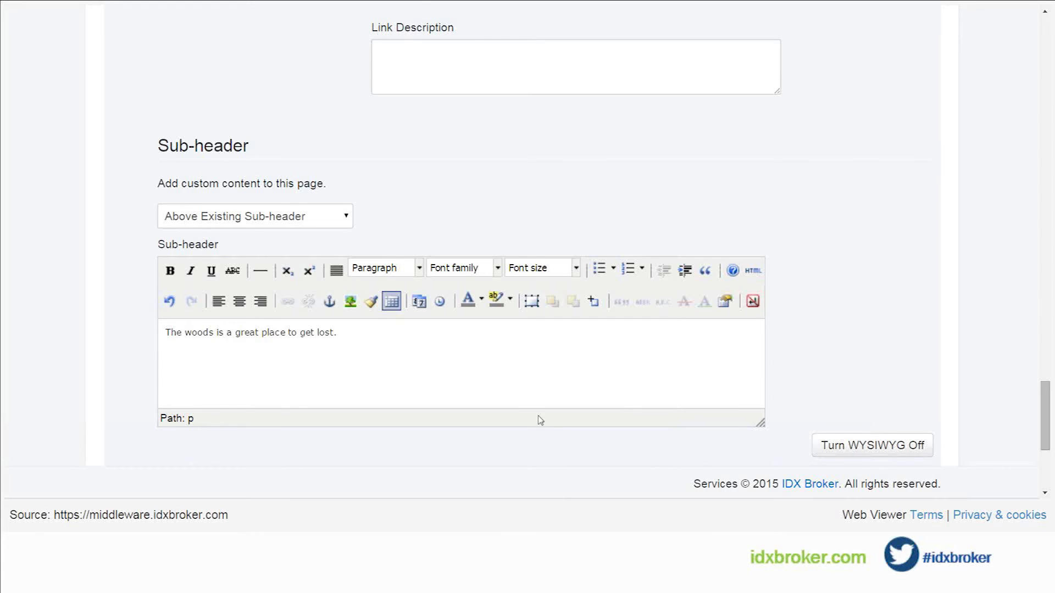
Step: Save the link without assigning an agent and go to the list for managing saved links
scroll(541, 420, "down", 3)
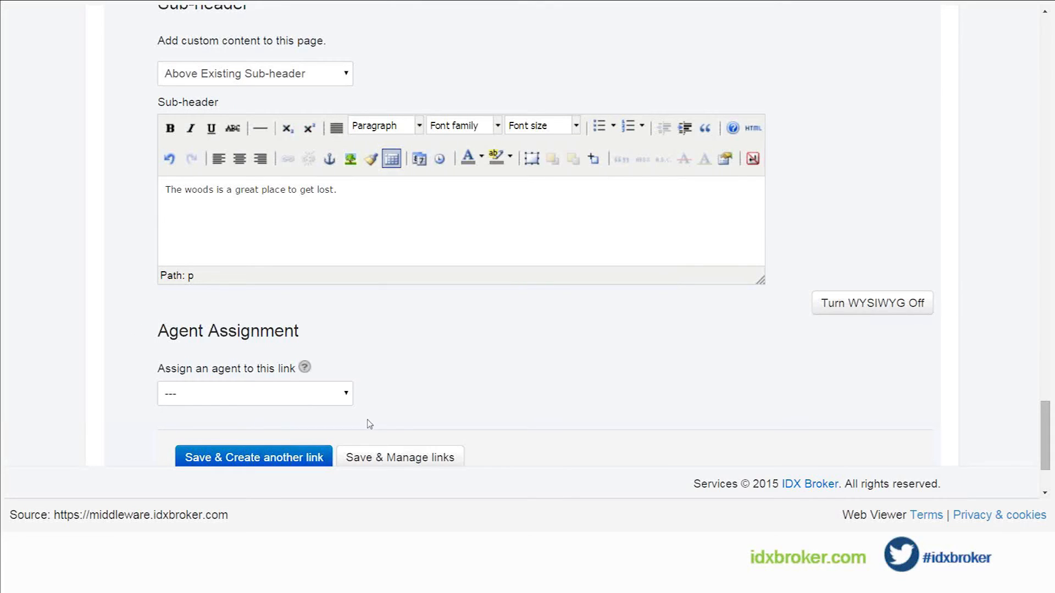
scroll(398, 425, "down", 1)
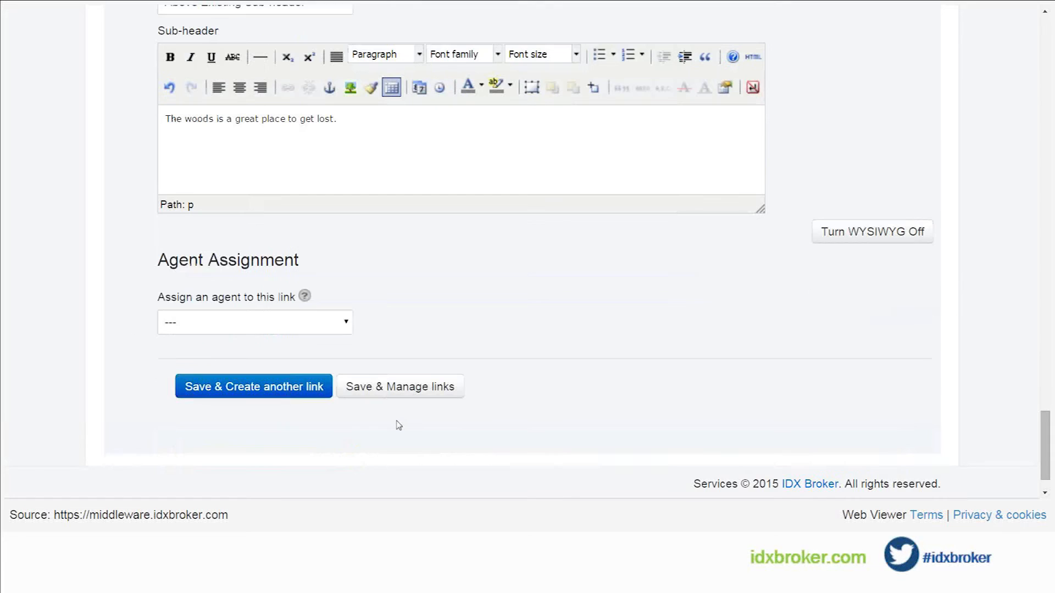
left_click(406, 387)
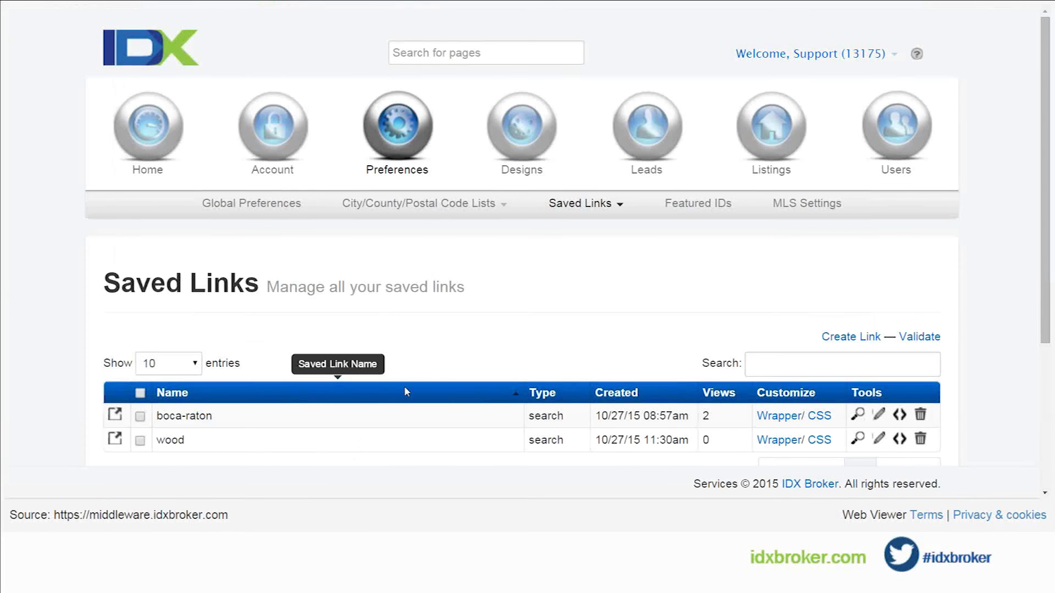
Step: Preview the wood saved link and check the custom sub-header text on its results page
scroll(429, 373, "down", 1)
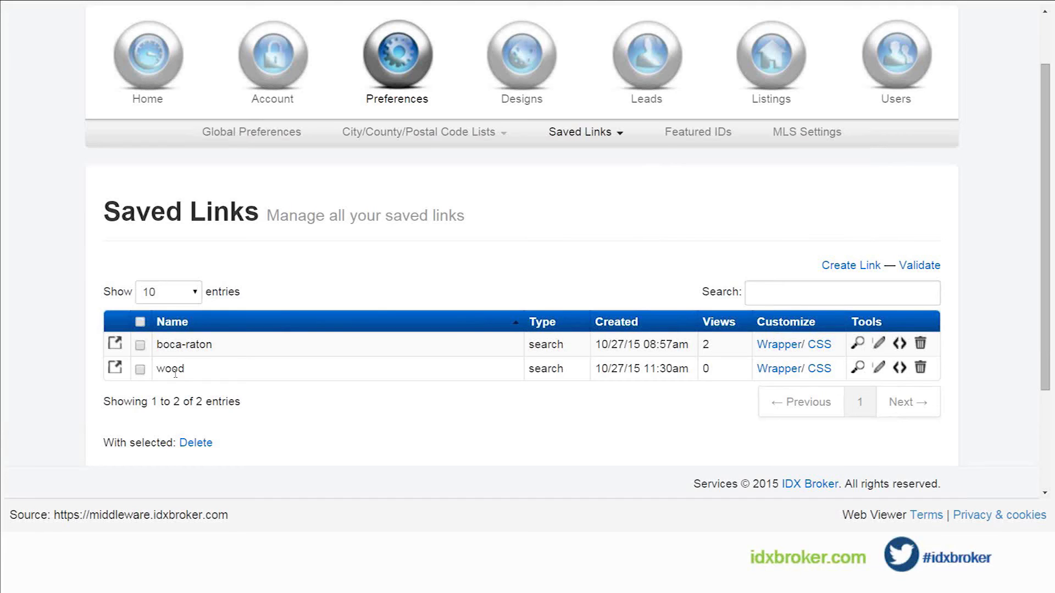
left_click(860, 368)
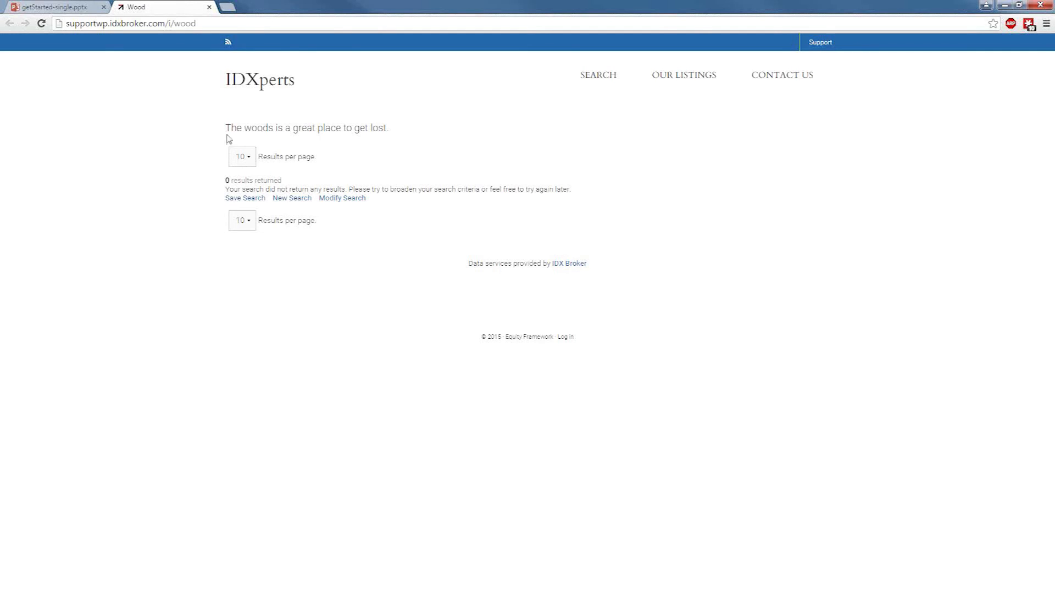
triple_click(264, 132)
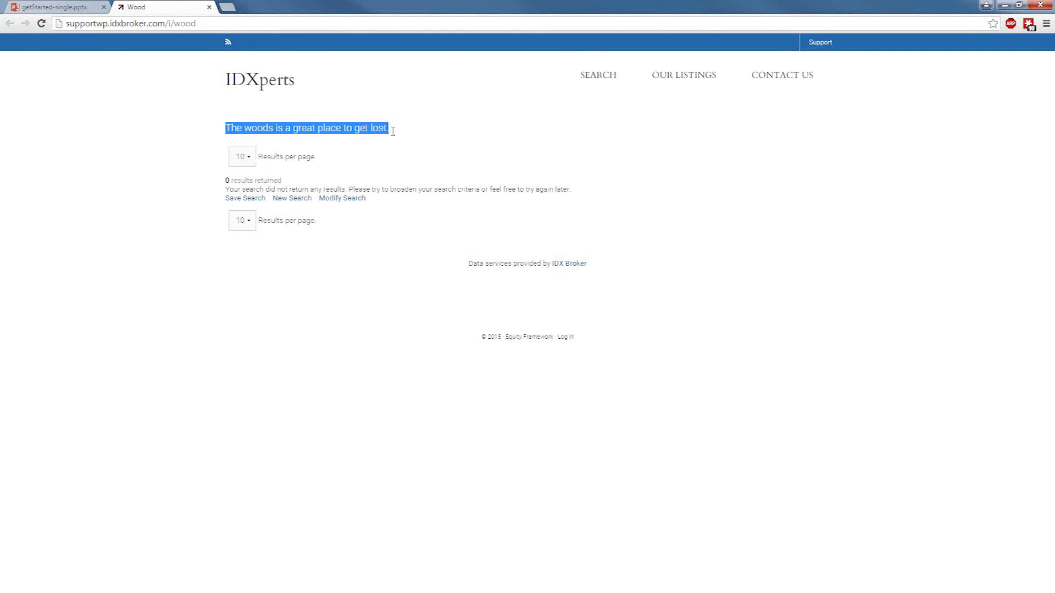
left_click(405, 160)
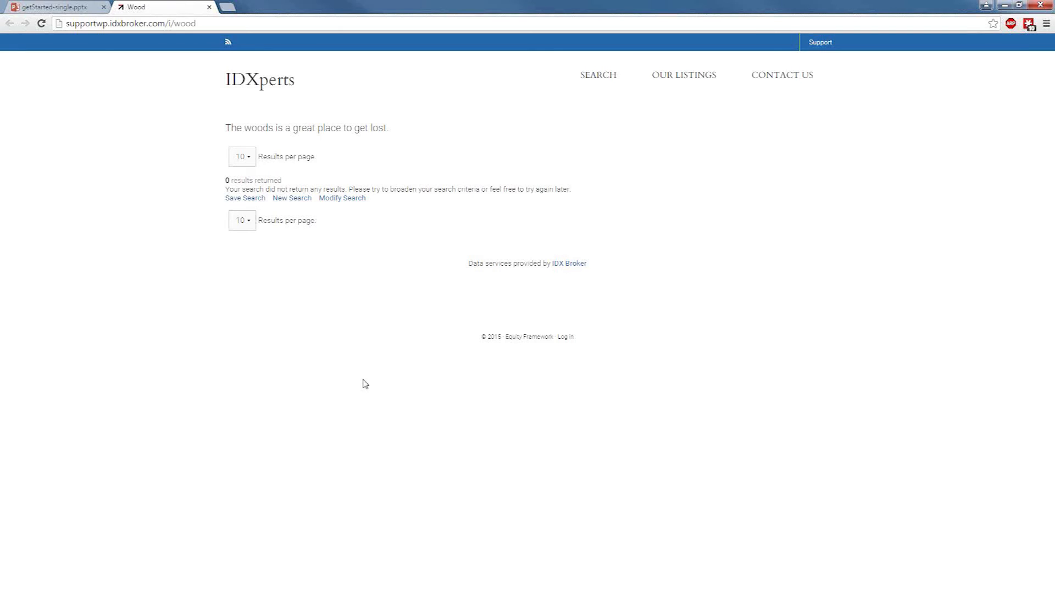
Step: Switch back to the getStarted-single presentation in PowerPoint Online and resume its slide show
left_click(82, 7)
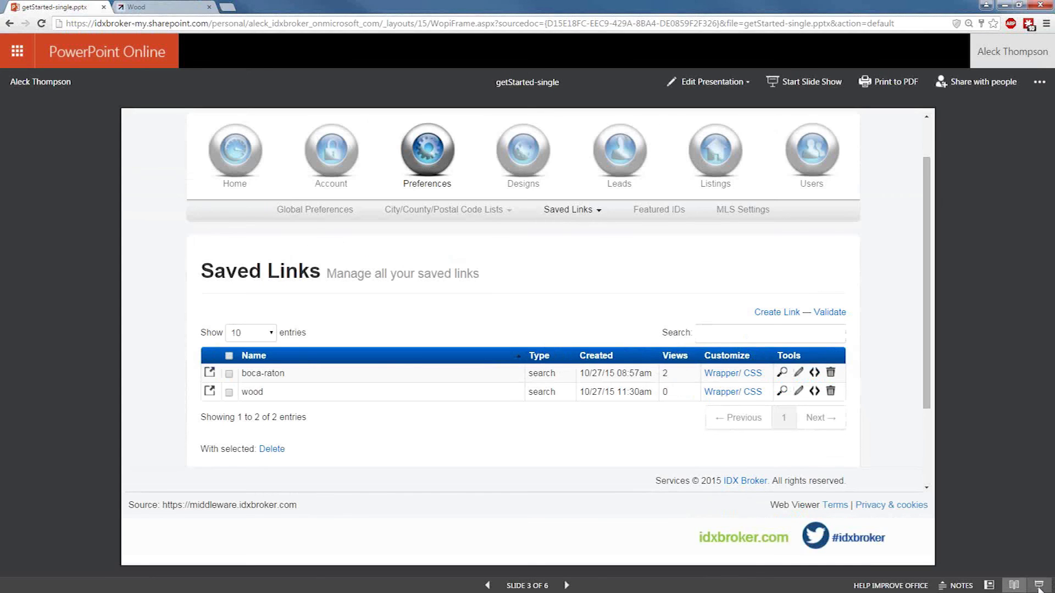
left_click(1038, 586)
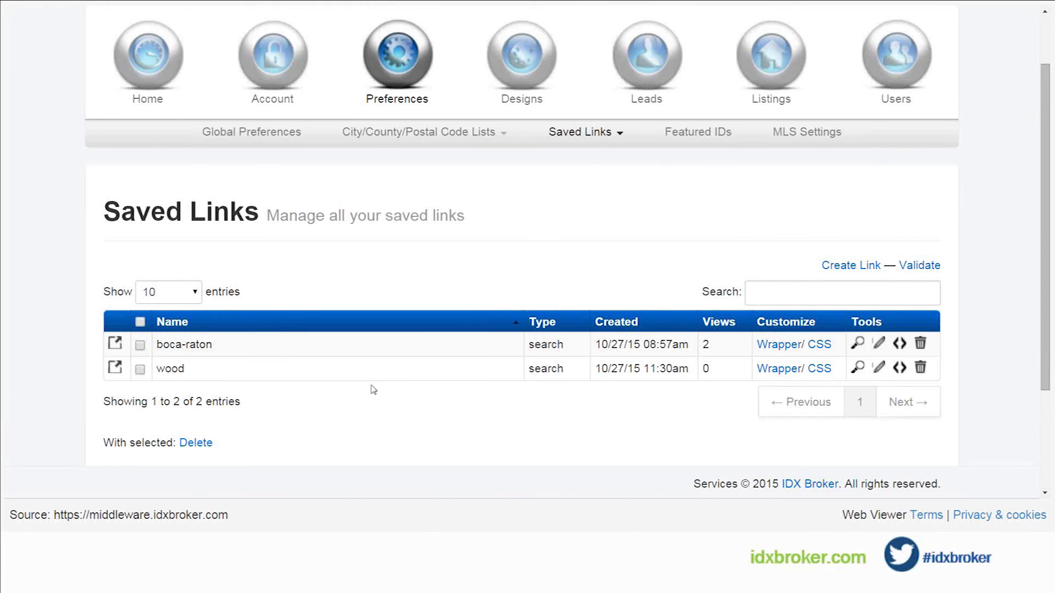
scroll(373, 389, "down", 1)
left_click_drag(259, 332, 89, 311)
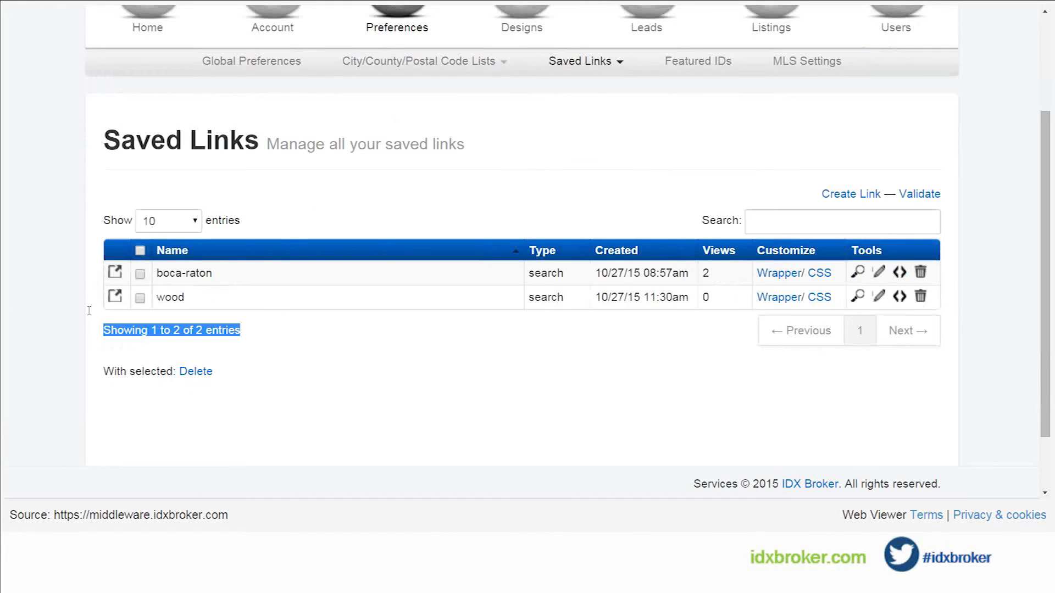
left_click(89, 311)
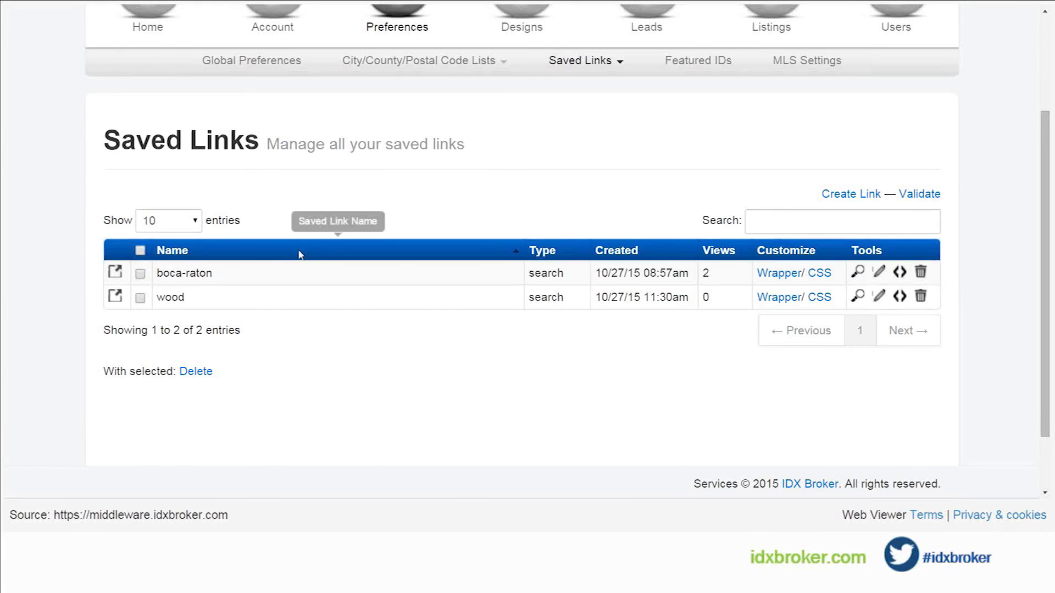
scroll(423, 273, "up", 3)
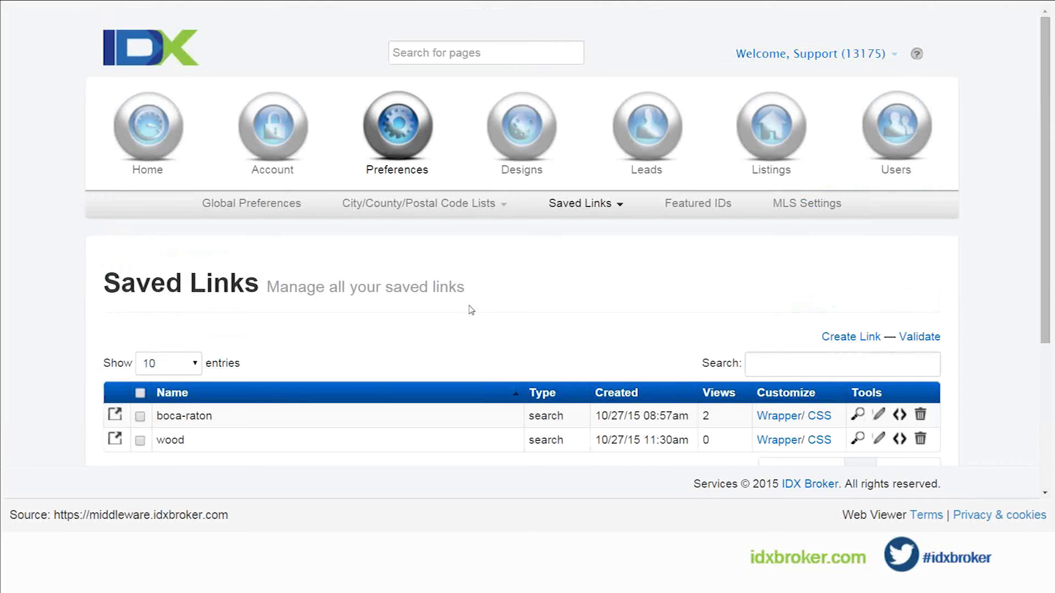
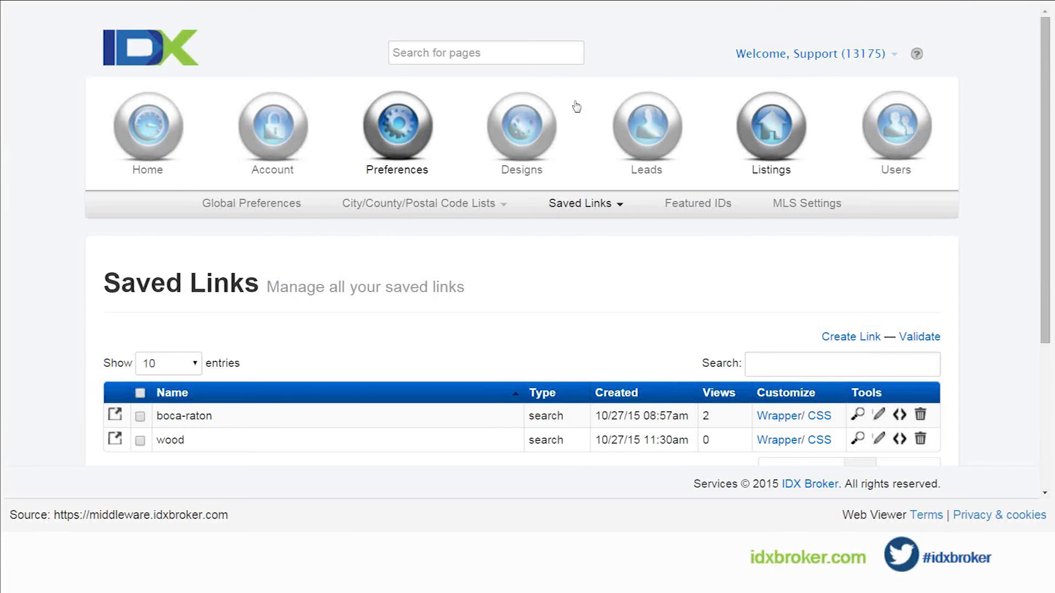
Step: Open the form for creating a supplemental listing
left_click(773, 142)
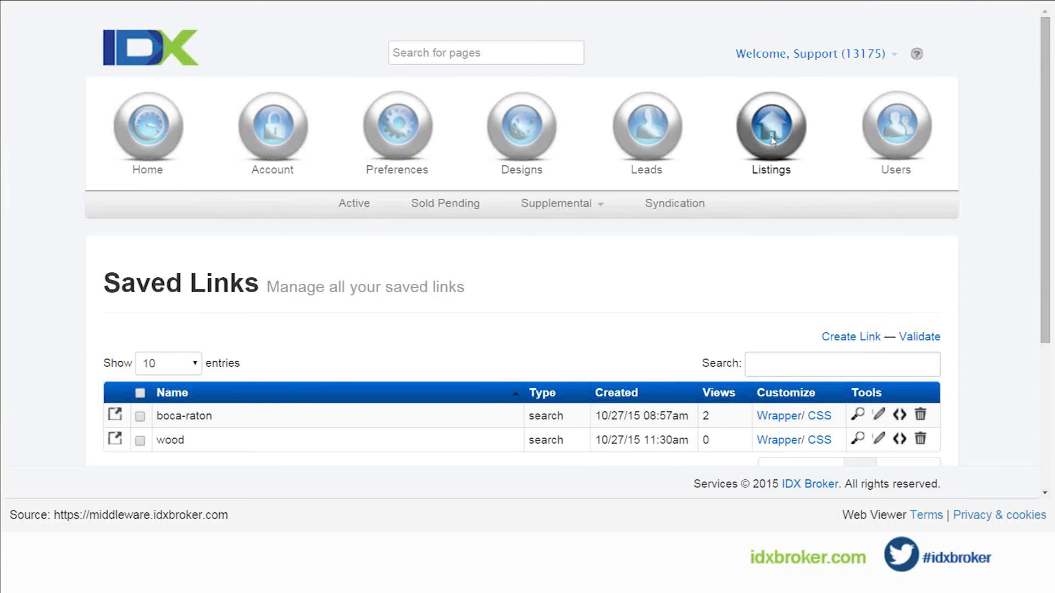
left_click(570, 211)
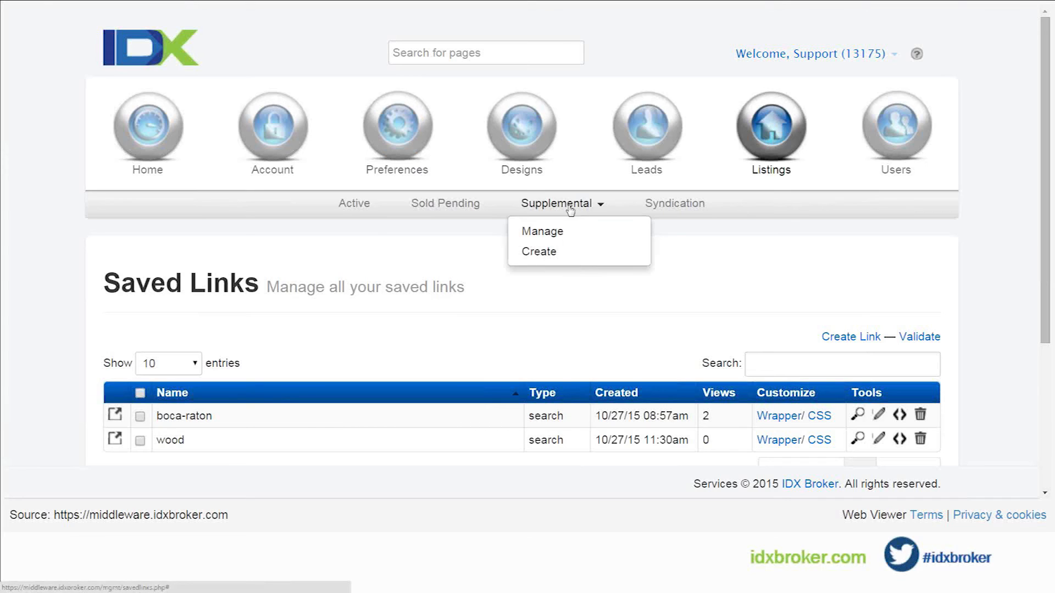
left_click(541, 252)
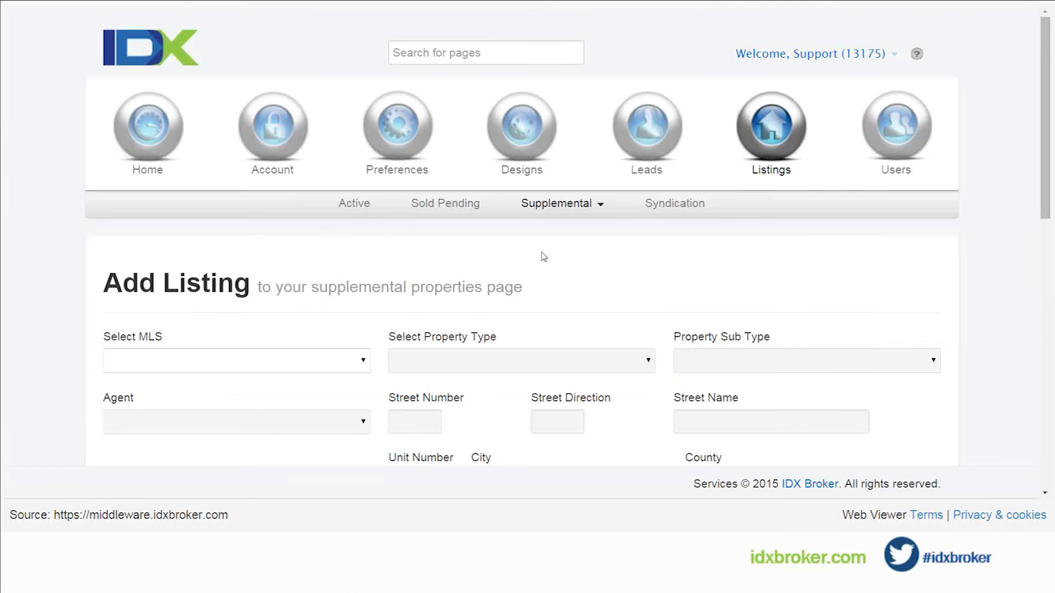
Step: Set the new listing's MLS to Regional Multiple Listing Service (RMLS)
scroll(364, 295, "down", 1)
left_click(361, 295)
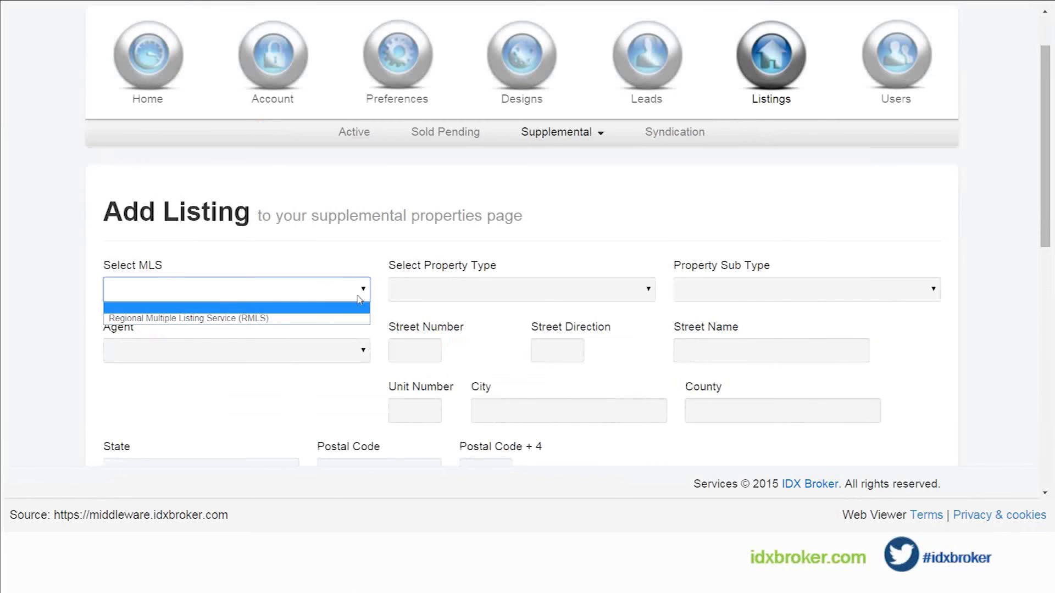
left_click(219, 299)
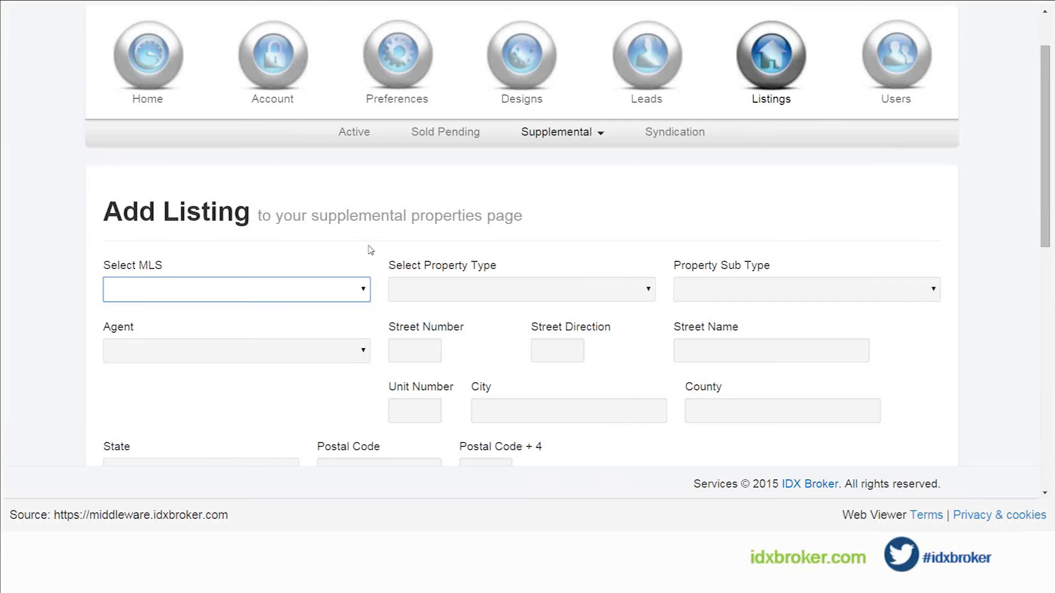
left_click(557, 132)
left_click(553, 187)
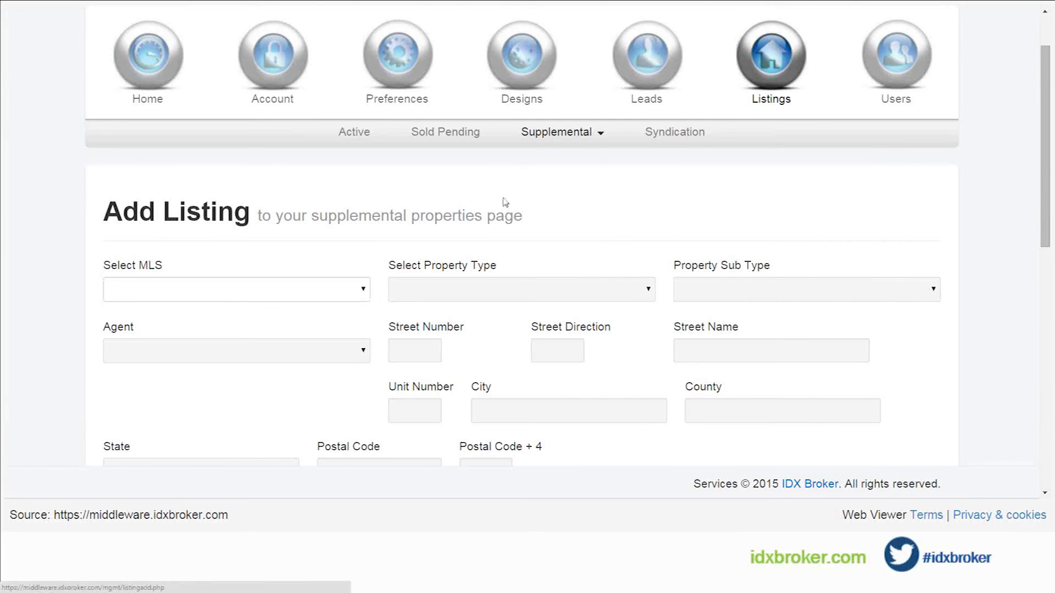
left_click(347, 288)
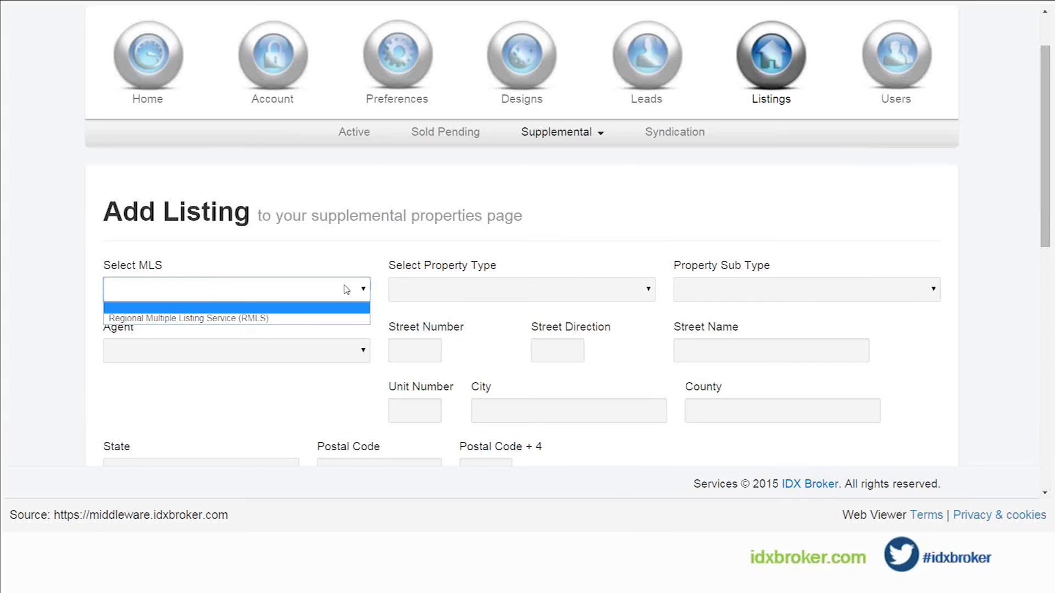
left_click(307, 318)
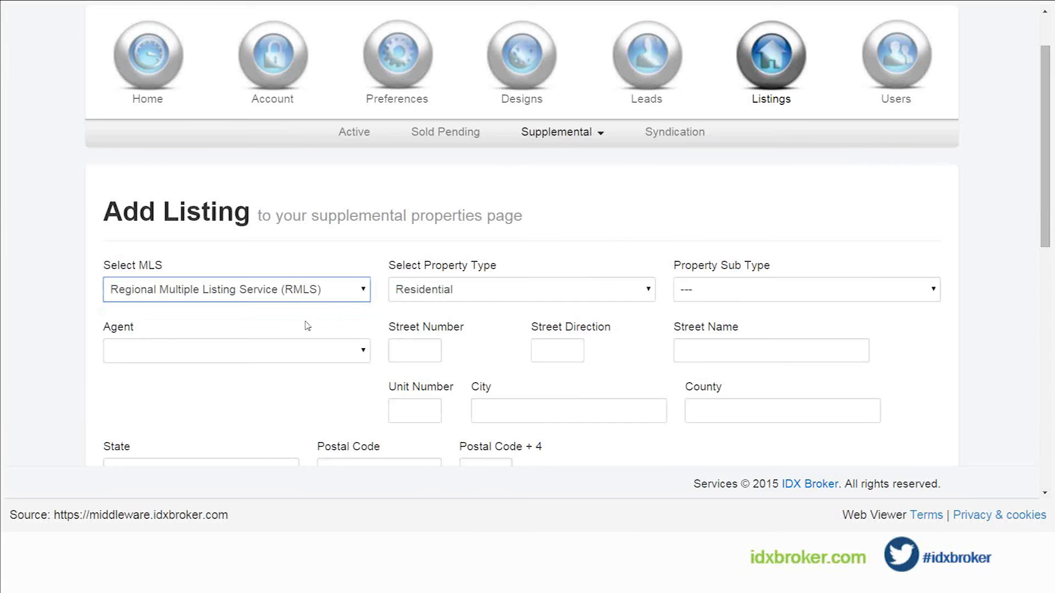
Step: Set the listing's property sub type to Attached
scroll(306, 332, "down", 1)
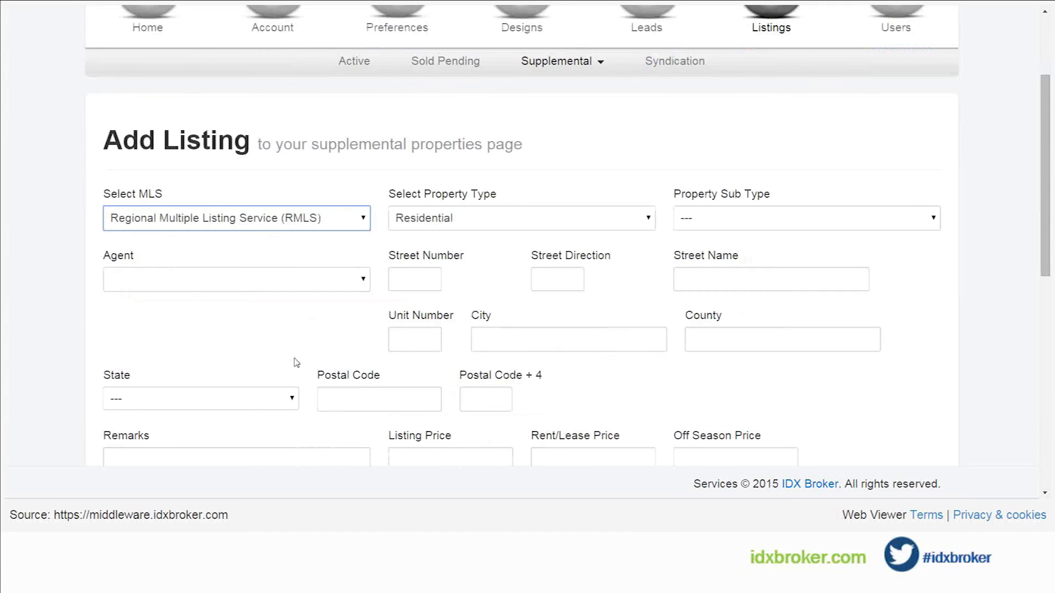
scroll(309, 354, "down", 1)
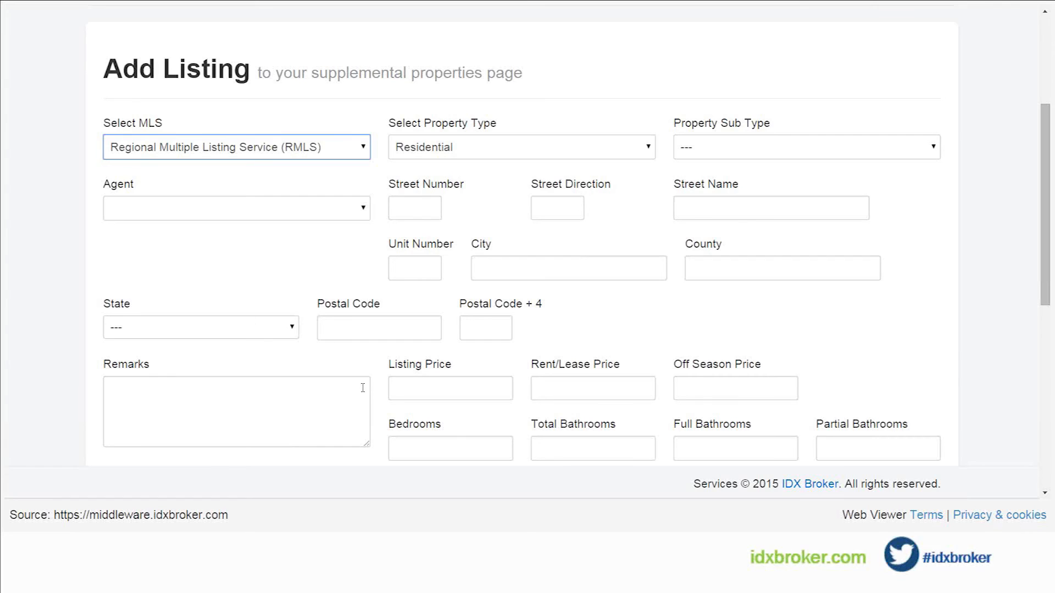
left_click(694, 148)
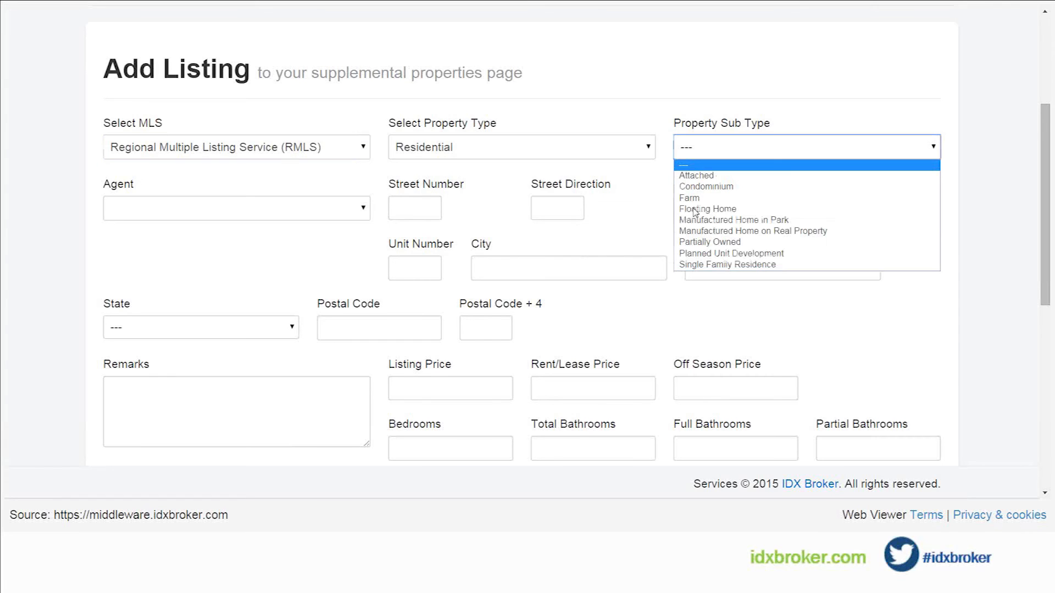
left_click(721, 176)
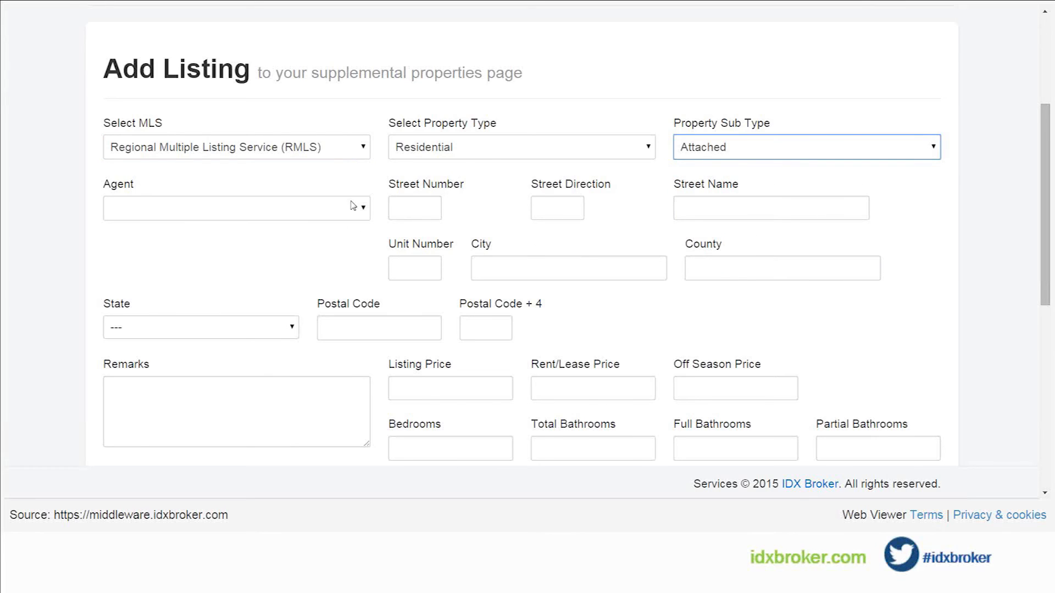
Step: Enter the property's street number and street name, leaving the street direction and unit number blank
key("Tab")
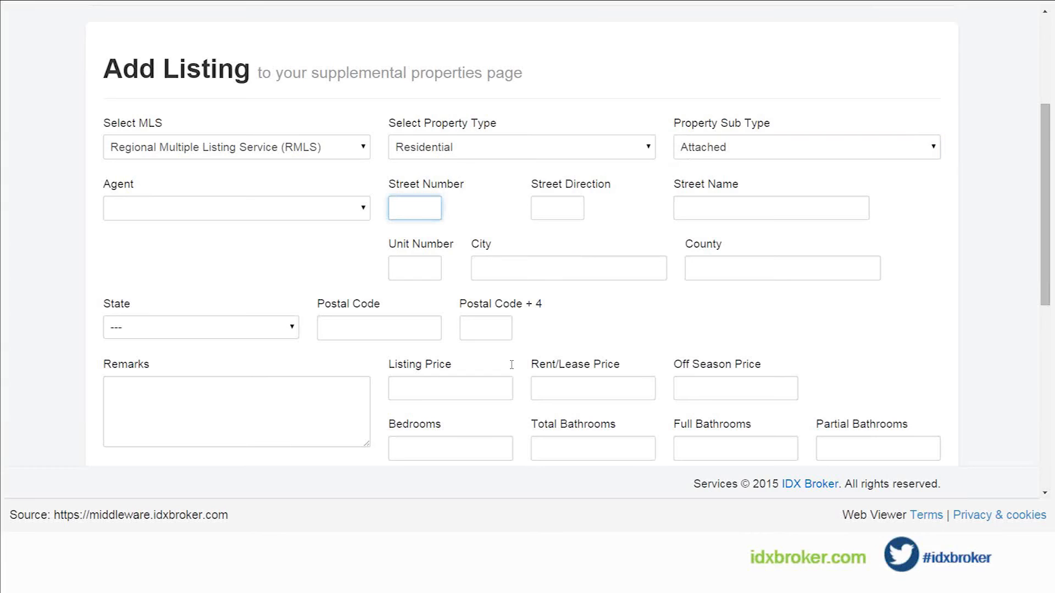
type("123")
key("Tab")
key("Tab")
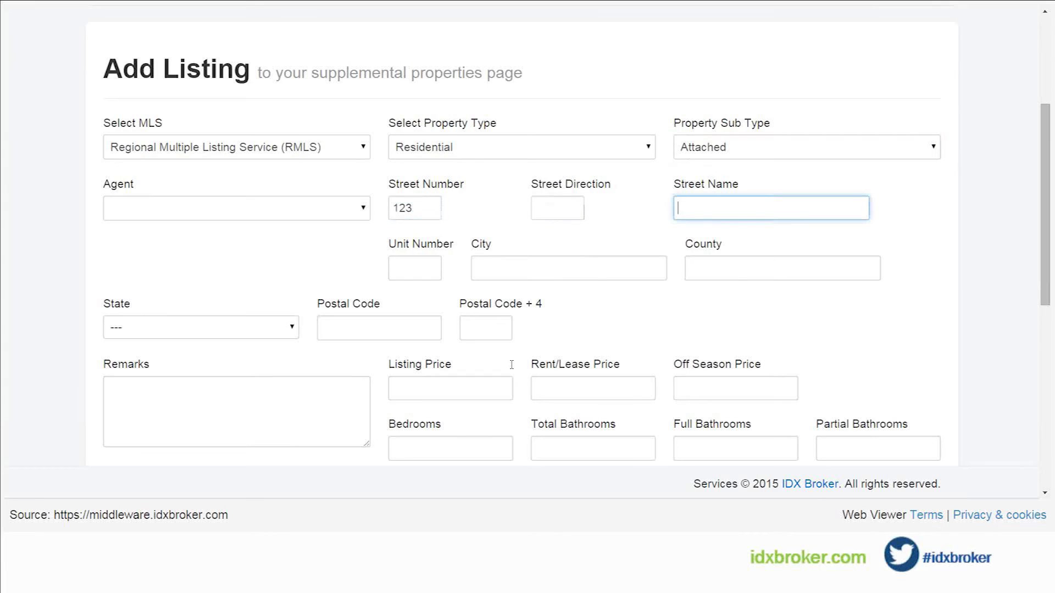
type("Hyjinx Rd")
key("Tab")
key("Tab")
type("G")
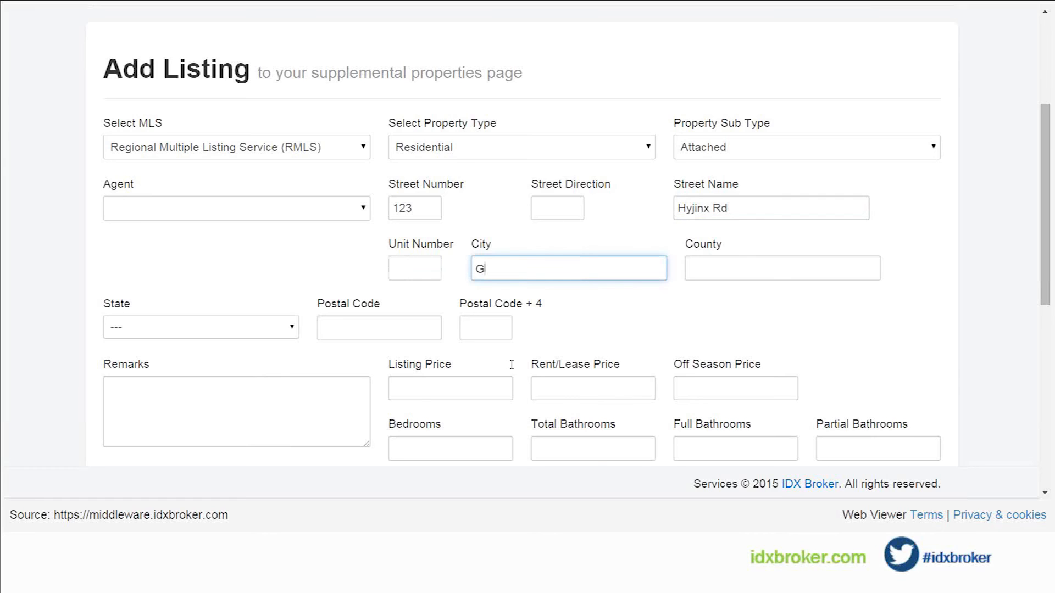
type("umper")
key("Tab")
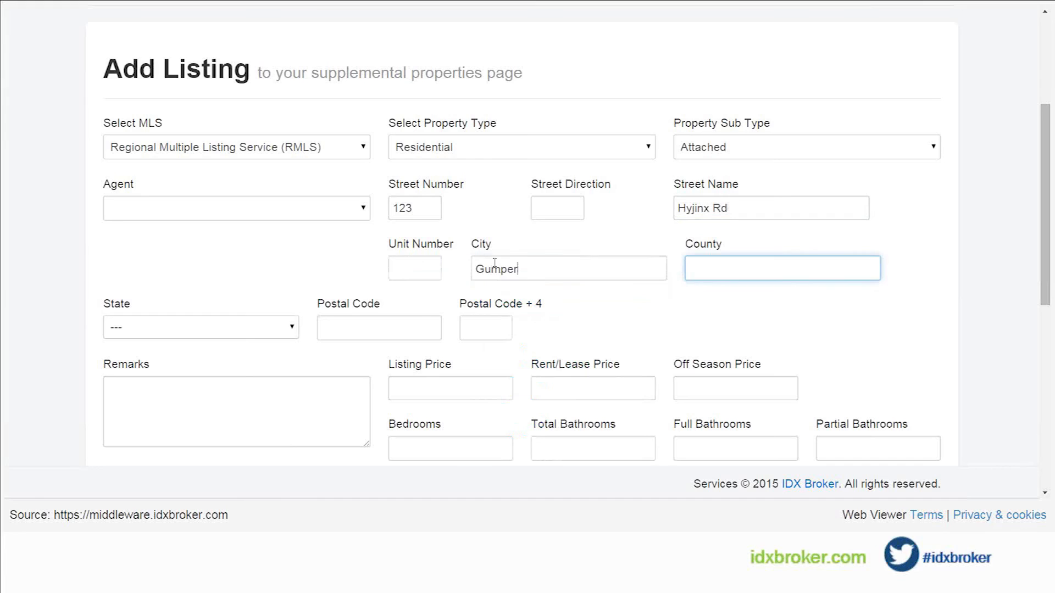
Step: Set the listing's city to George by choosing it from the suggested cities
double_click(476, 269)
type("g")
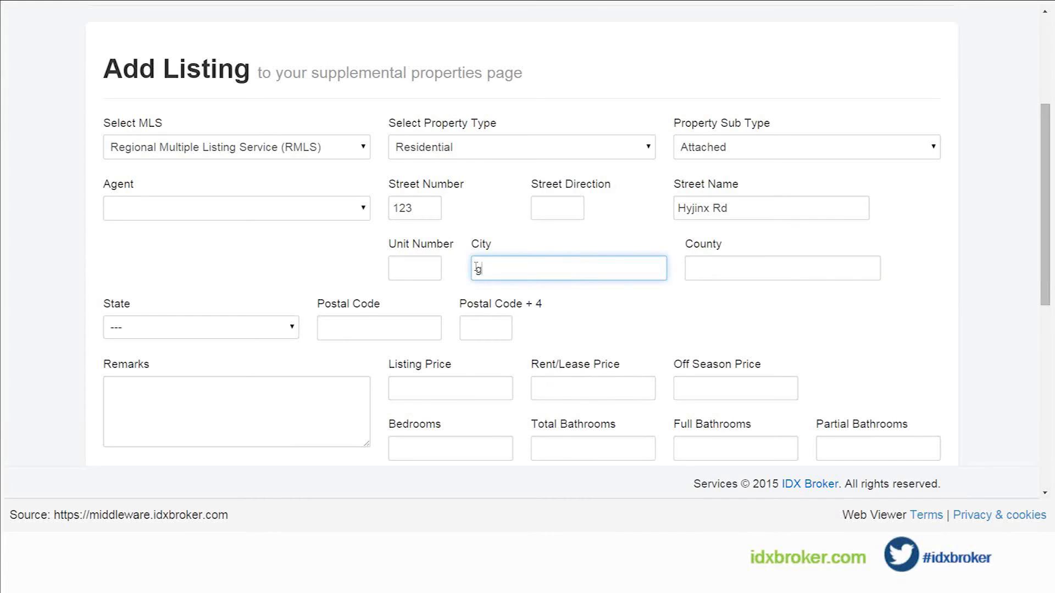
type("r")
type("eo")
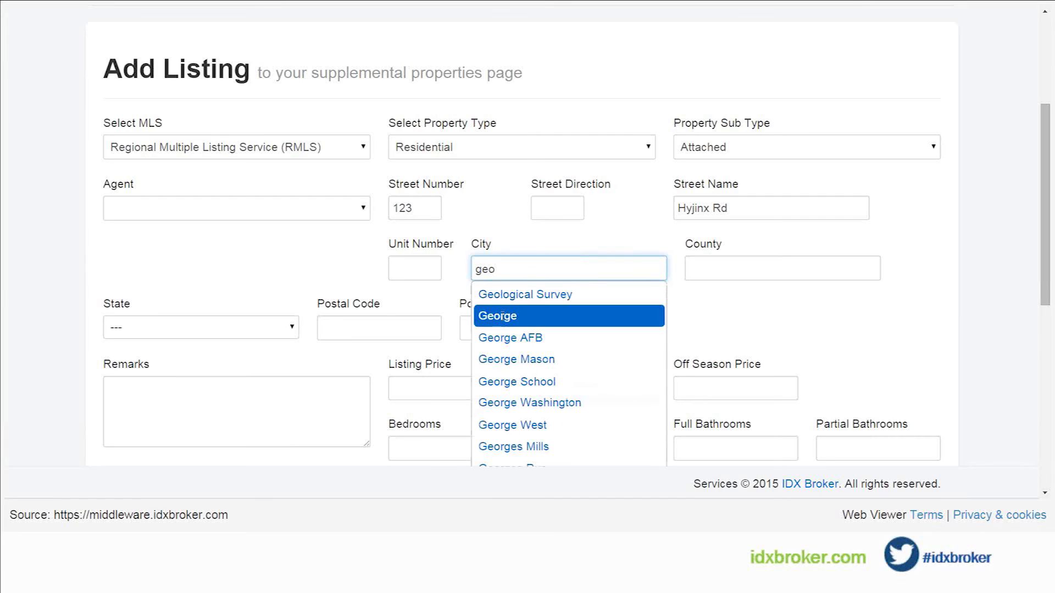
left_click(502, 317)
Step: Write "This is a fine property for first time home buyers." as the listing's remarks
scroll(690, 310, "down", 3)
left_click(303, 258)
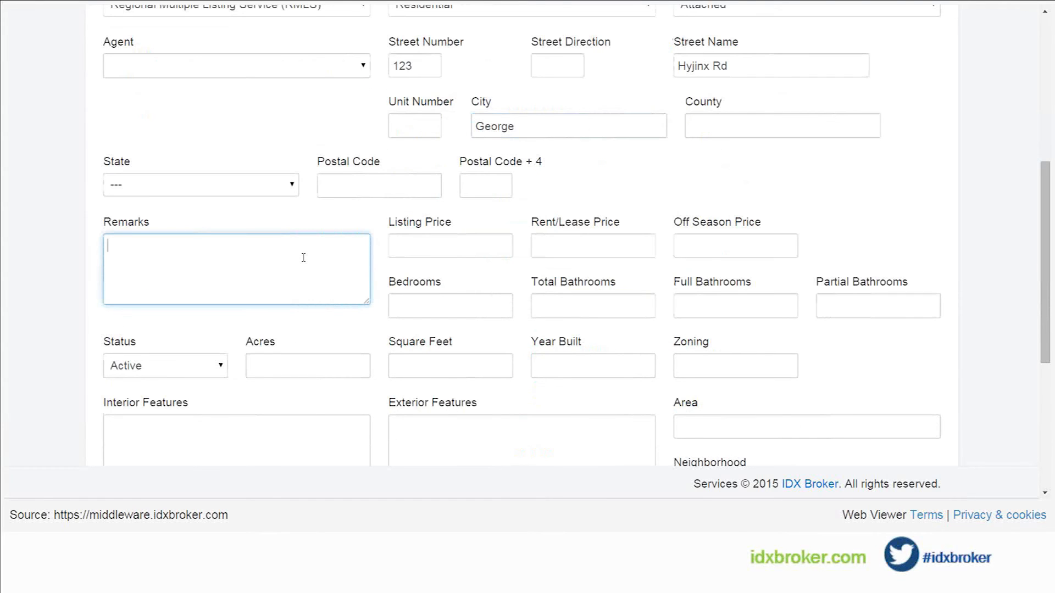
type("This is a fine proper")
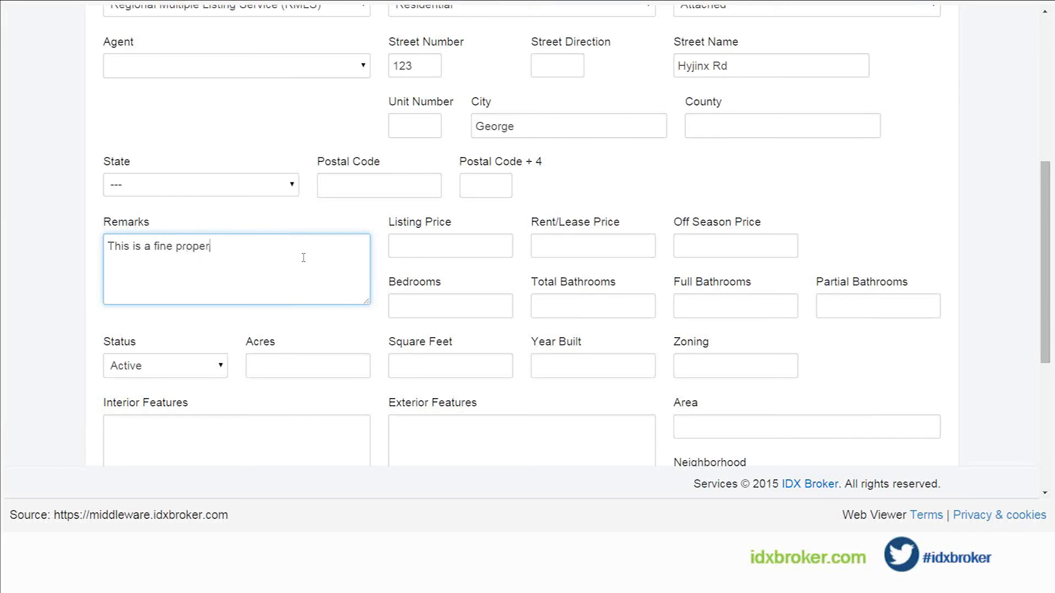
type("ty for first time home buy")
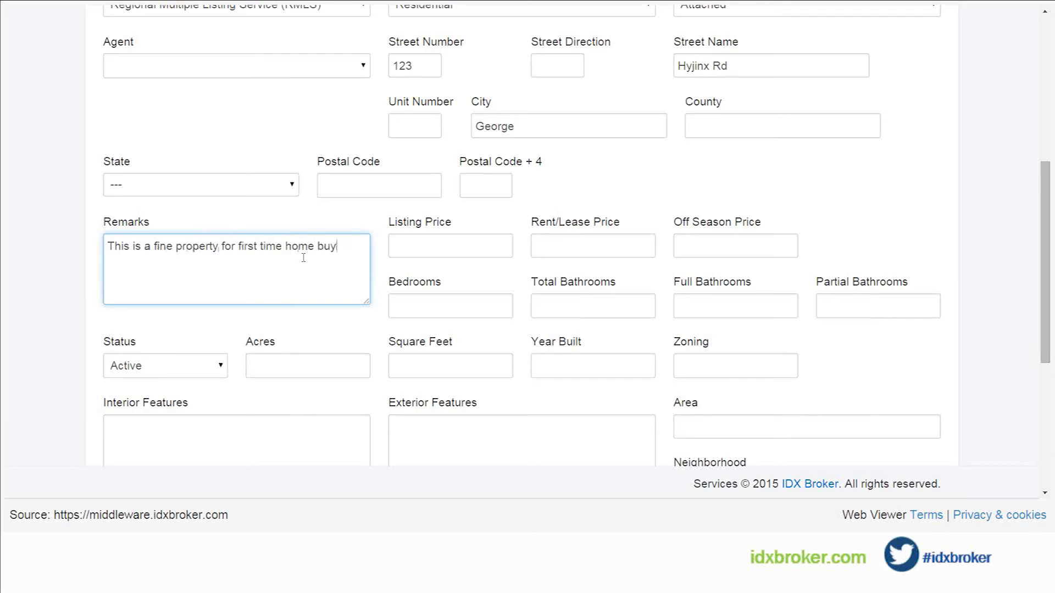
type("ers.")
Step: Set the listing price to 540000
left_click(464, 245)
type("540000")
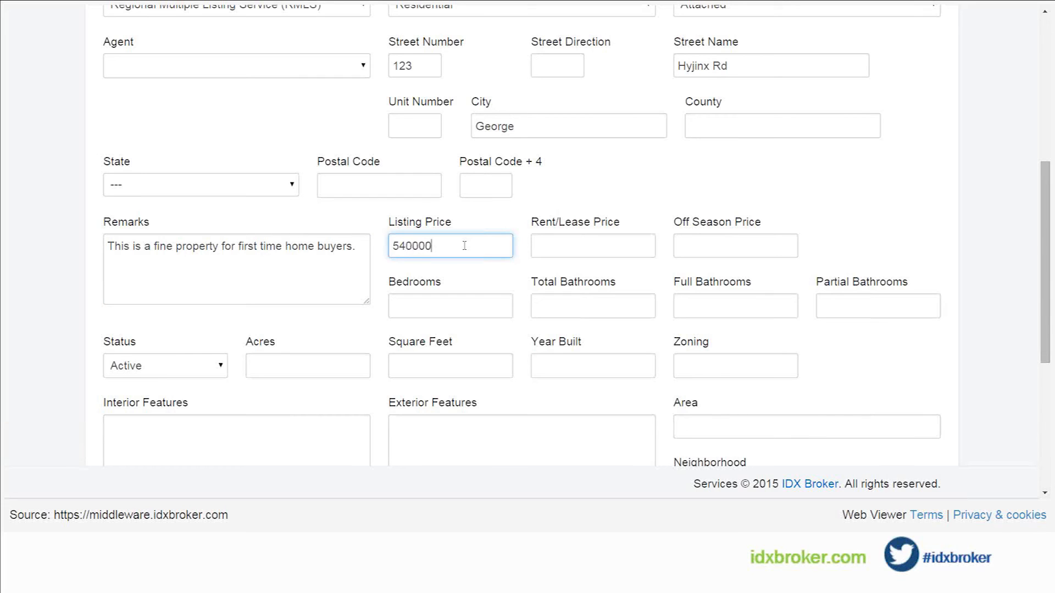
key("Tab")
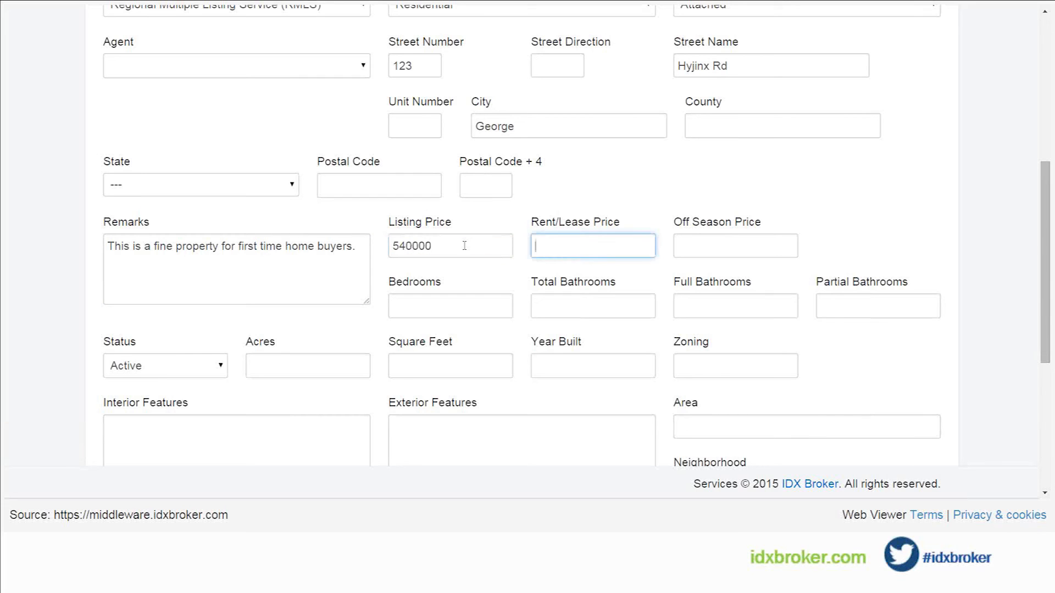
left_click(516, 275)
Step: Set the listing's status to Sold and add the property to the supplemental listings
scroll(451, 307, "down", 1)
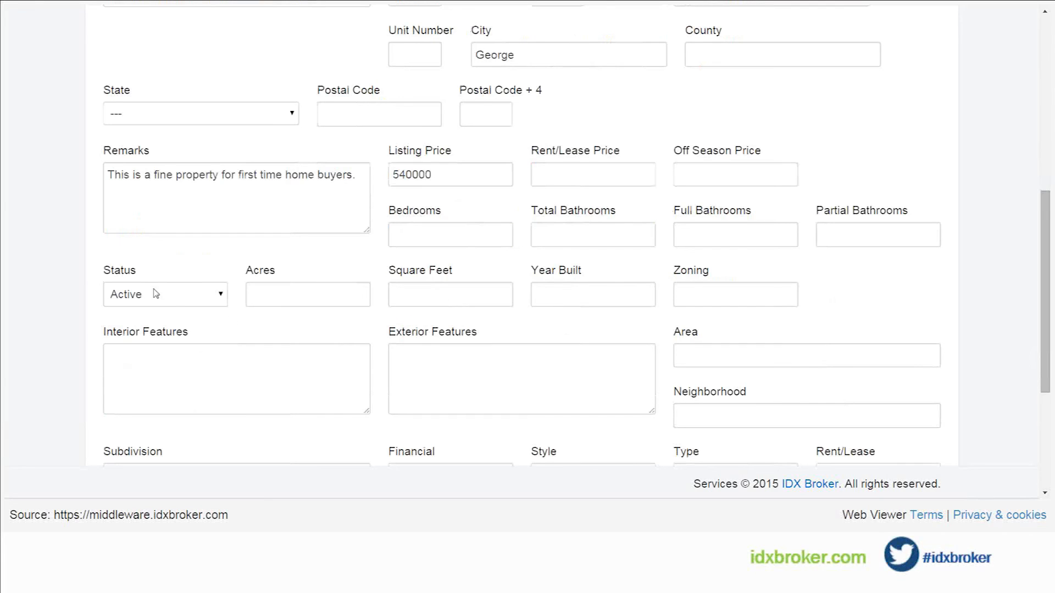
left_click(170, 296)
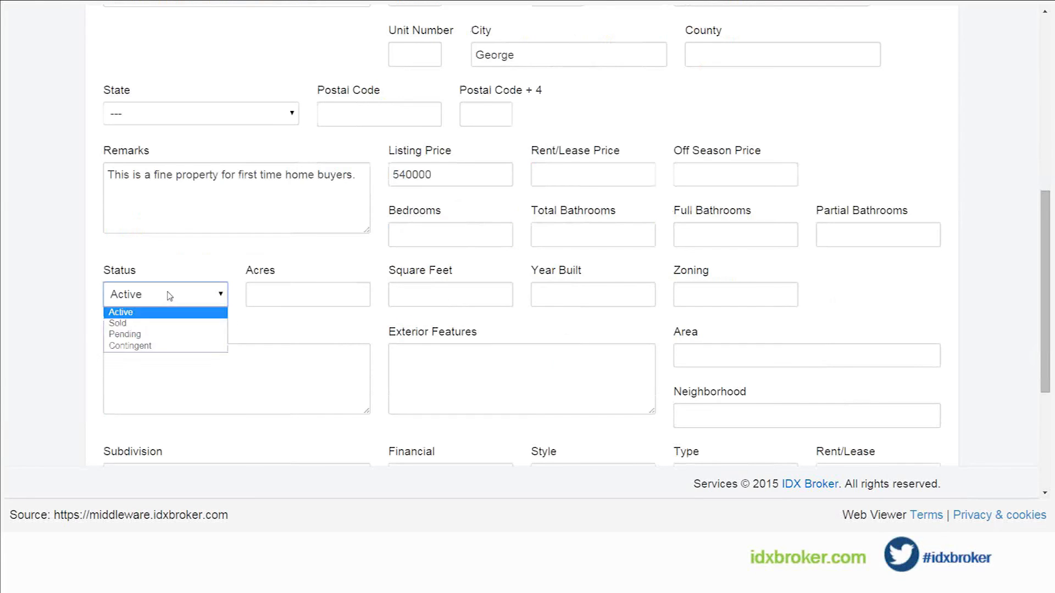
left_click(151, 325)
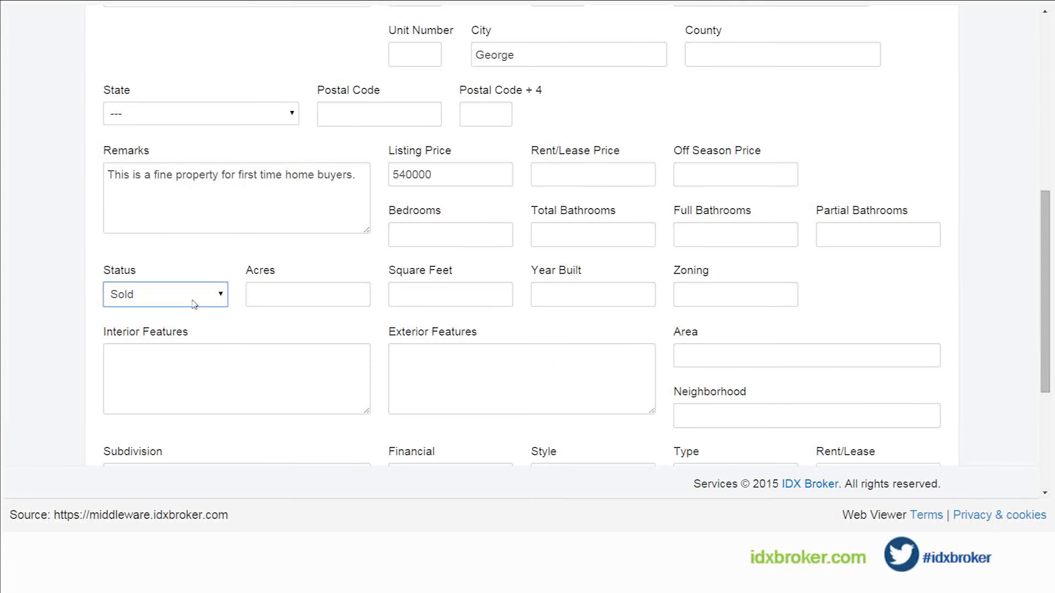
scroll(387, 318, "down", 3)
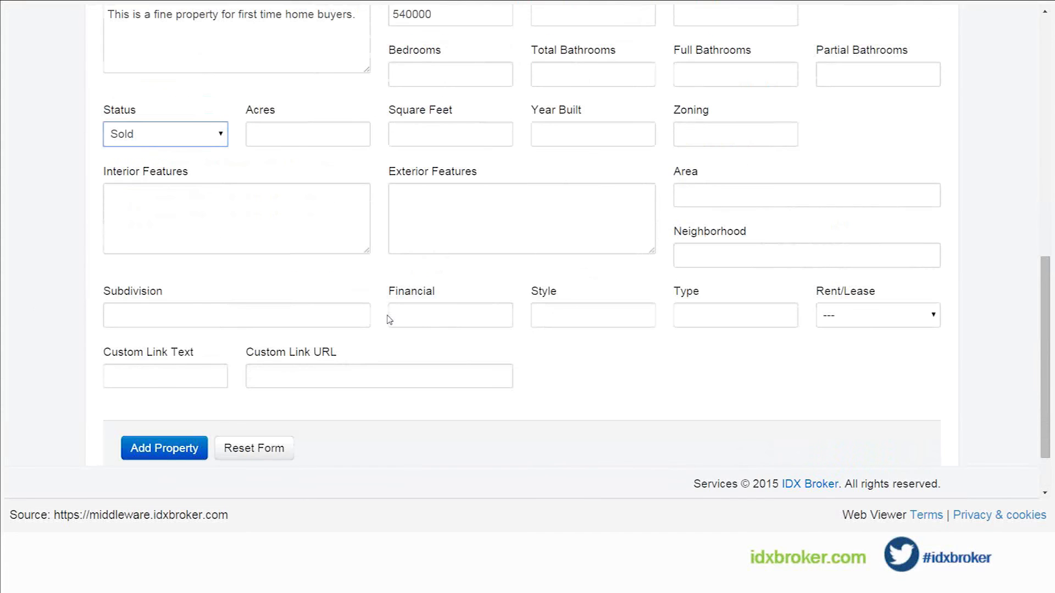
left_click(167, 455)
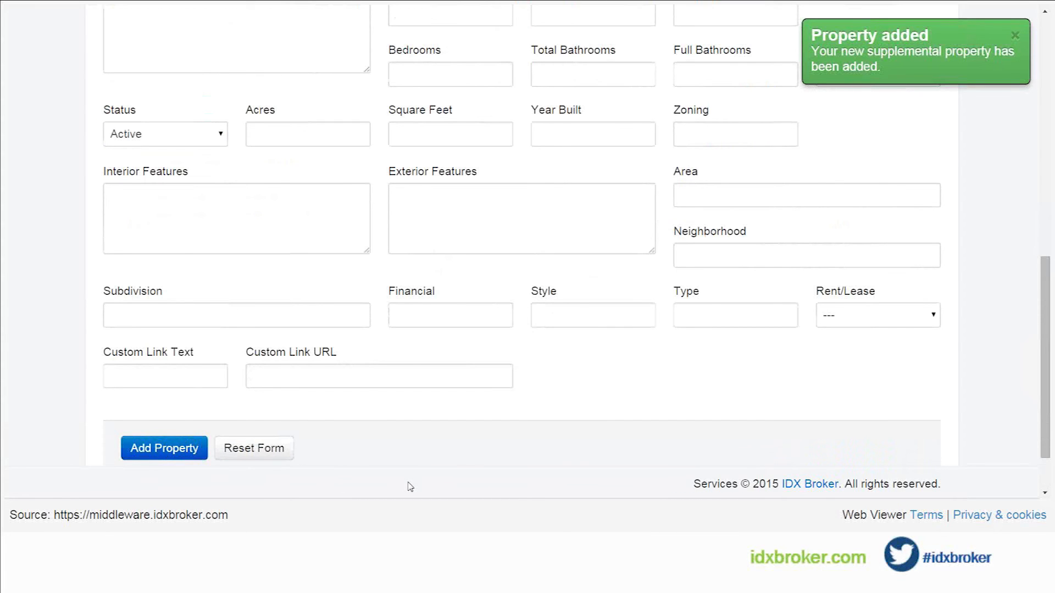
Step: Go to the list for managing supplemental listings and check the entry for the added property
scroll(411, 487, "up", 10)
scroll(411, 487, "up", 1)
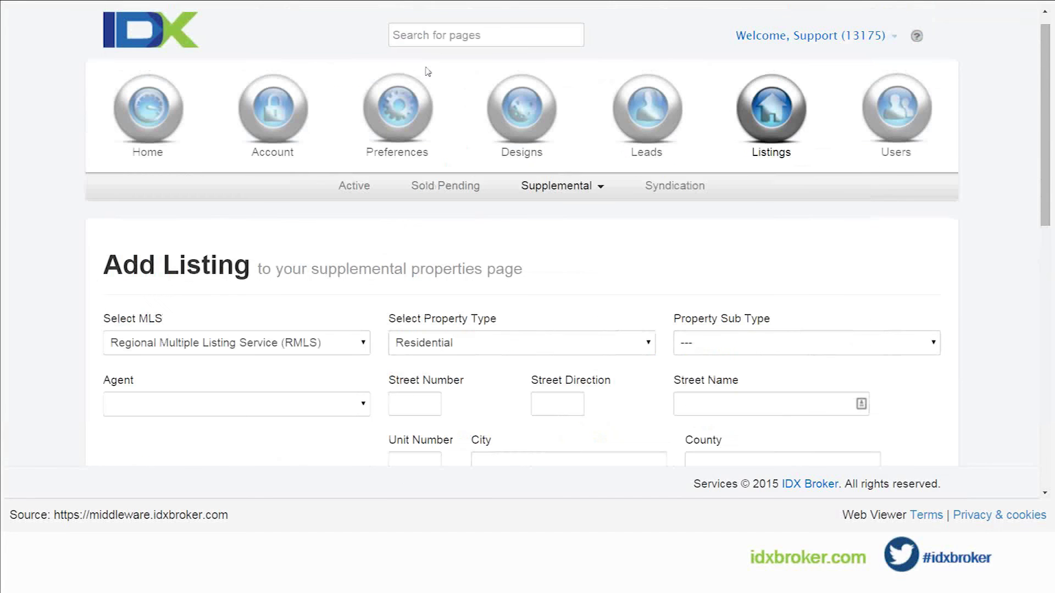
left_click(558, 192)
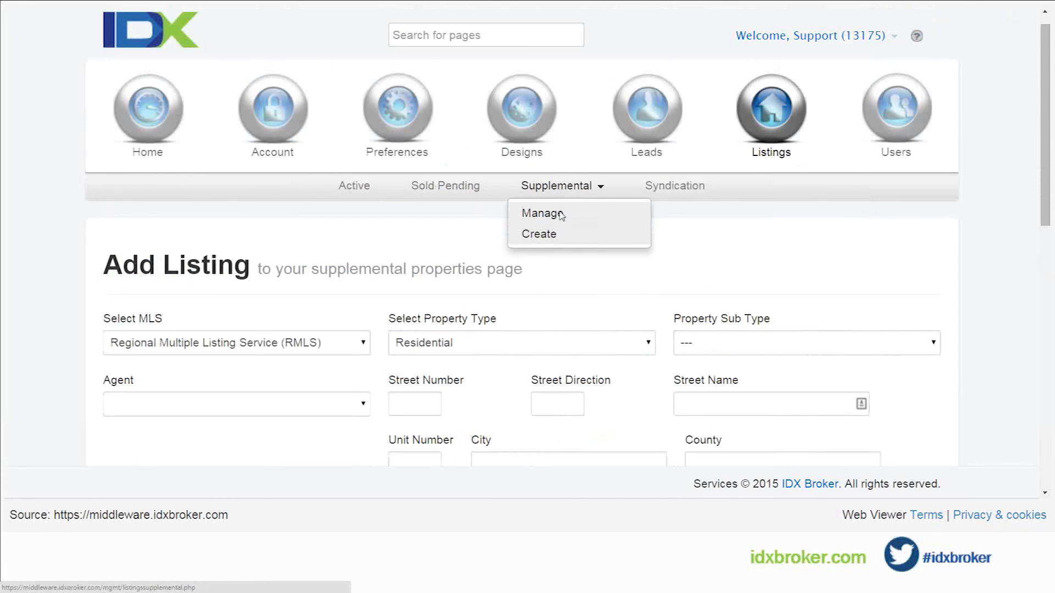
left_click(559, 213)
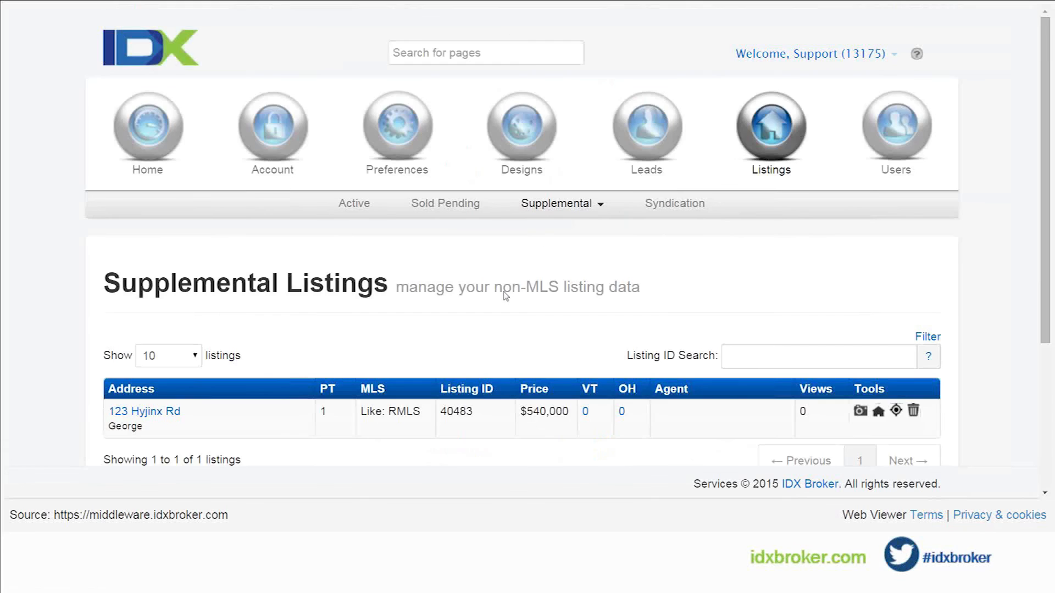
scroll(507, 296, "down", 2)
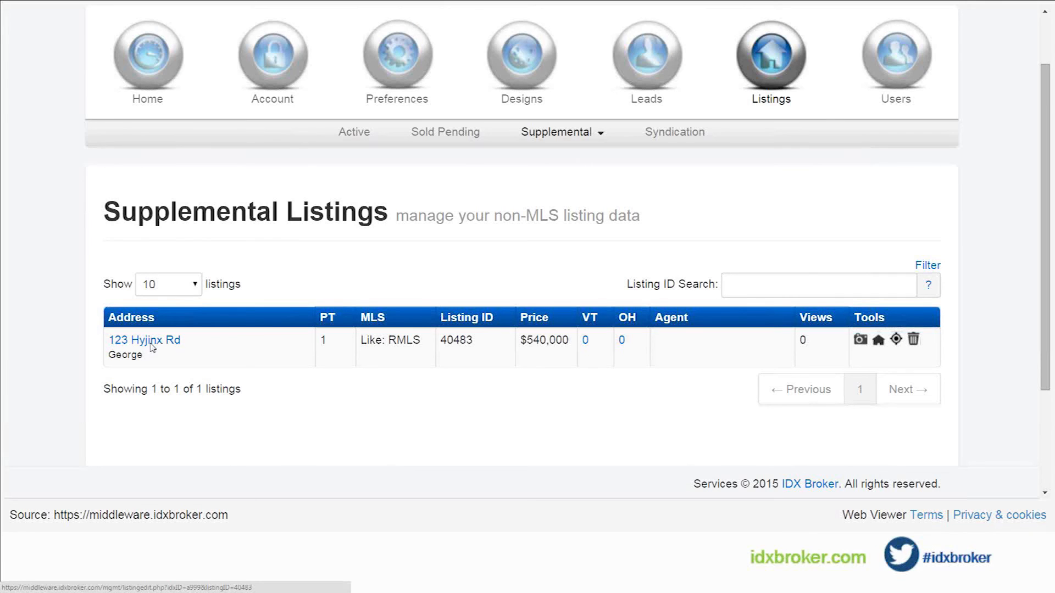
Step: Go to the design pages list and open the Supplemental results page to preview the added listing
mouse_move(520, 105)
left_click(326, 136)
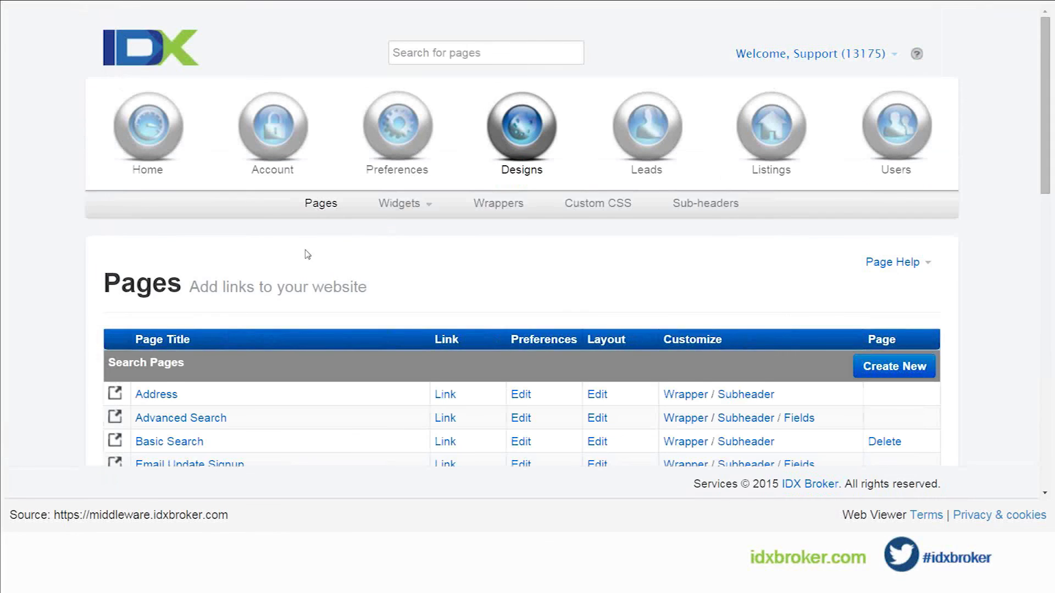
scroll(307, 255, "down", 6)
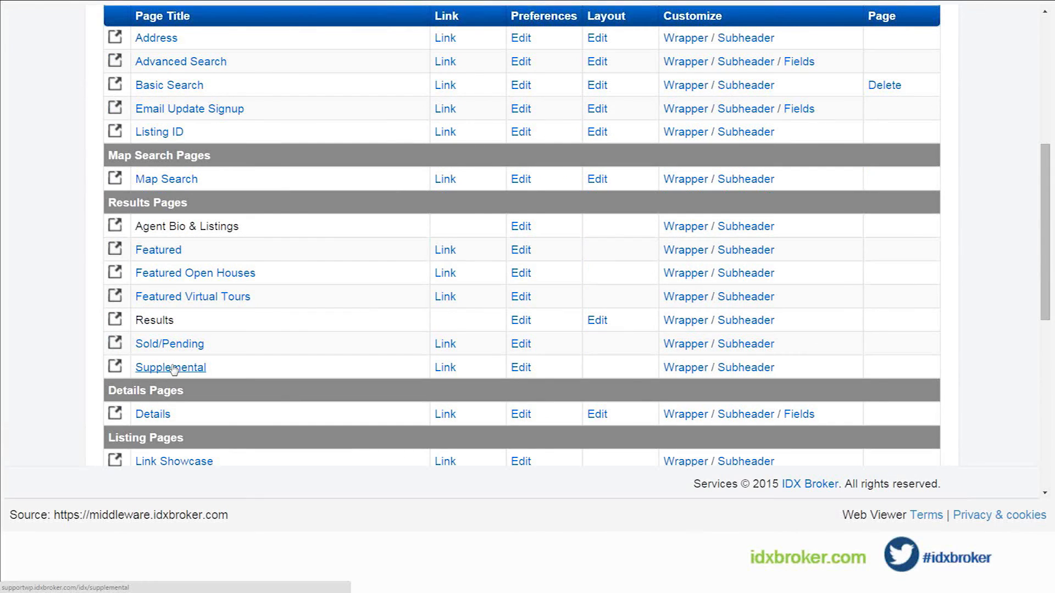
left_click(172, 369)
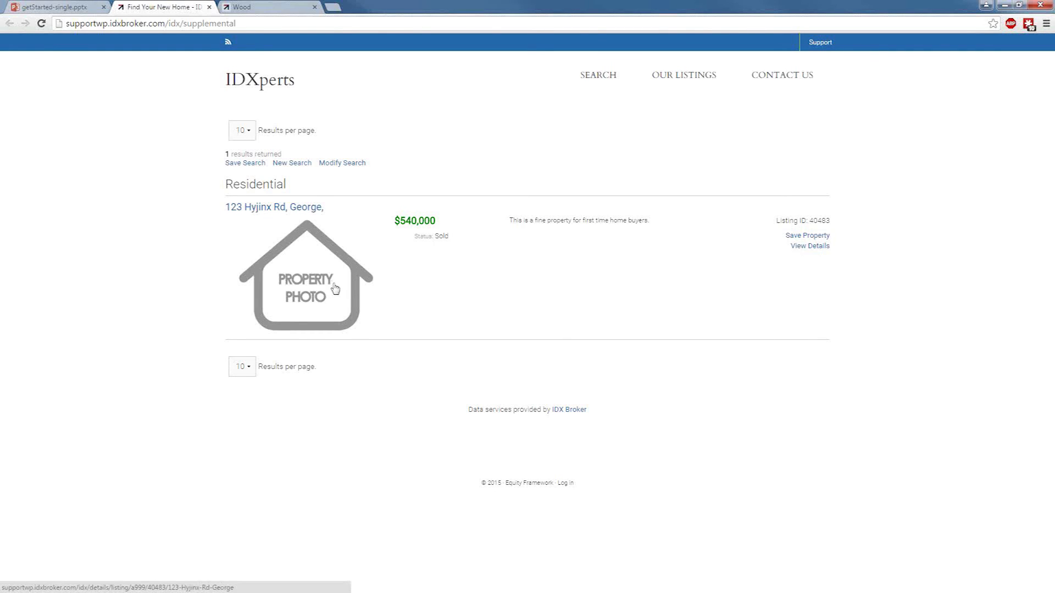
Step: Switch back to the PowerPoint Online presentation, show it full screen and open the list for managing supplemental listings
left_click(84, 9)
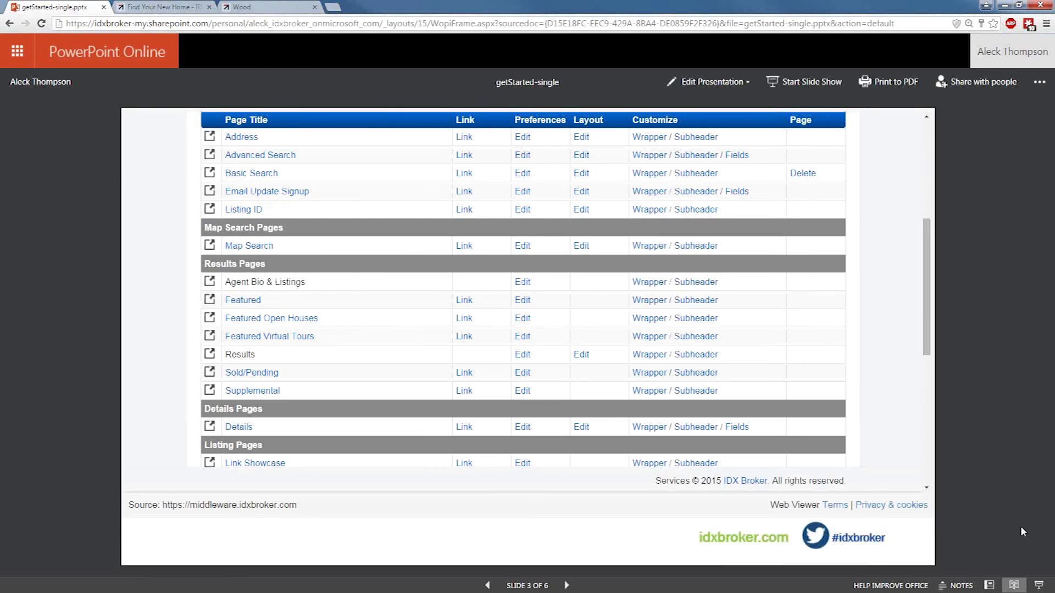
left_click(1043, 583)
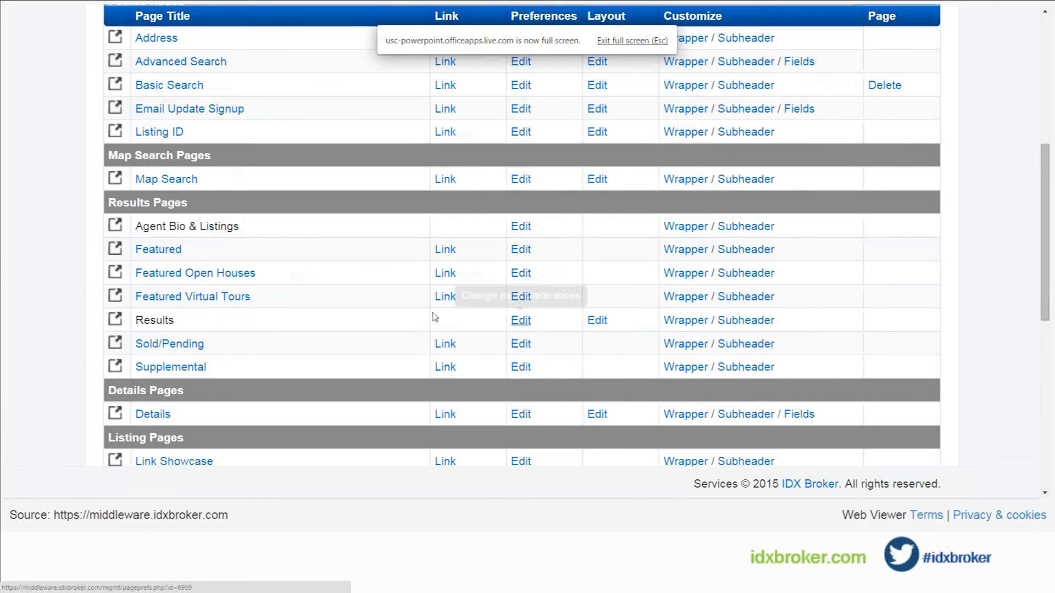
scroll(432, 313, "up", 3)
scroll(433, 317, "up", 2)
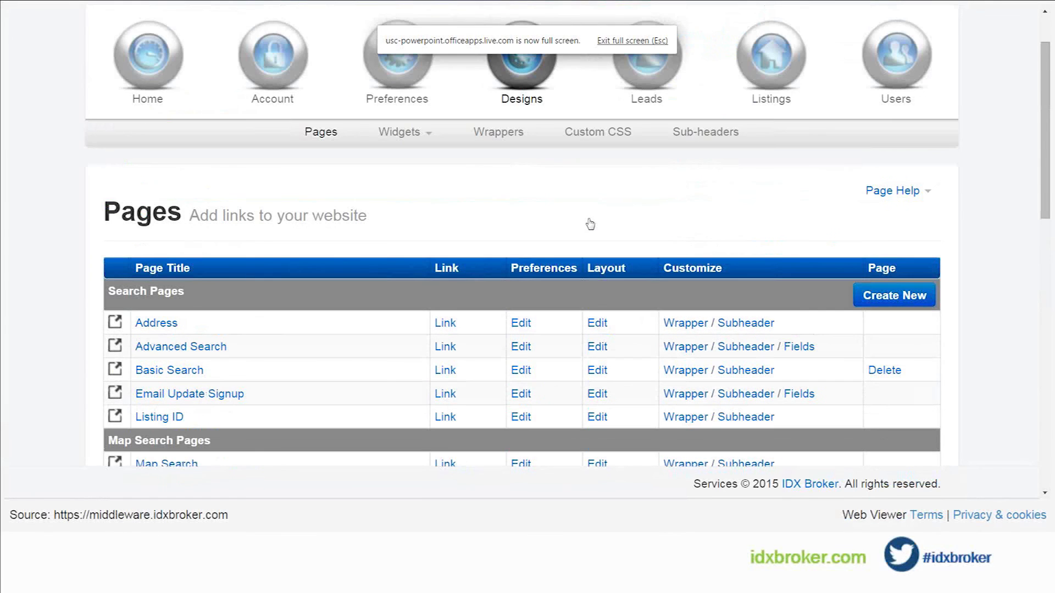
mouse_move(785, 77)
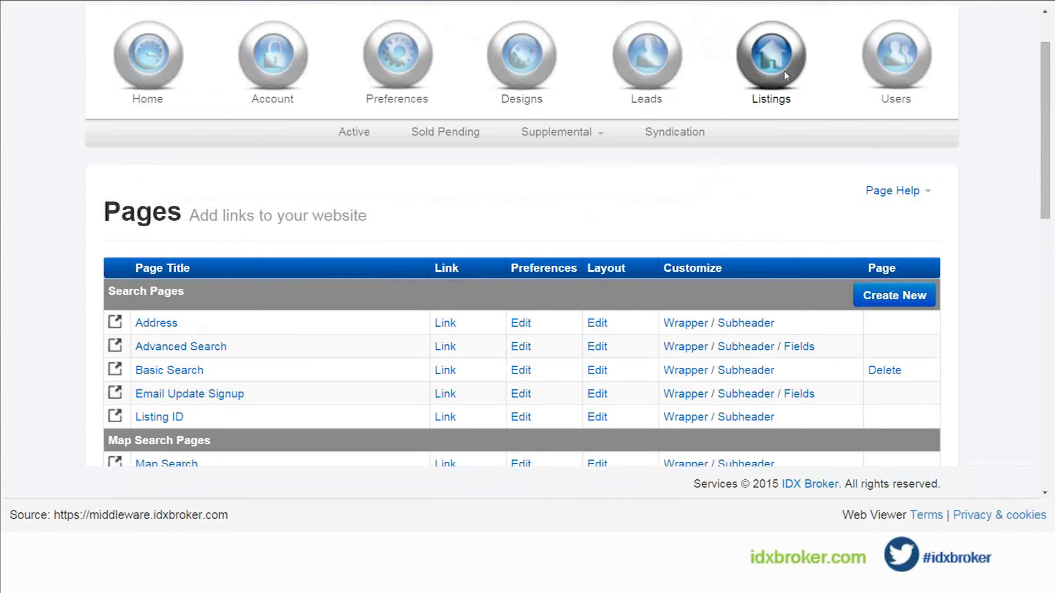
left_click(556, 132)
left_click(560, 160)
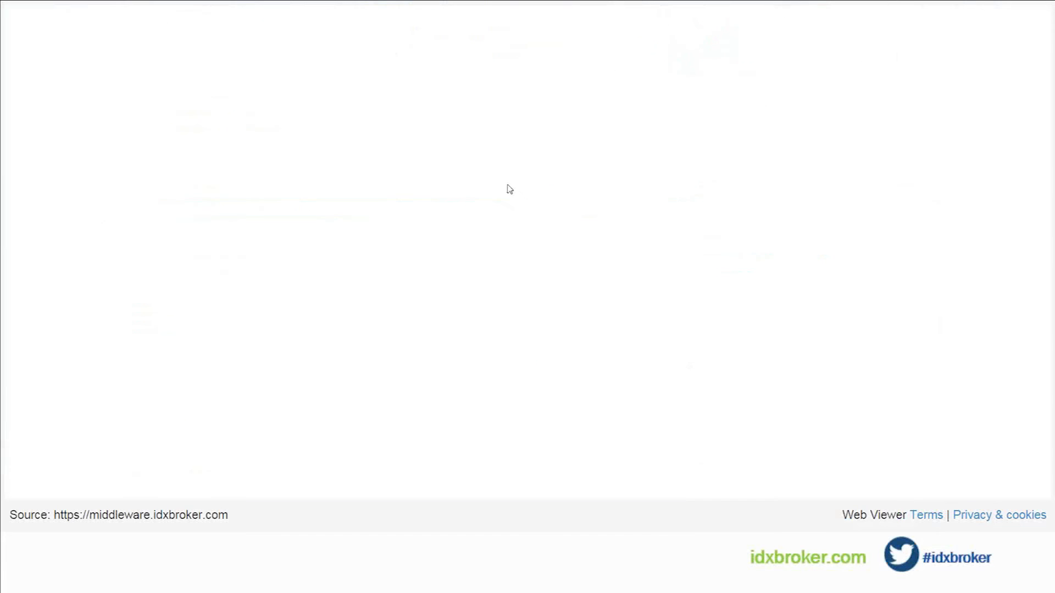
scroll(405, 396, "down", 1)
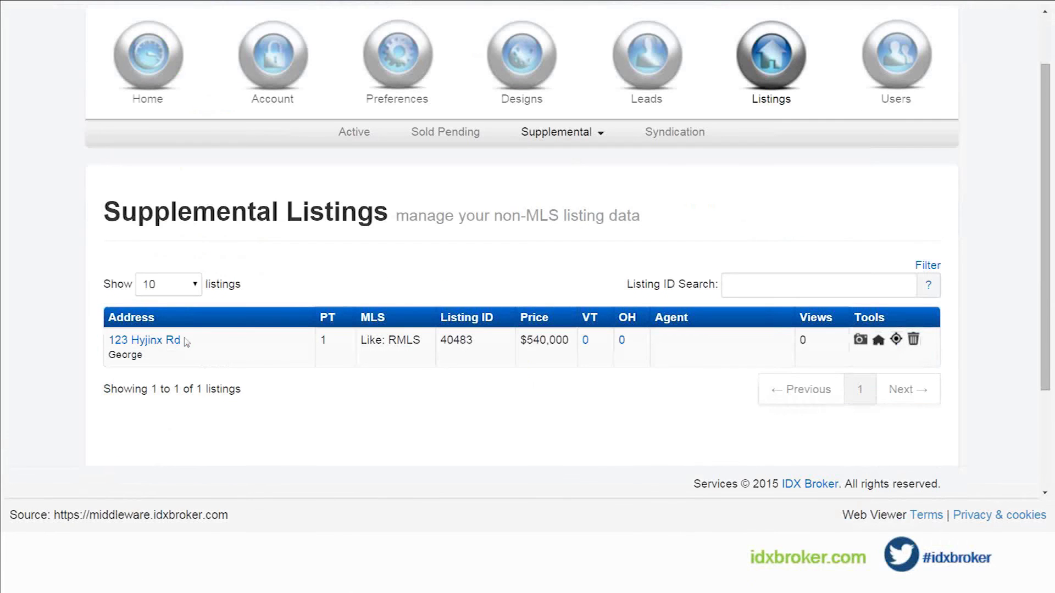
Step: Open the supplemental listing's images page and check the file size limit for adding new images, without uploading any
left_click(861, 341)
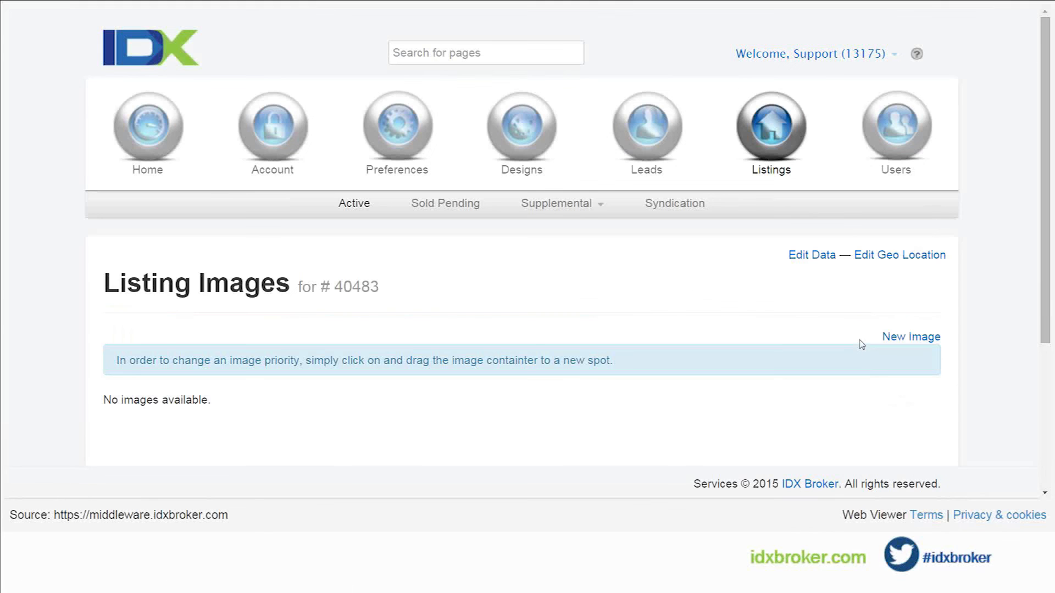
left_click(903, 339)
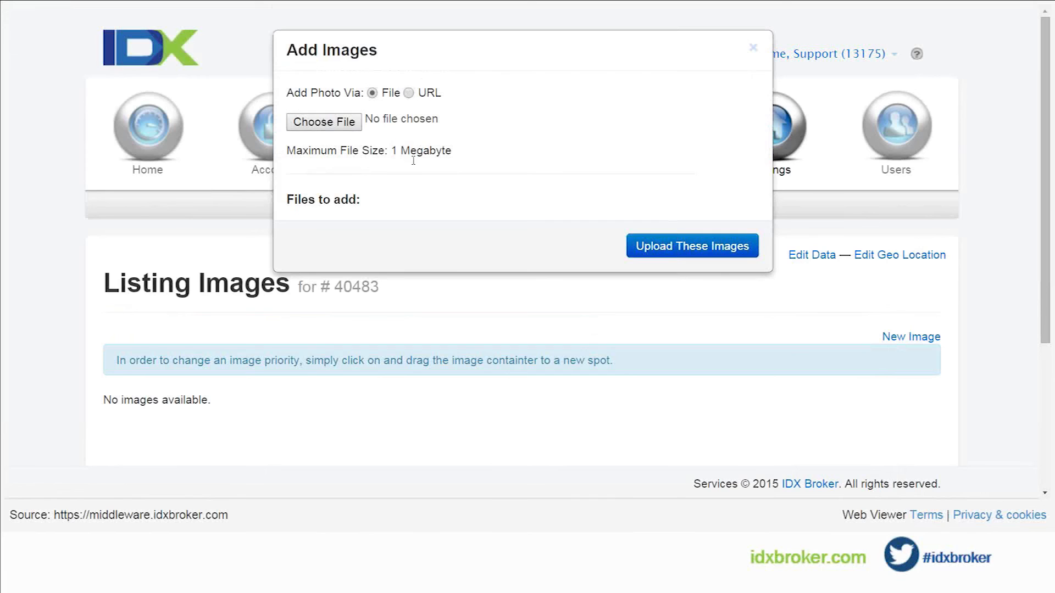
triple_click(402, 152)
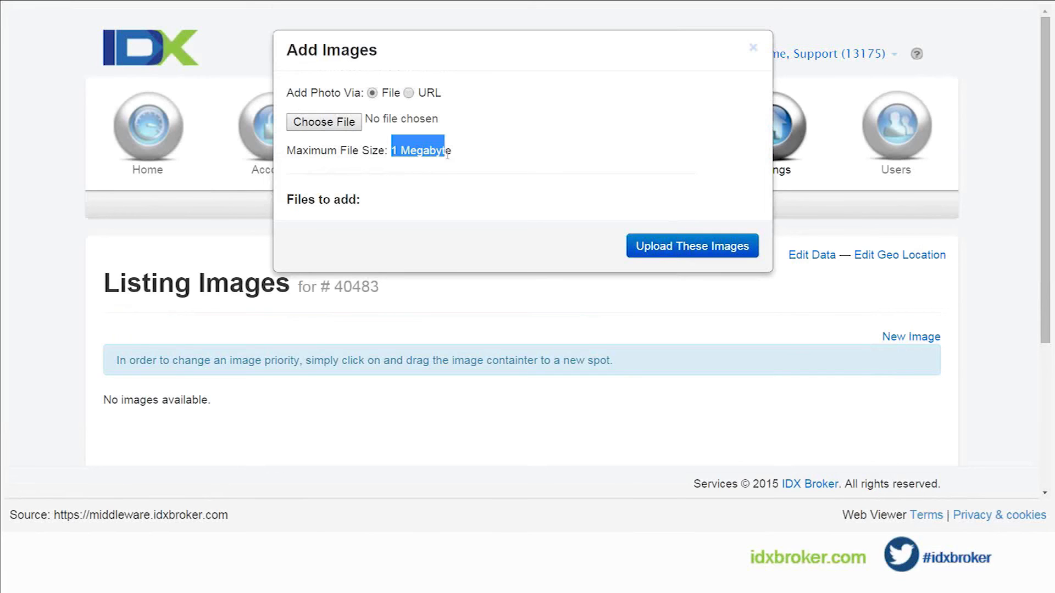
left_click(480, 159)
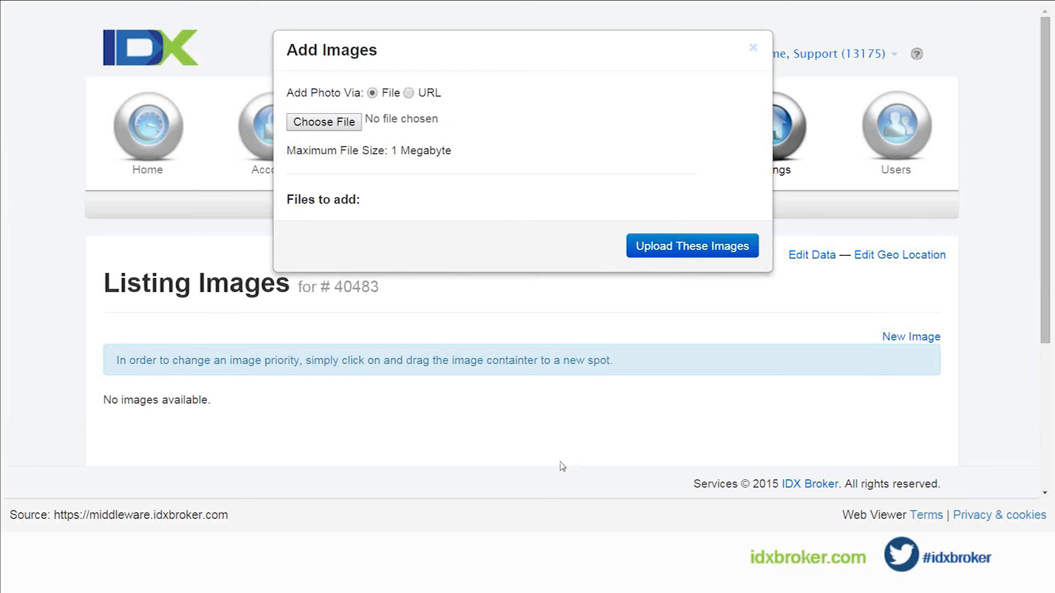
left_click(753, 48)
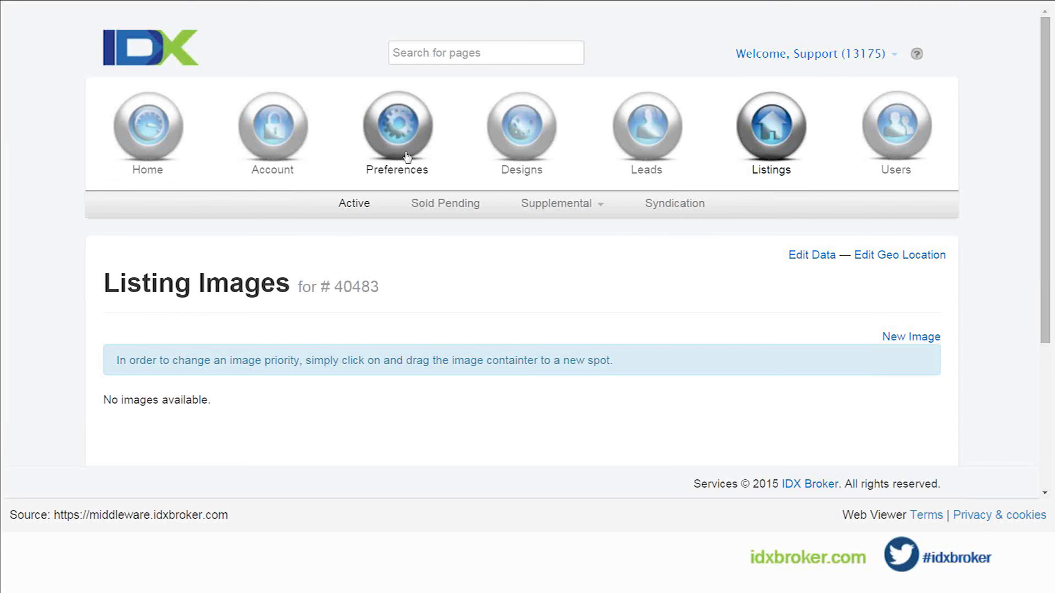
Step: In the global preferences for results pages, set Use Thumbnails If Available to No and save the changes
mouse_move(407, 157)
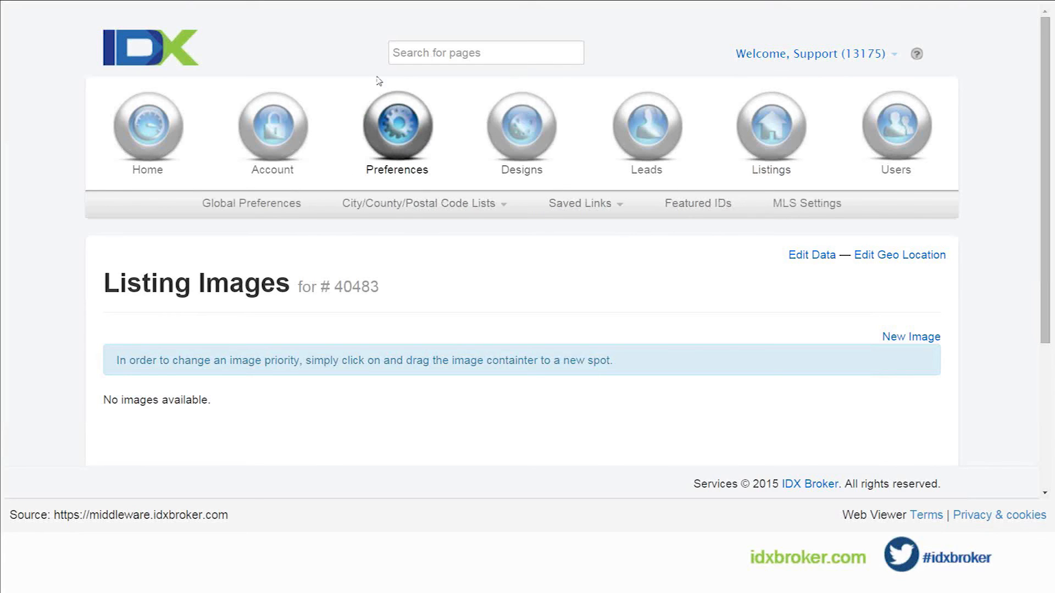
left_click(278, 205)
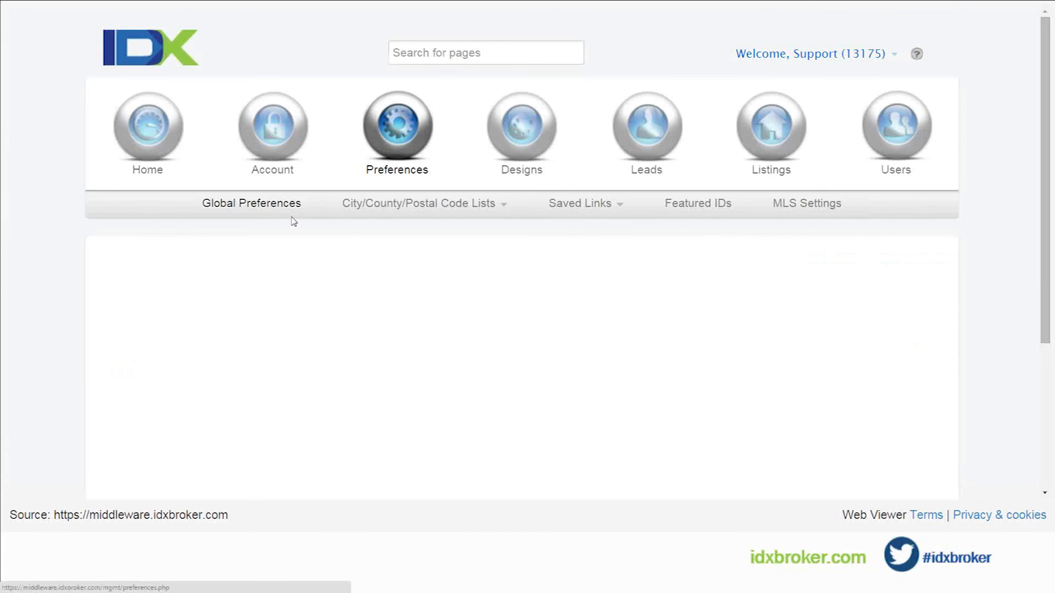
scroll(294, 222, "down", 3)
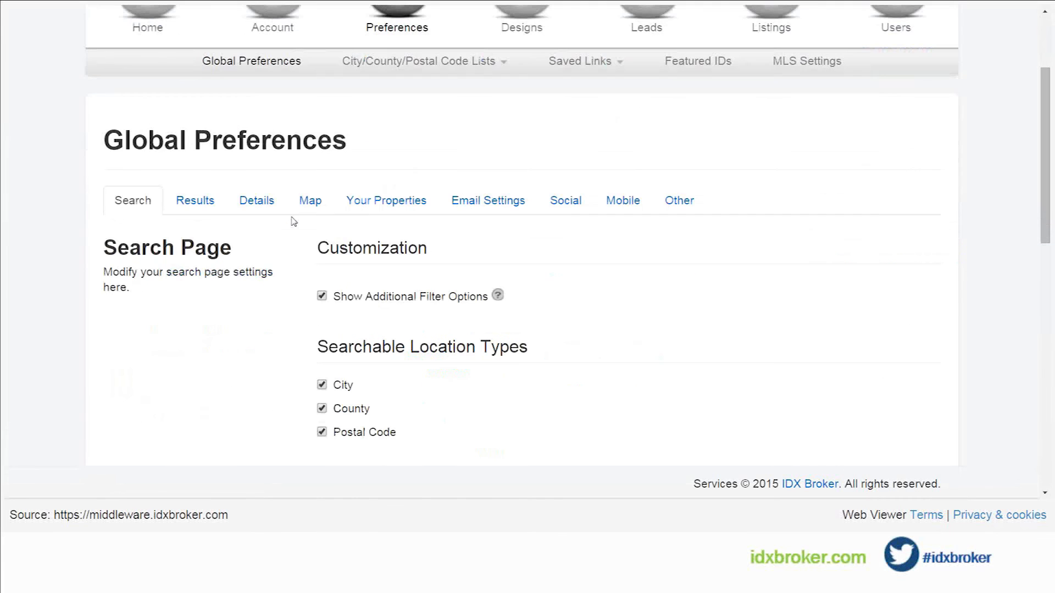
left_click(202, 203)
scroll(205, 333, "down", 2)
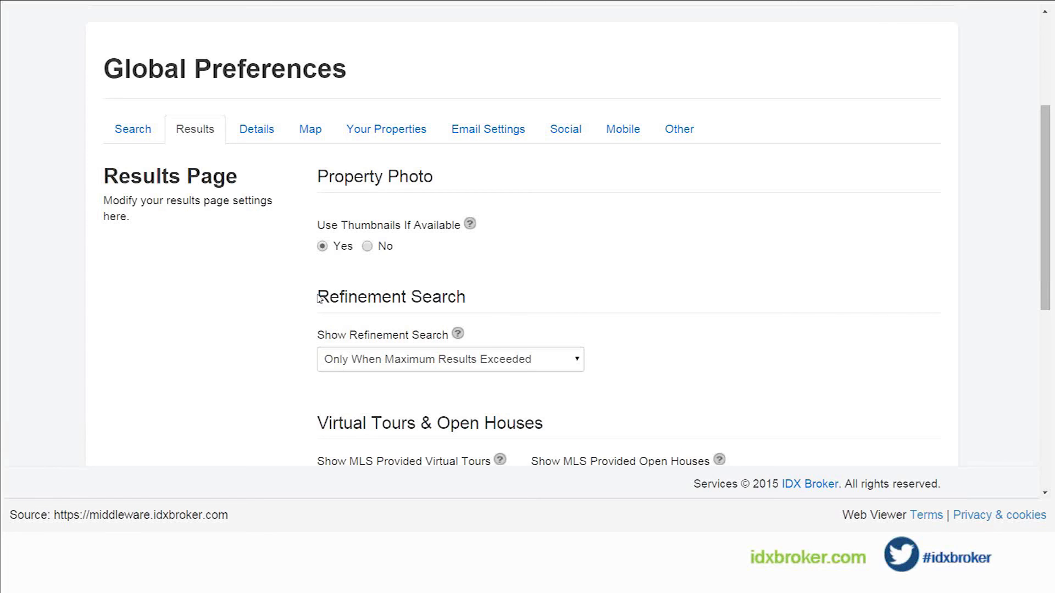
left_click(368, 247)
scroll(316, 270, "down", 8)
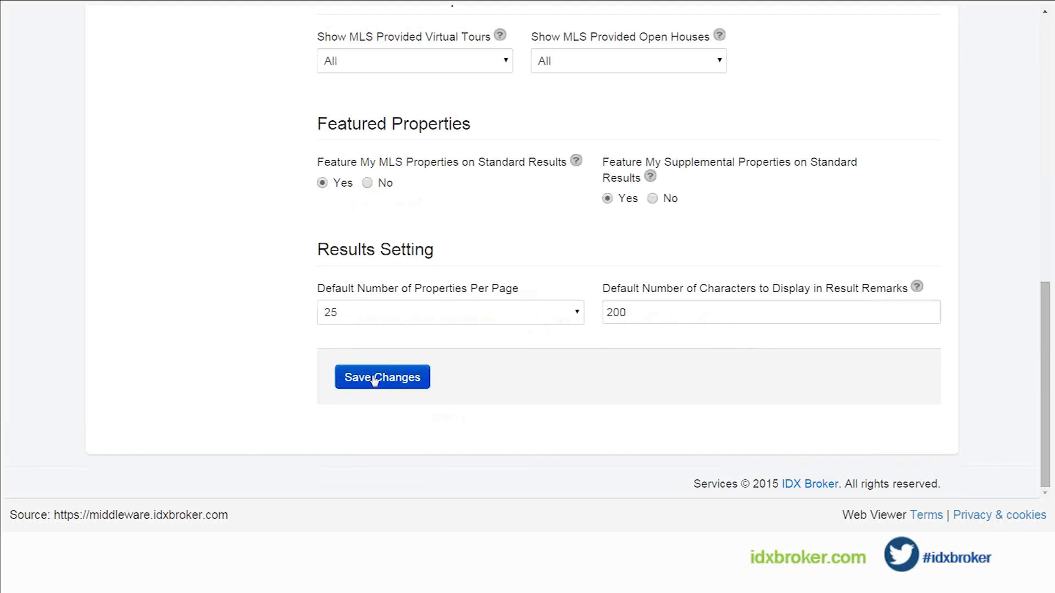
left_click(373, 379)
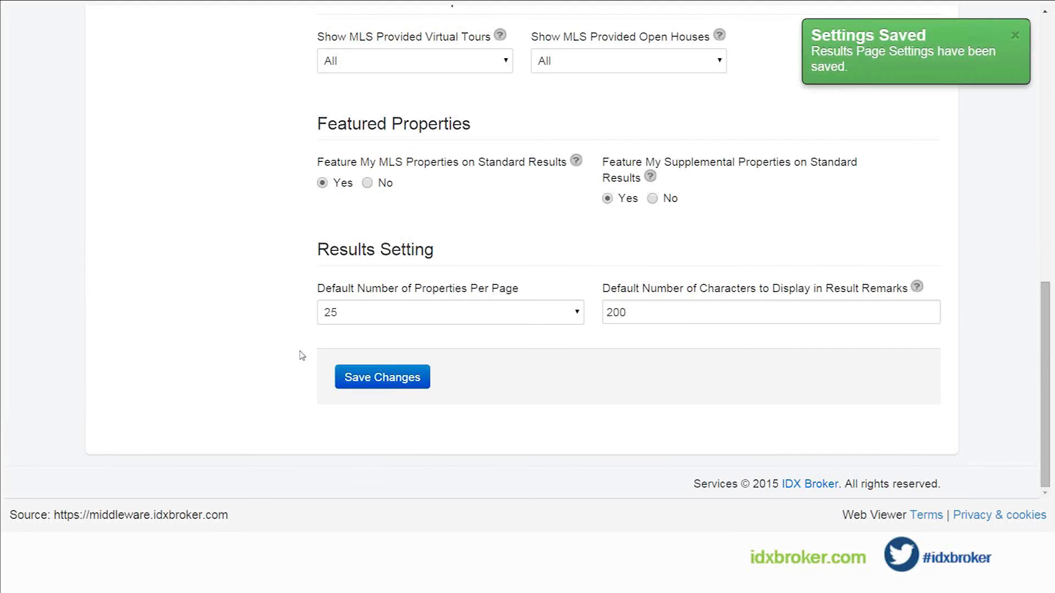
Step: Examine the logo and custom no-photo image options in the Other settings of the global preferences
scroll(302, 355, "up", 3)
scroll(301, 356, "up", 10)
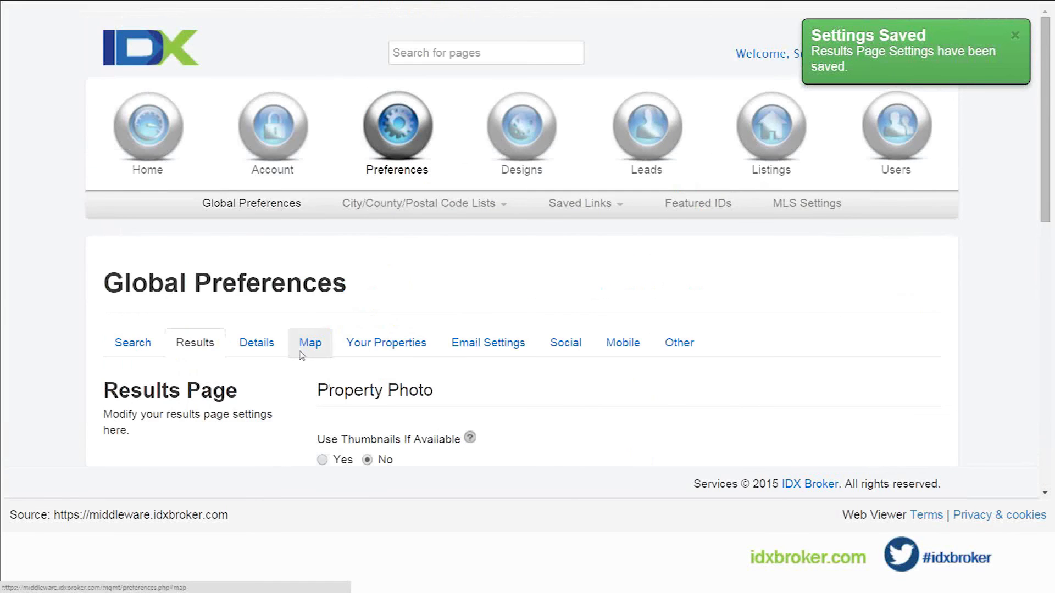
scroll(302, 356, "down", 1)
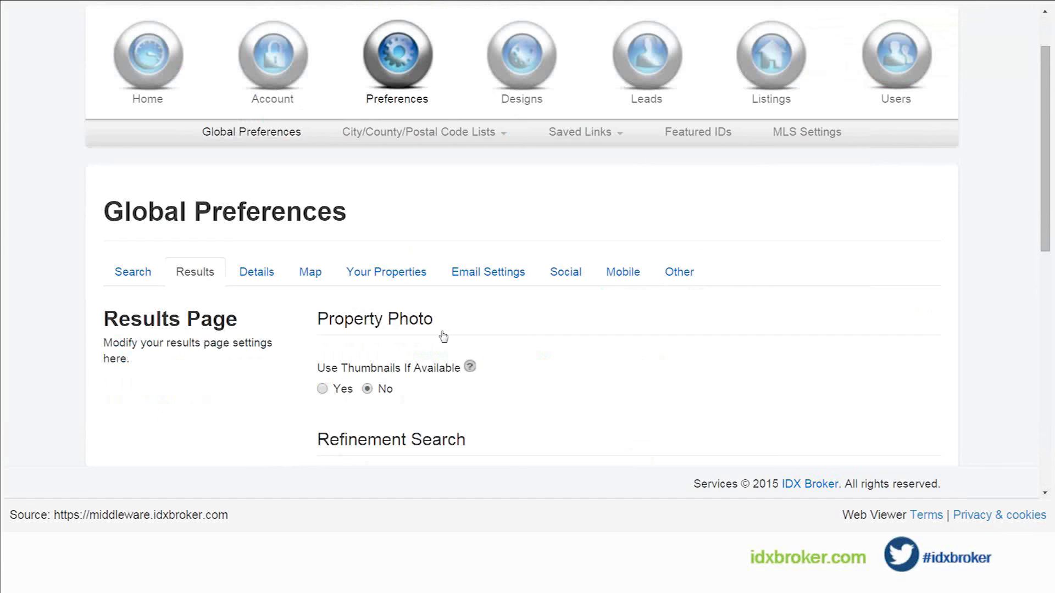
left_click(679, 273)
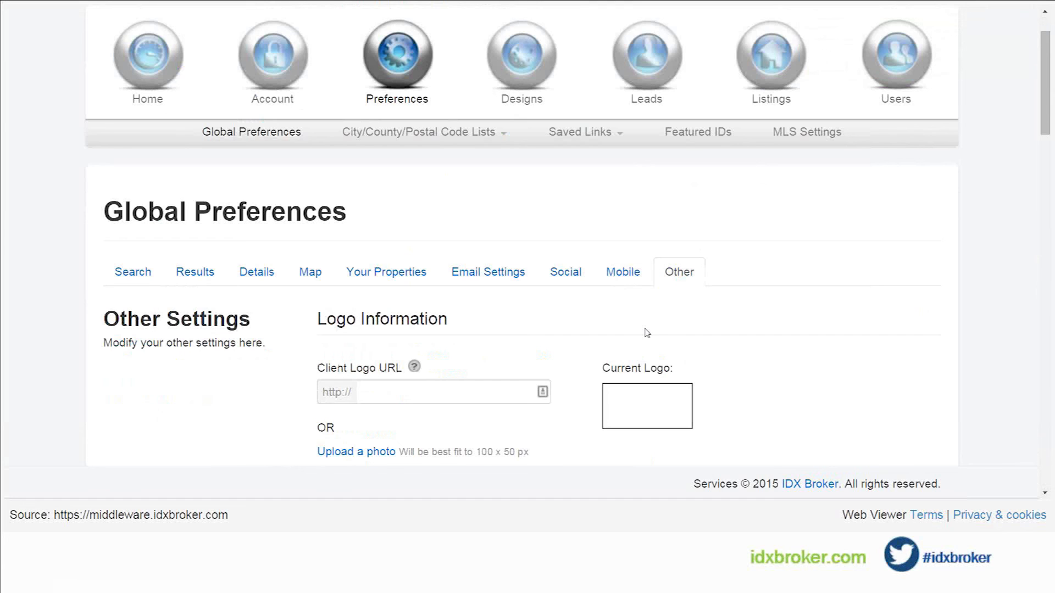
scroll(606, 328, "down", 1)
scroll(606, 328, "down", 1)
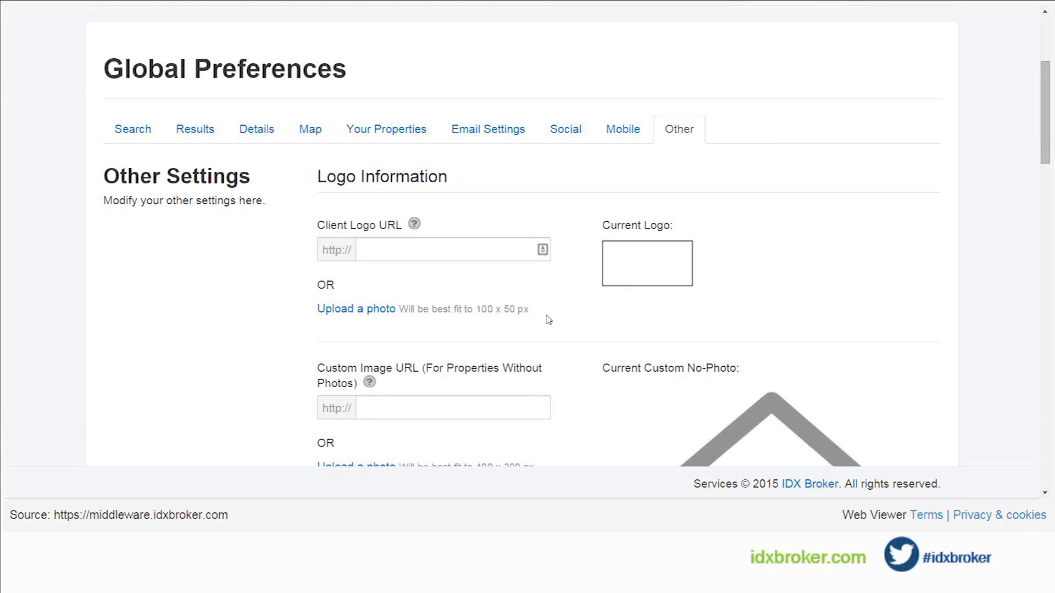
scroll(548, 320, "down", 3)
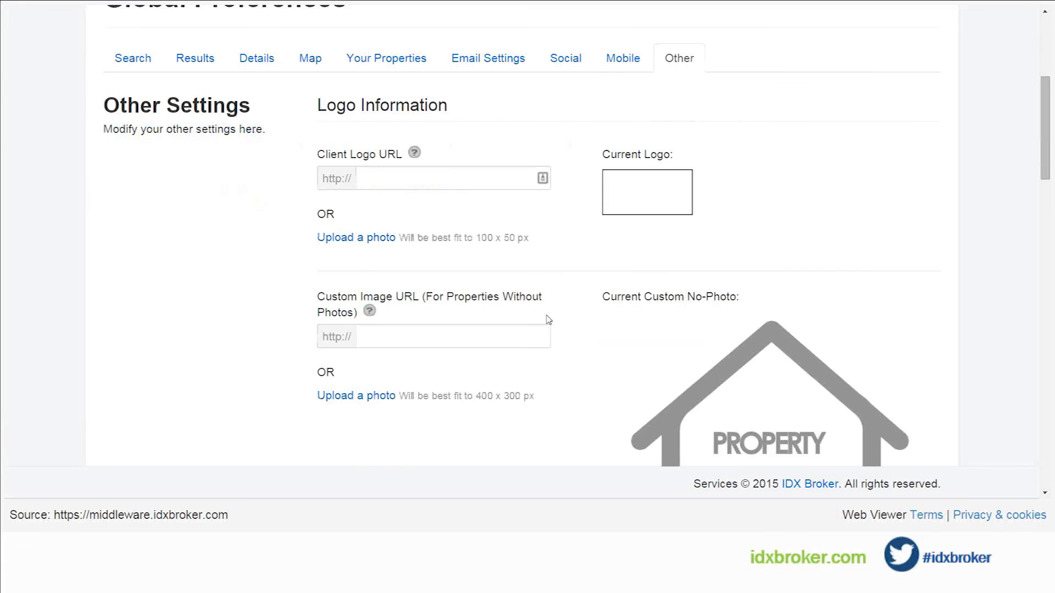
scroll(548, 320, "down", 2)
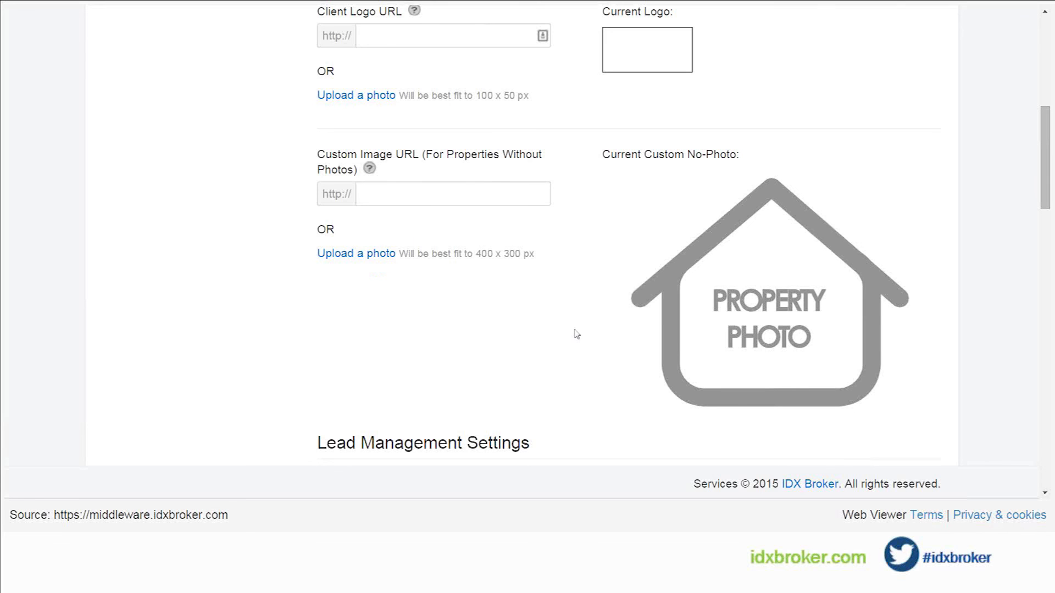
scroll(577, 334, "up", 1)
scroll(576, 334, "up", 2)
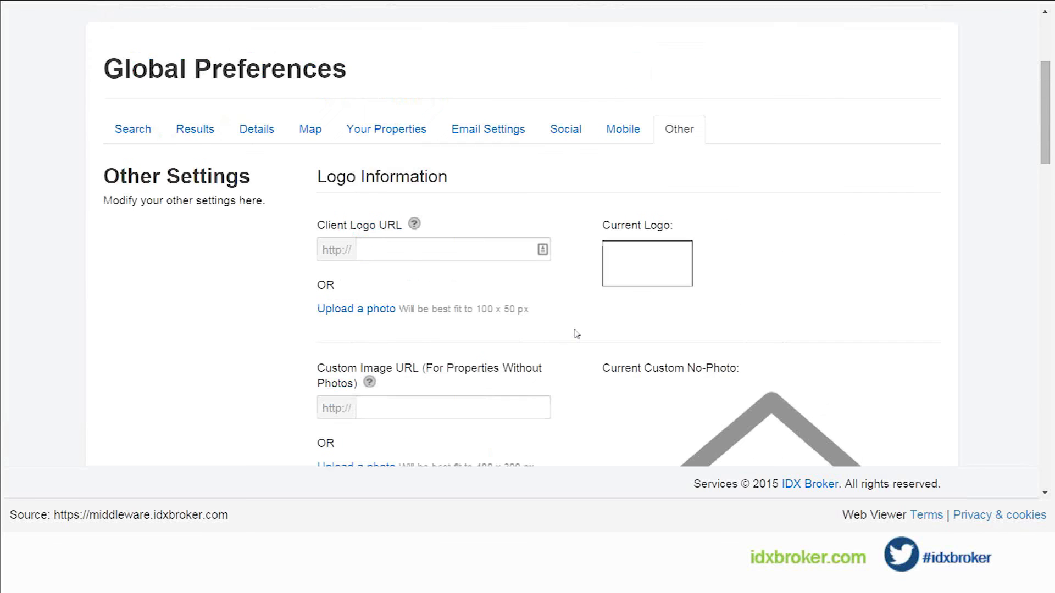
scroll(576, 334, "up", 3)
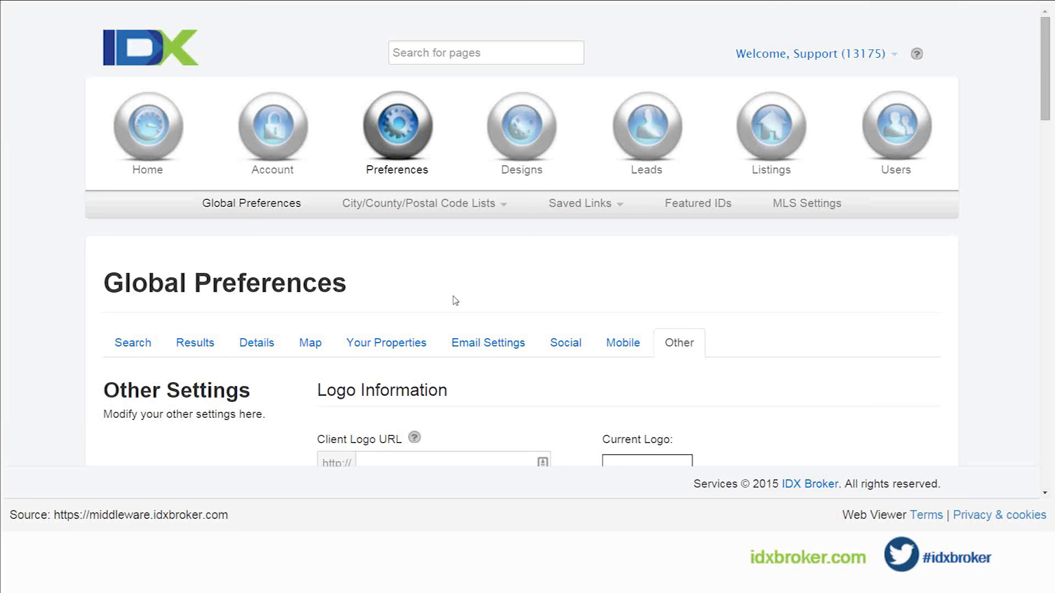
Step: Look through the design pages list and open the page preferences for the Details page
left_click(529, 142)
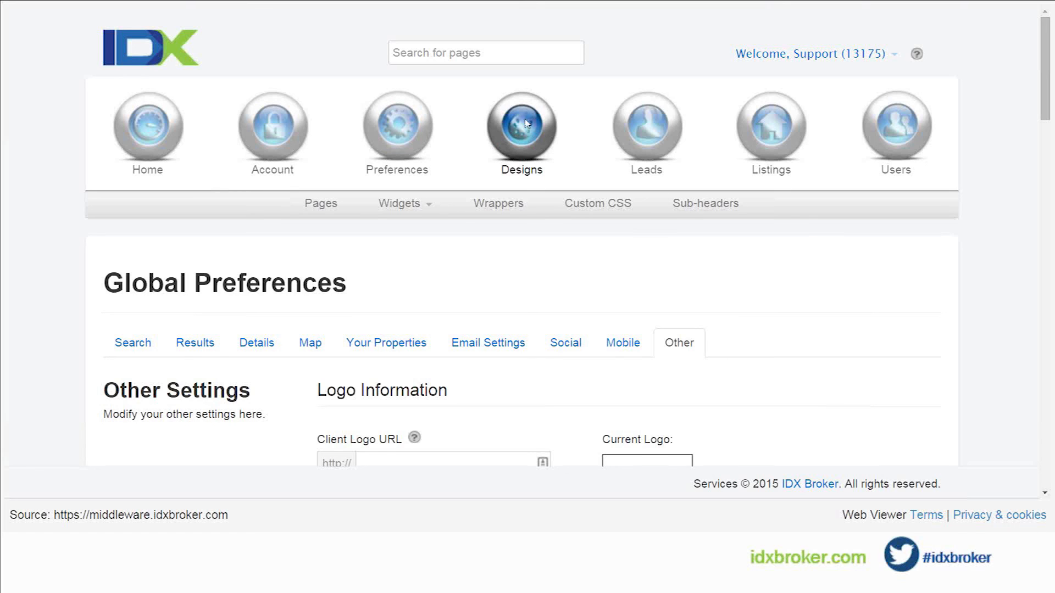
left_click(323, 209)
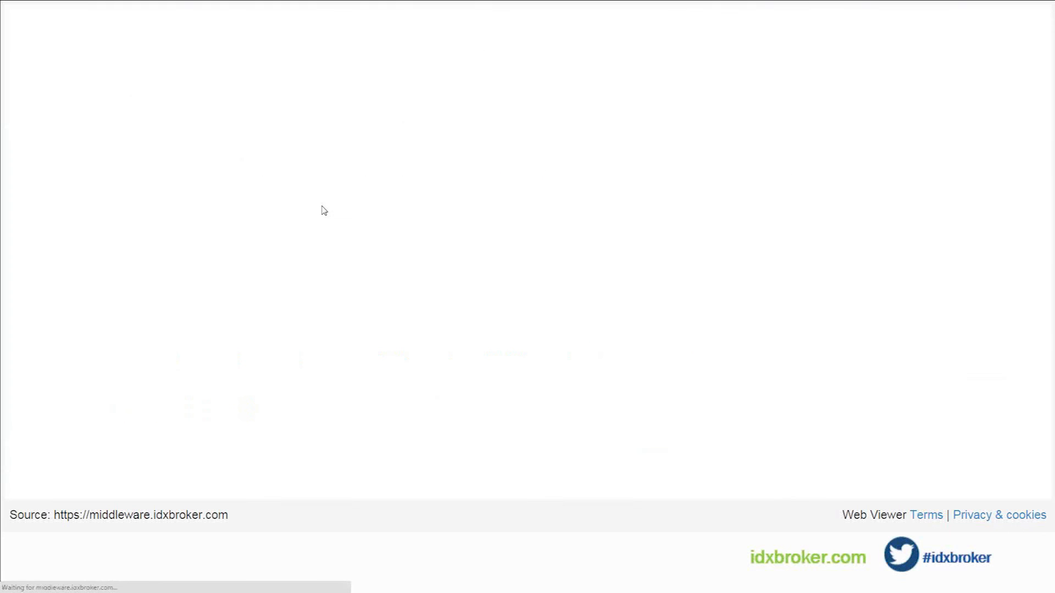
scroll(73, 250, "down", 3)
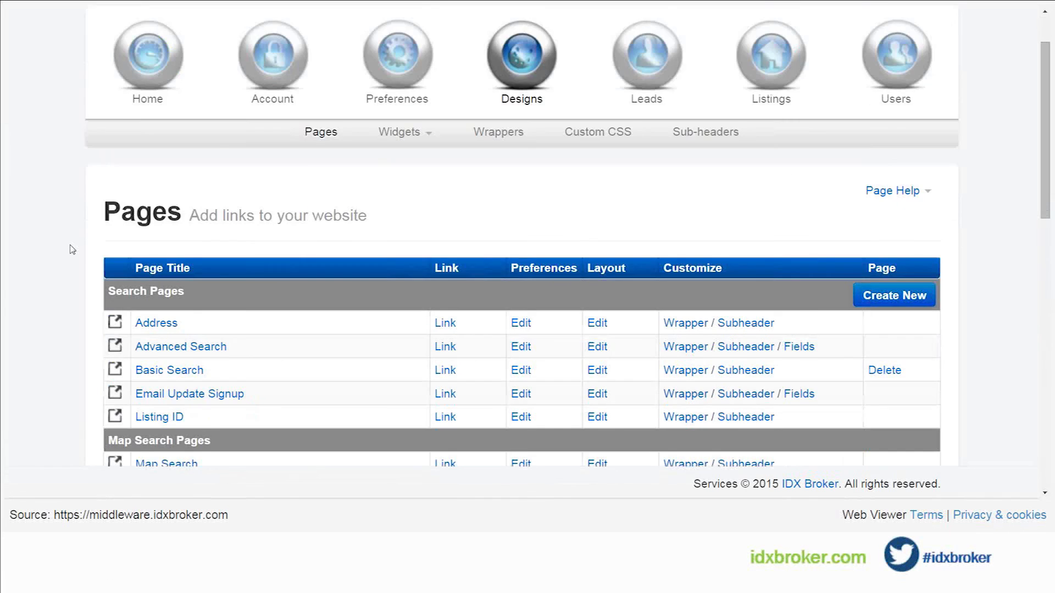
scroll(72, 250, "down", 3)
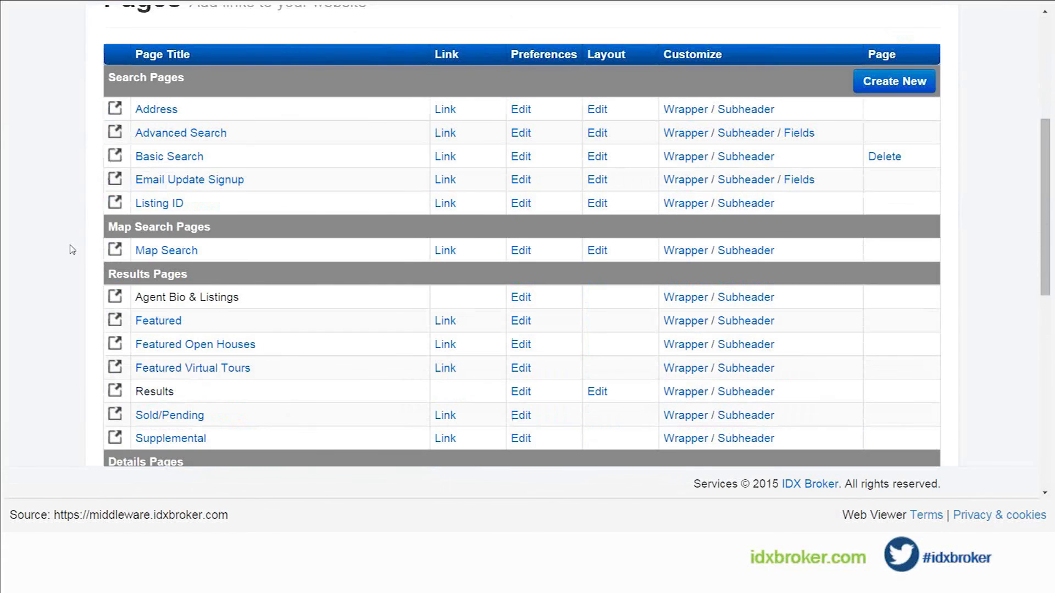
scroll(73, 250, "down", 2)
scroll(73, 250, "down", 3)
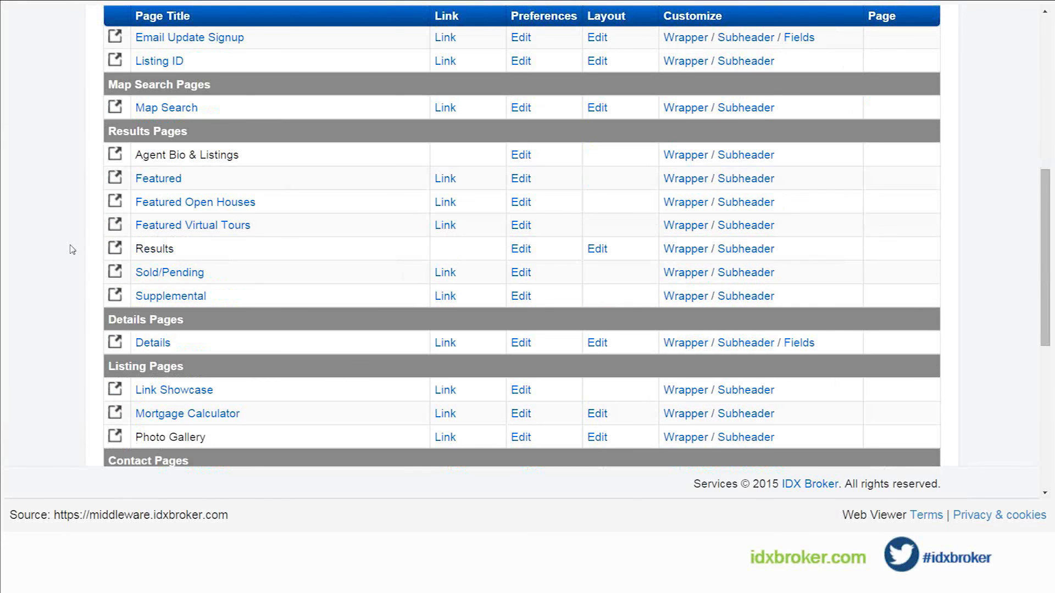
scroll(72, 250, "down", 3)
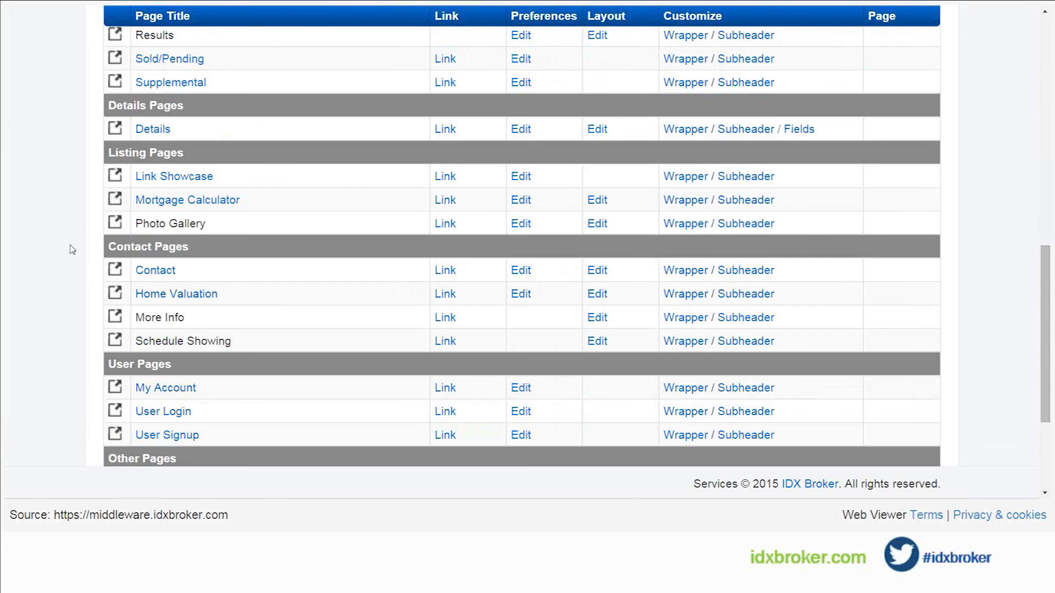
scroll(72, 250, "down", 2)
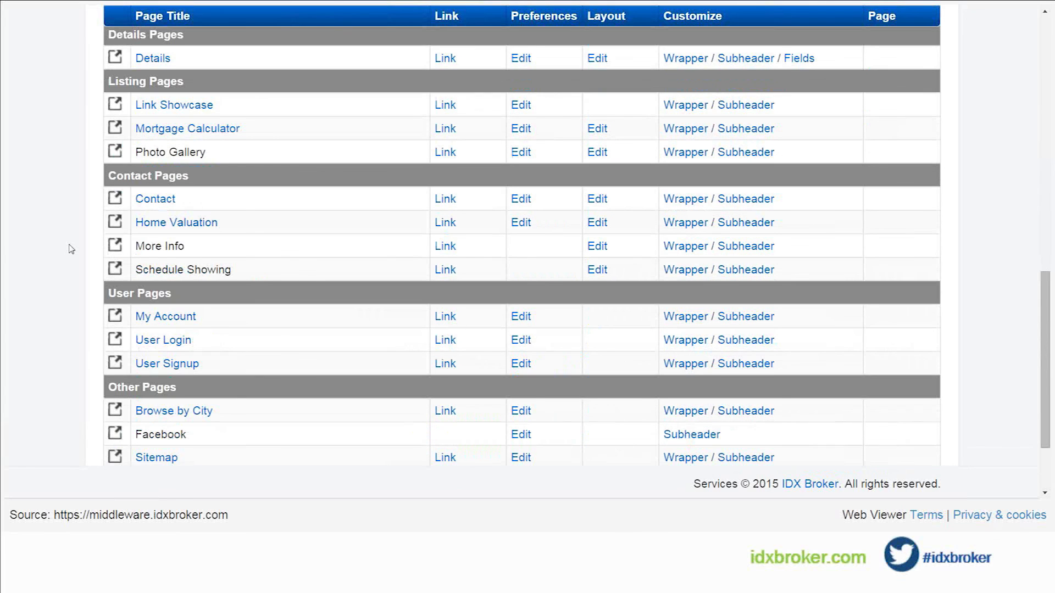
scroll(72, 249, "up", 1)
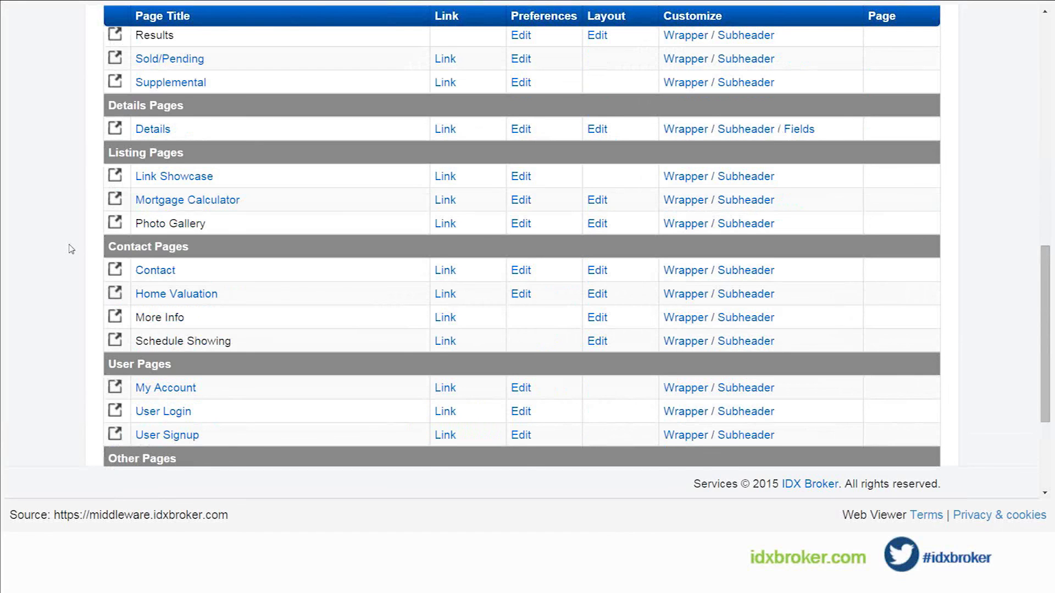
scroll(72, 249, "up", 1)
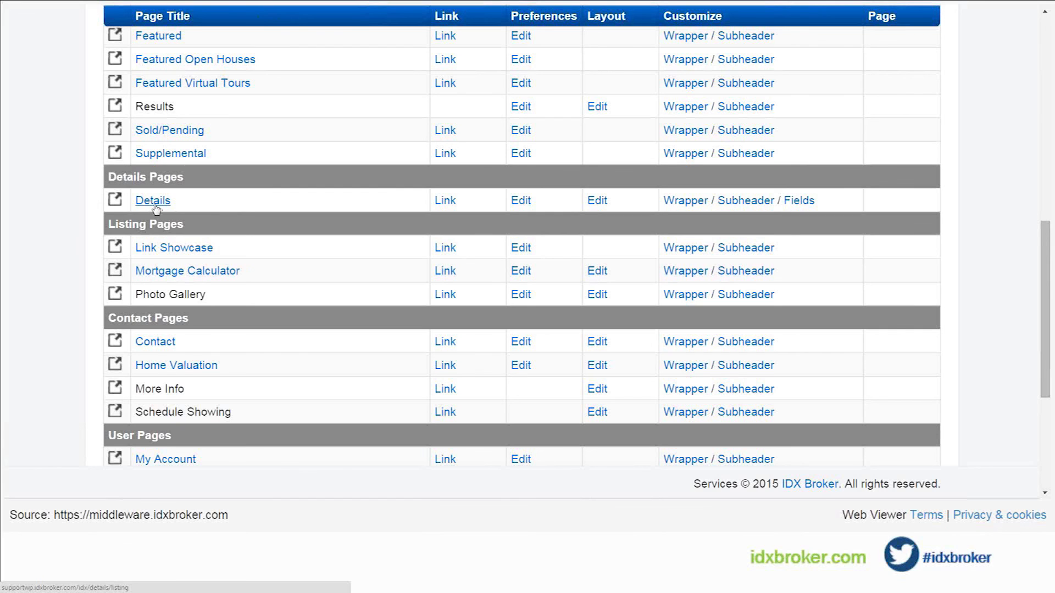
left_click(521, 201)
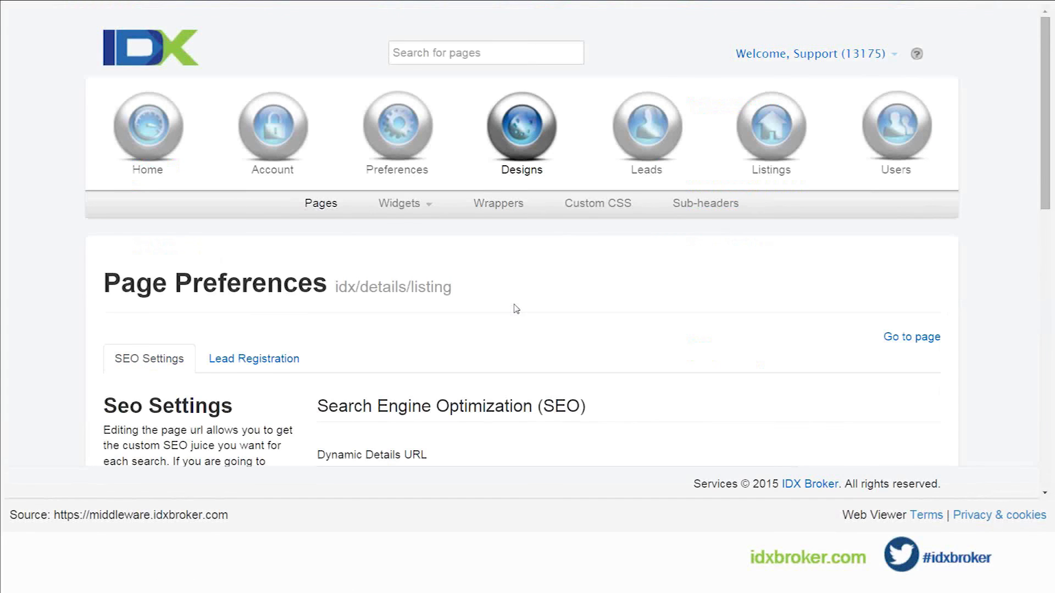
Step: In the Details page's SEO settings, remove the stateAbrv tag from the Dynamic Details URL and add the state tag
scroll(517, 308, "down", 3)
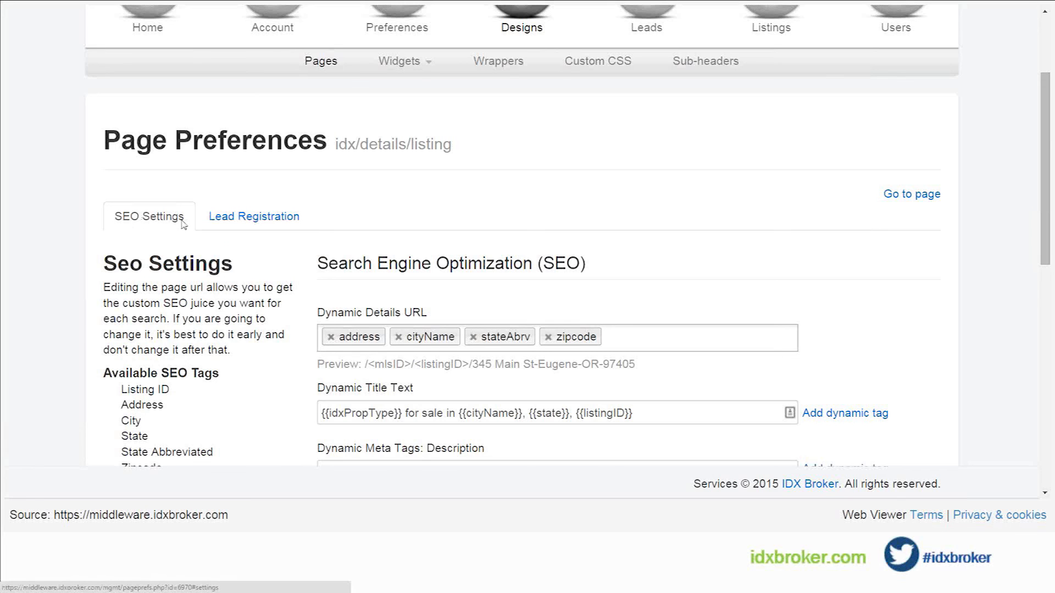
scroll(184, 224, "down", 2)
scroll(184, 223, "down", 1)
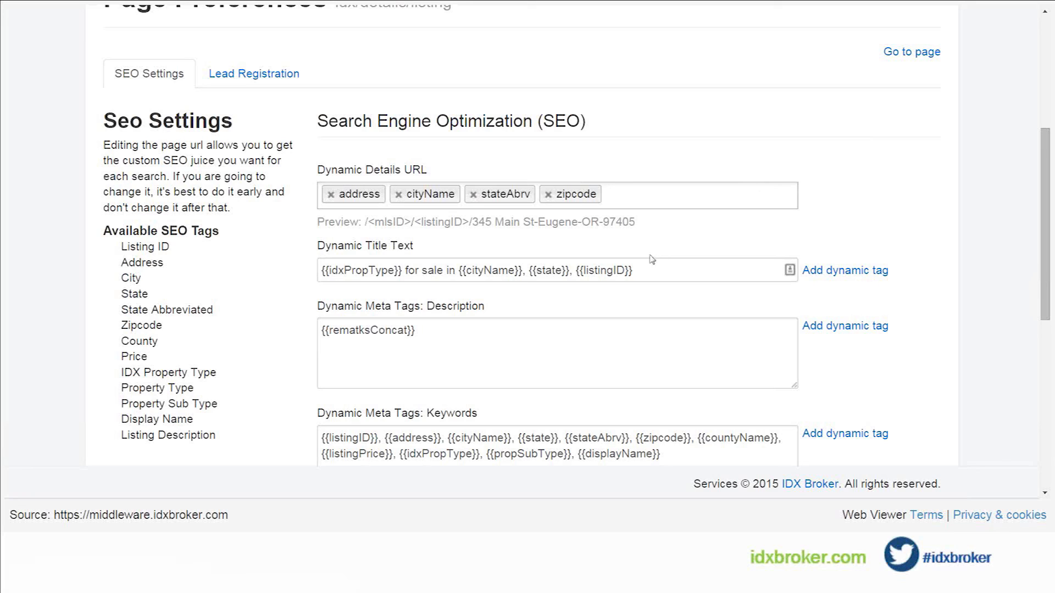
left_click(473, 194)
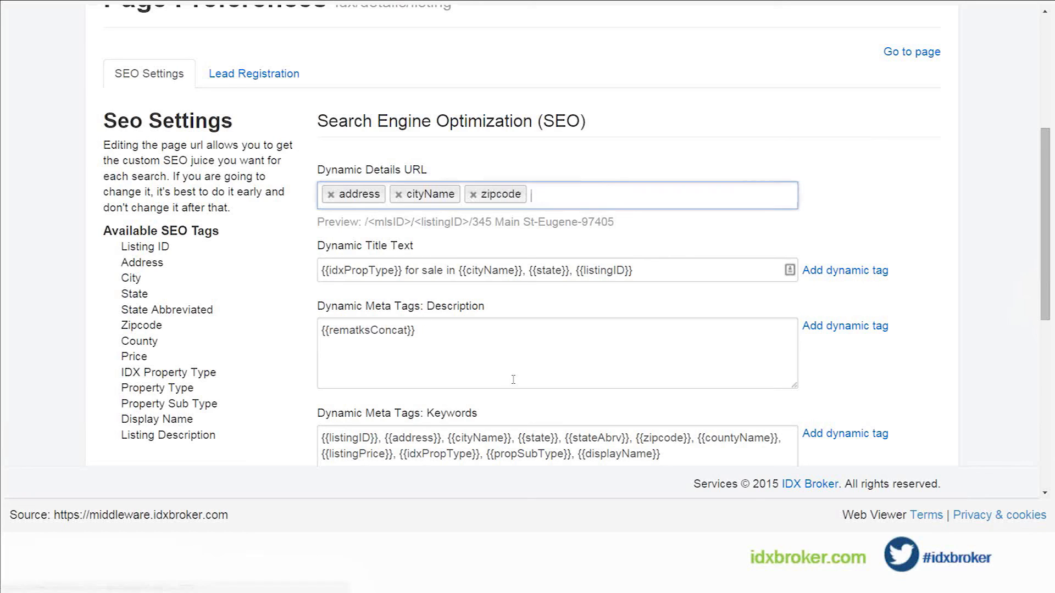
left_click(552, 203)
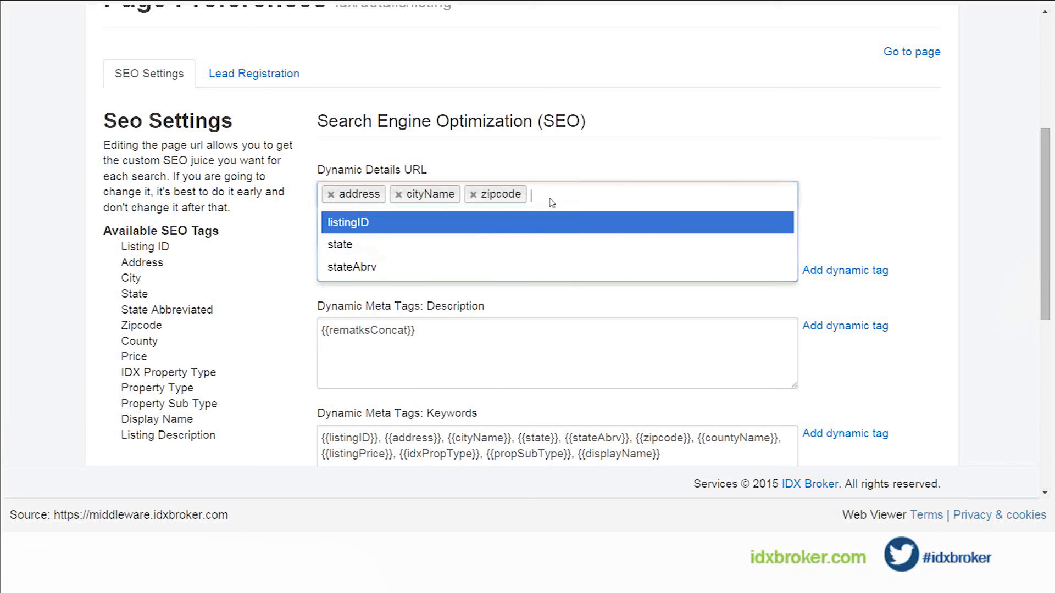
left_click(526, 177)
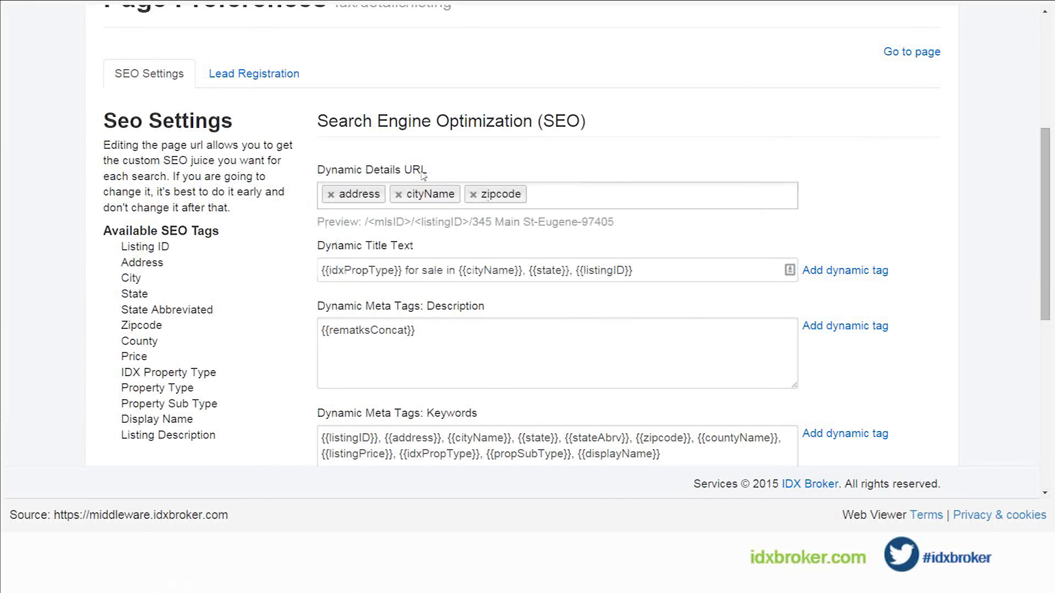
left_click(541, 194)
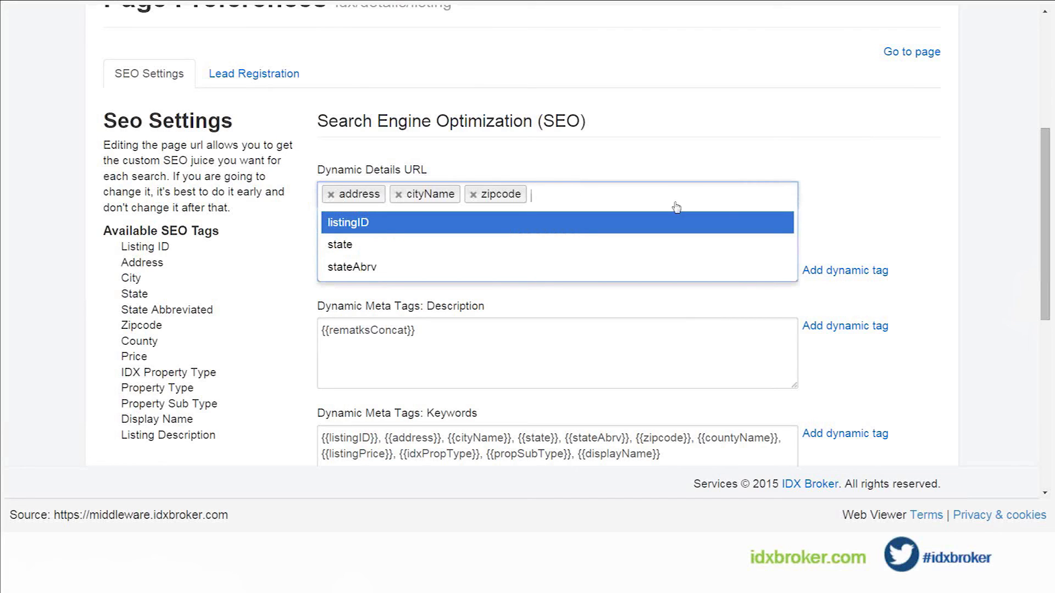
left_click(352, 247)
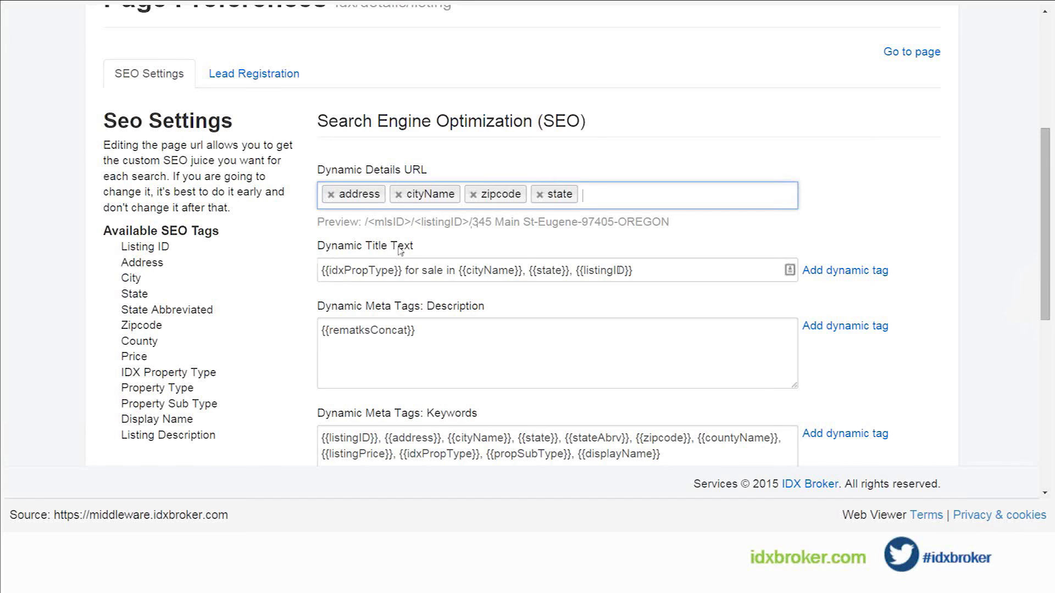
Step: Append the {{zipcode}} tag to the end of the Dynamic Title Text and save the Details page preferences
scroll(400, 250, "down", 1)
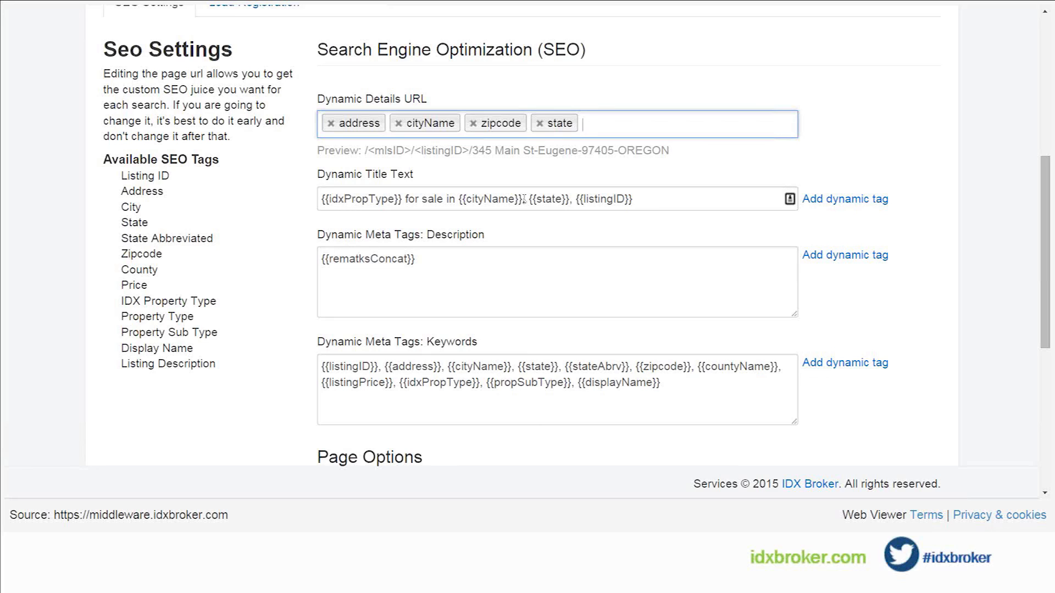
left_click_drag(459, 201, 407, 201)
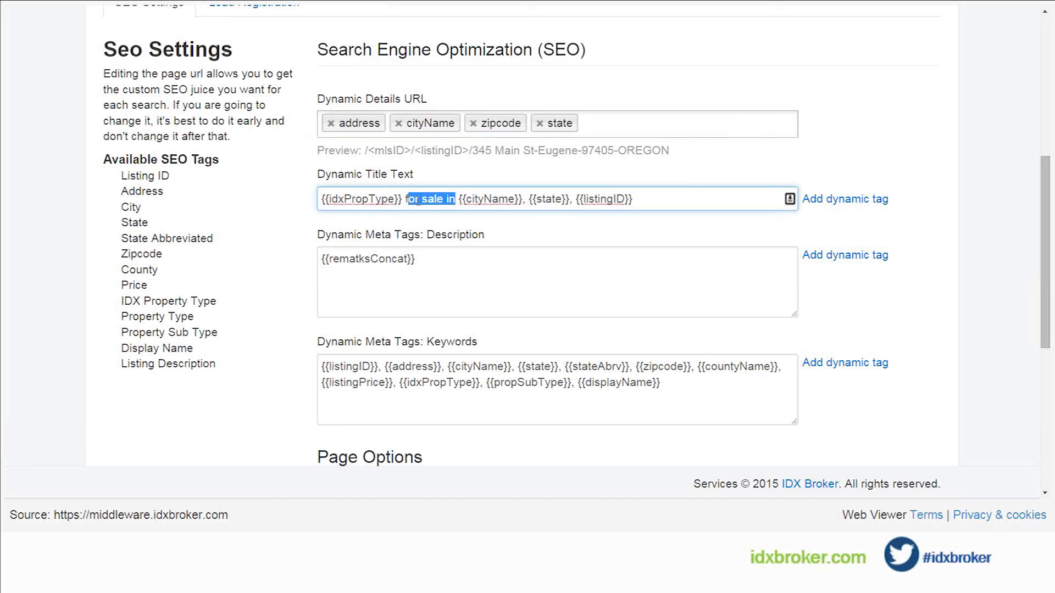
left_click(427, 201)
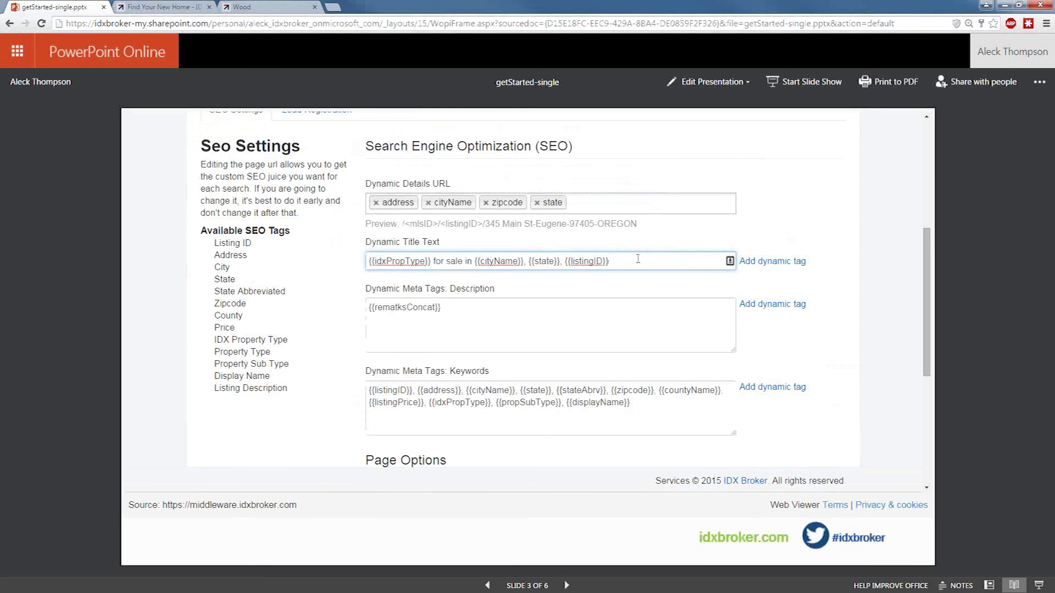
left_click(1038, 586)
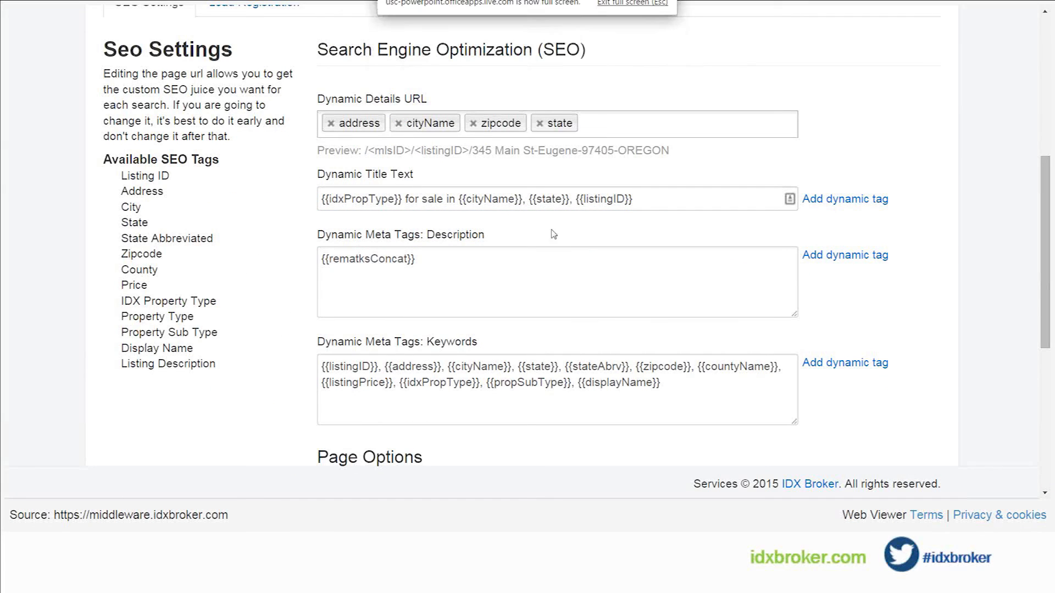
left_click(650, 204)
type("{{")
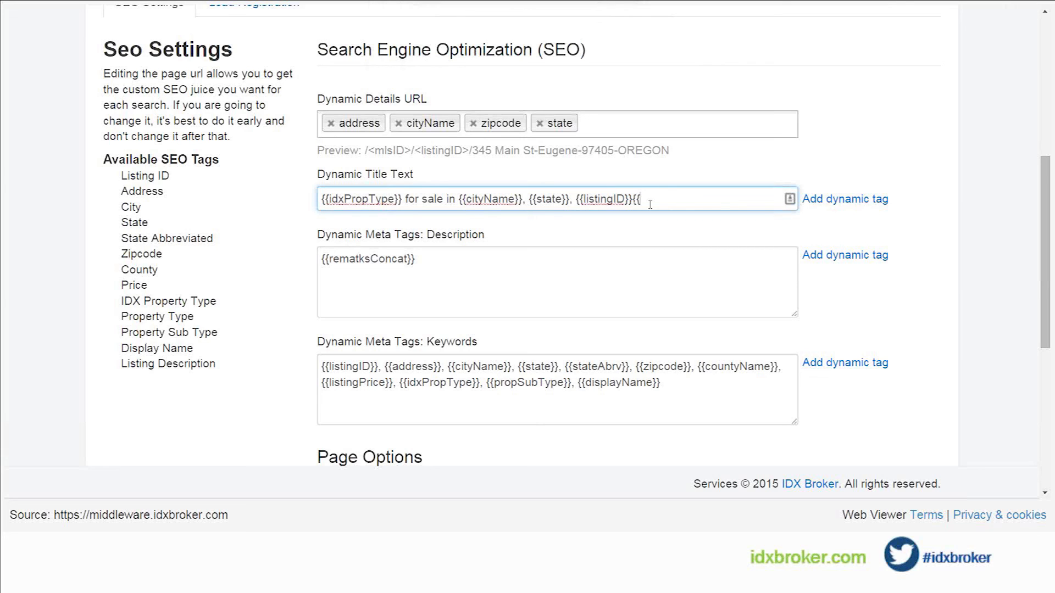
type("zipcode}}")
key("Tab")
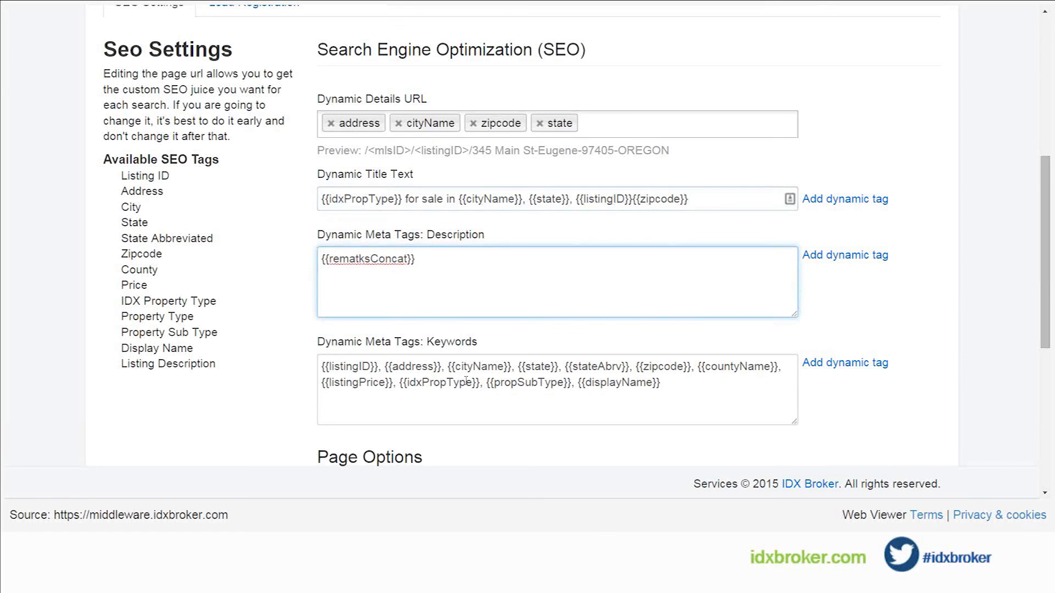
scroll(466, 380, "down", 2)
scroll(466, 381, "down", 5)
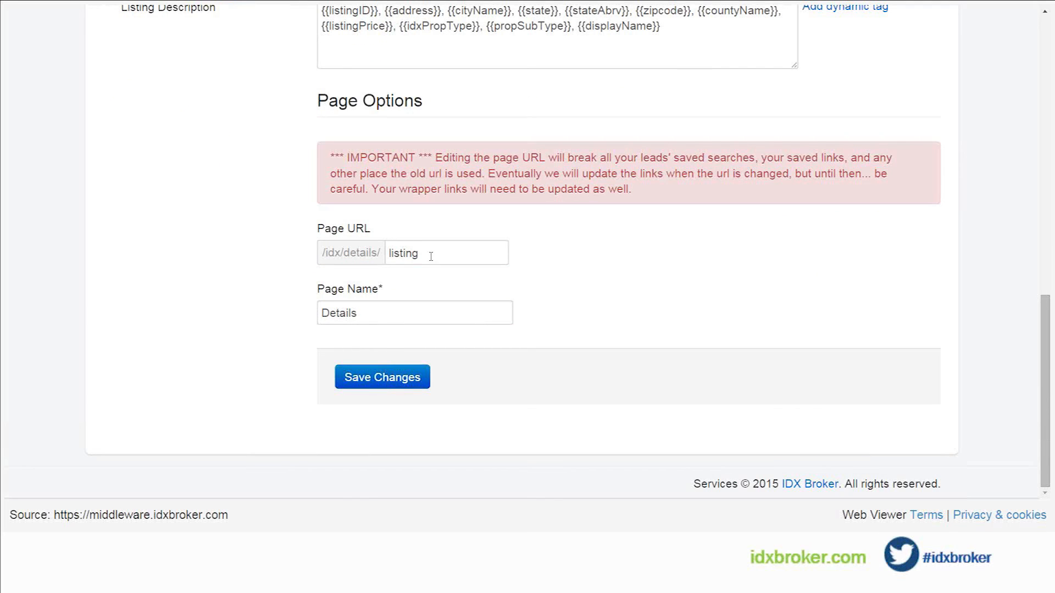
left_click(391, 378)
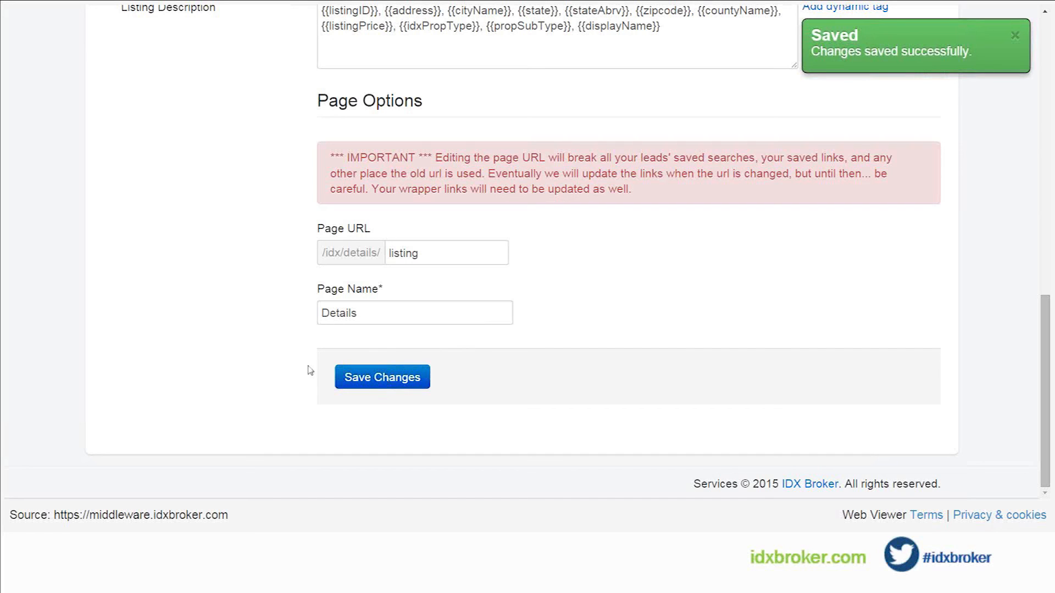
Step: Go to the saved links list and open the search criteria of the wood link for editing
scroll(309, 370, "up", 15)
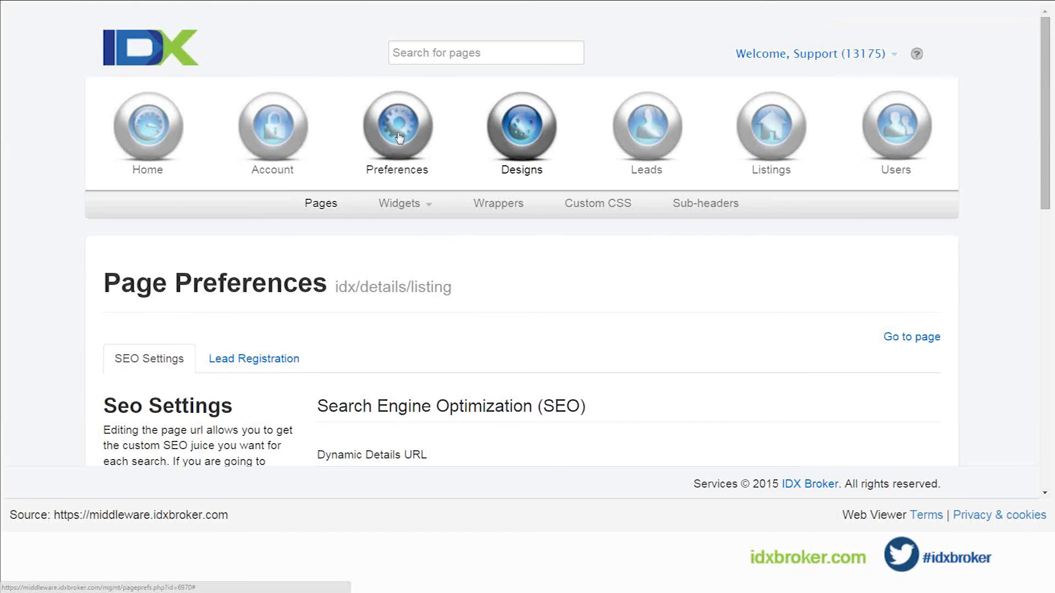
mouse_move(442, 171)
mouse_move(583, 204)
left_click(585, 232)
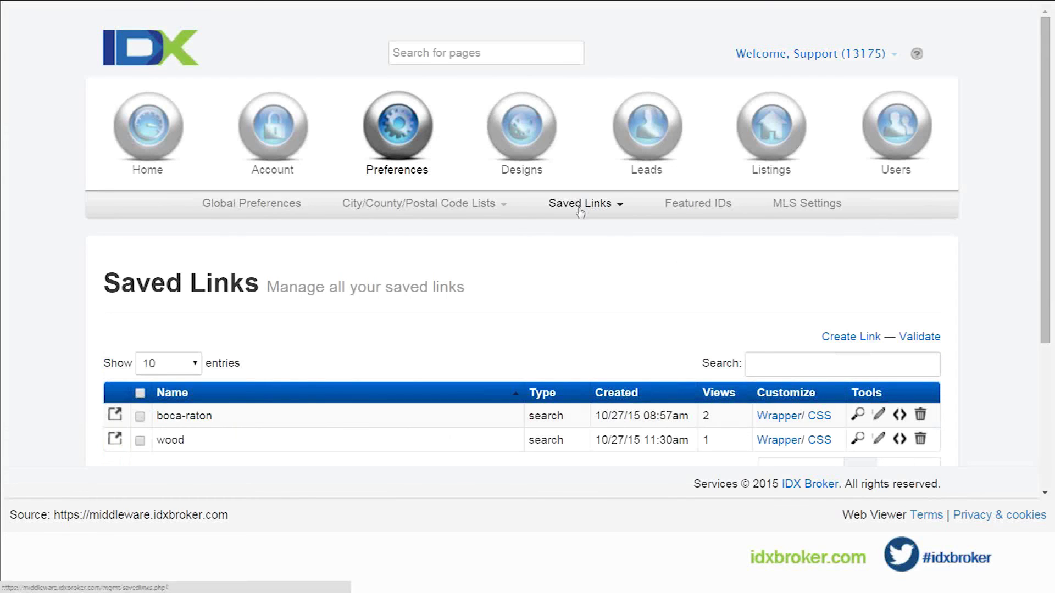
mouse_move(579, 208)
scroll(531, 283, "down", 2)
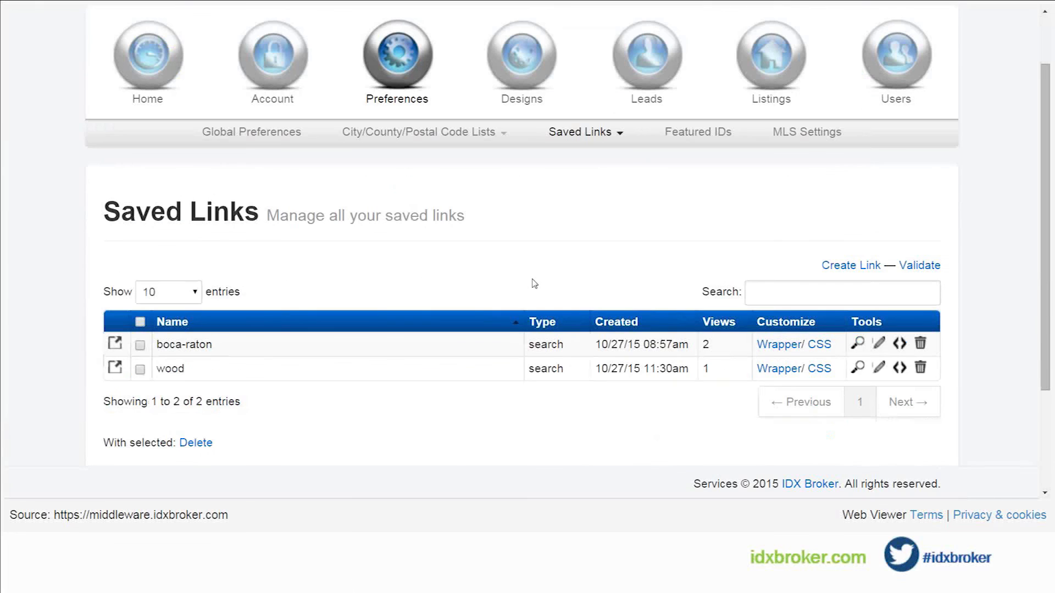
left_click(879, 368)
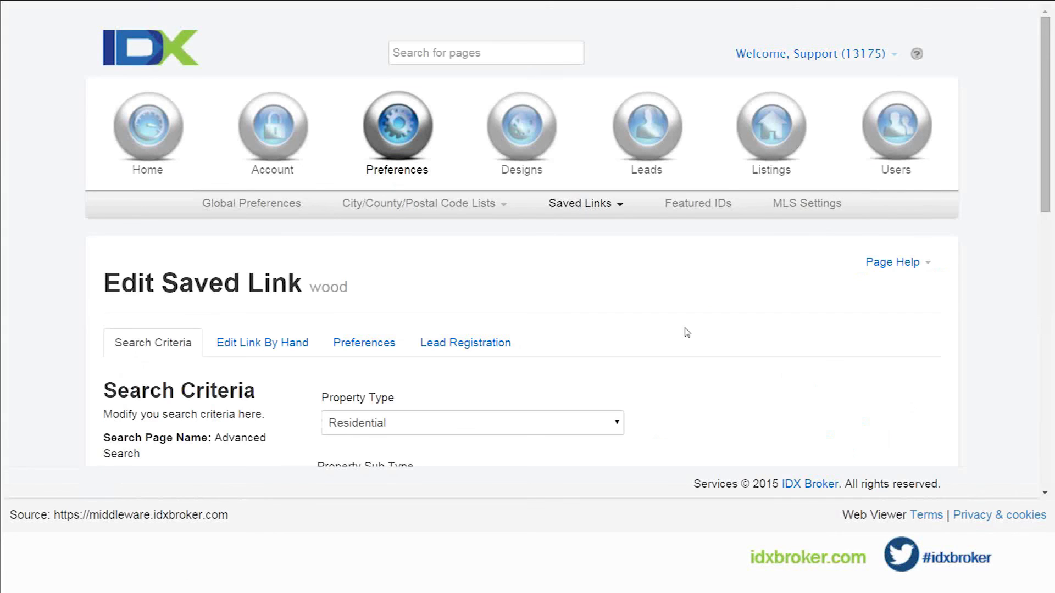
scroll(687, 332, "down", 3)
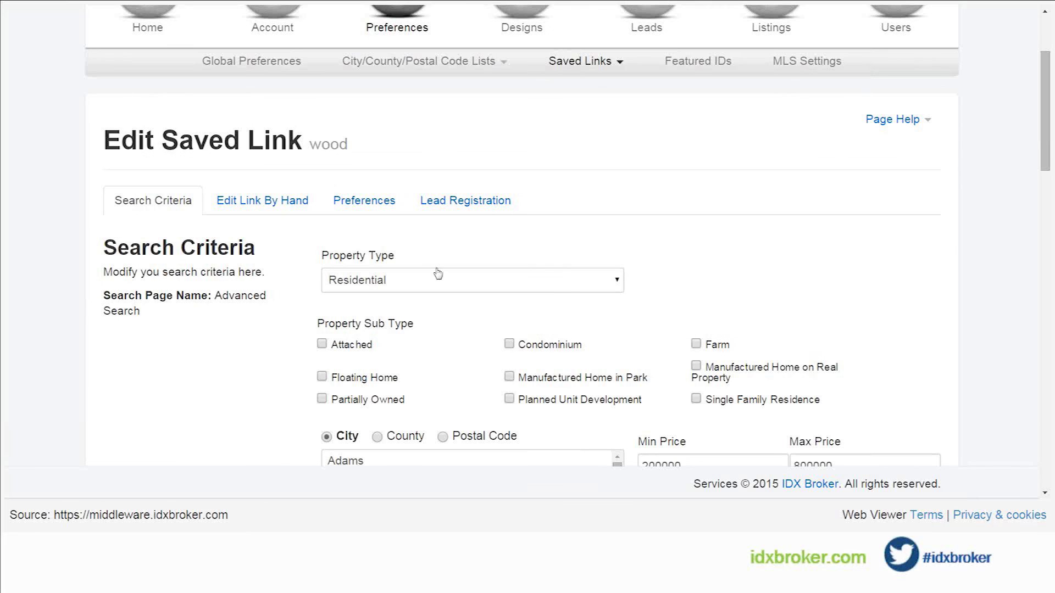
Step: Review the wood saved link's SEO settings and meta tag fields, its manually editable query text and its search criteria
left_click(378, 204)
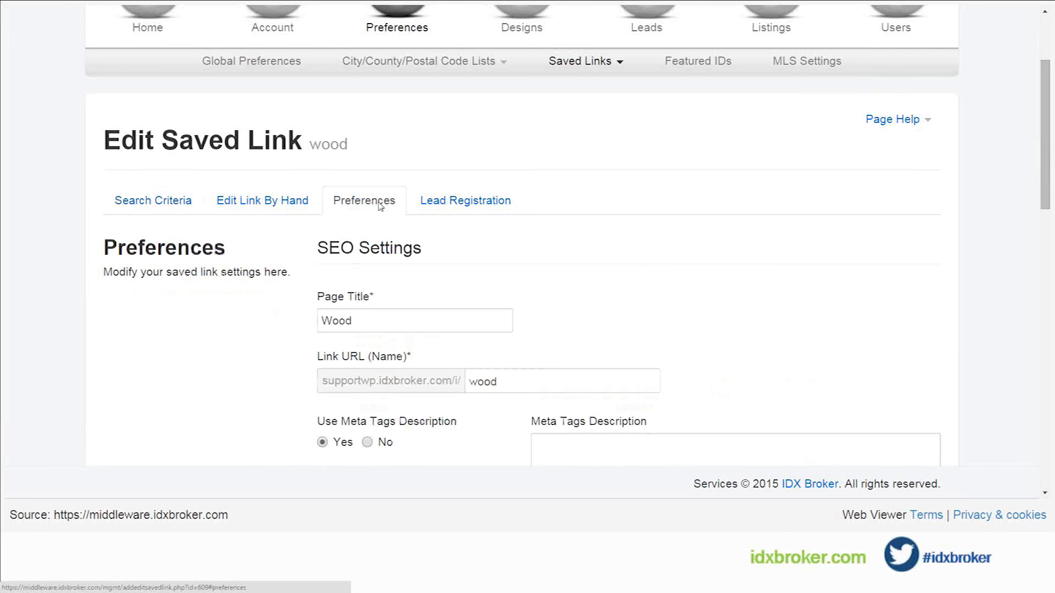
scroll(650, 245, "down", 3)
left_click(607, 311)
left_click(603, 407)
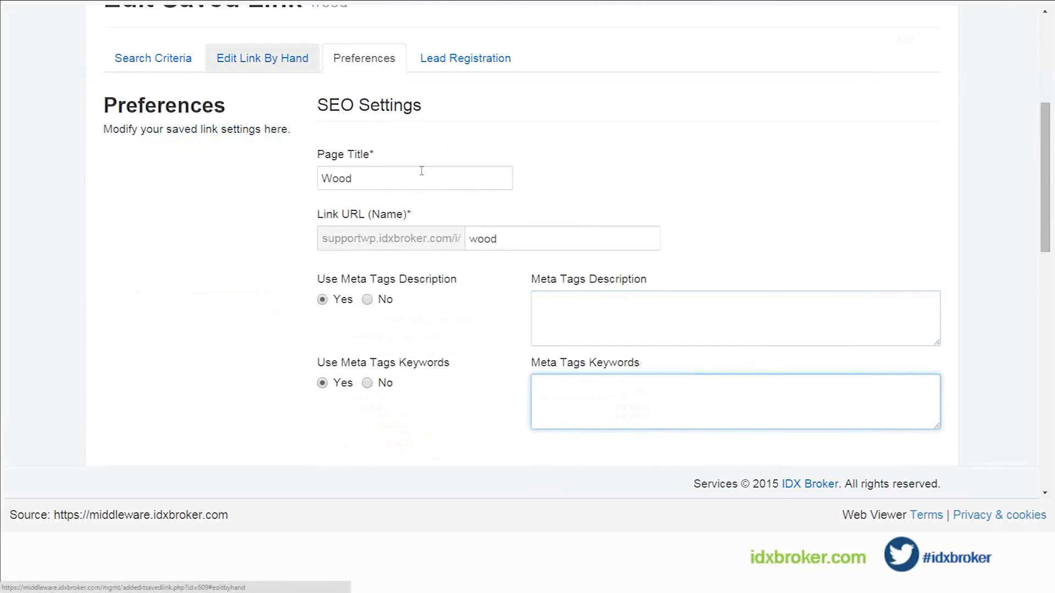
left_click(262, 58)
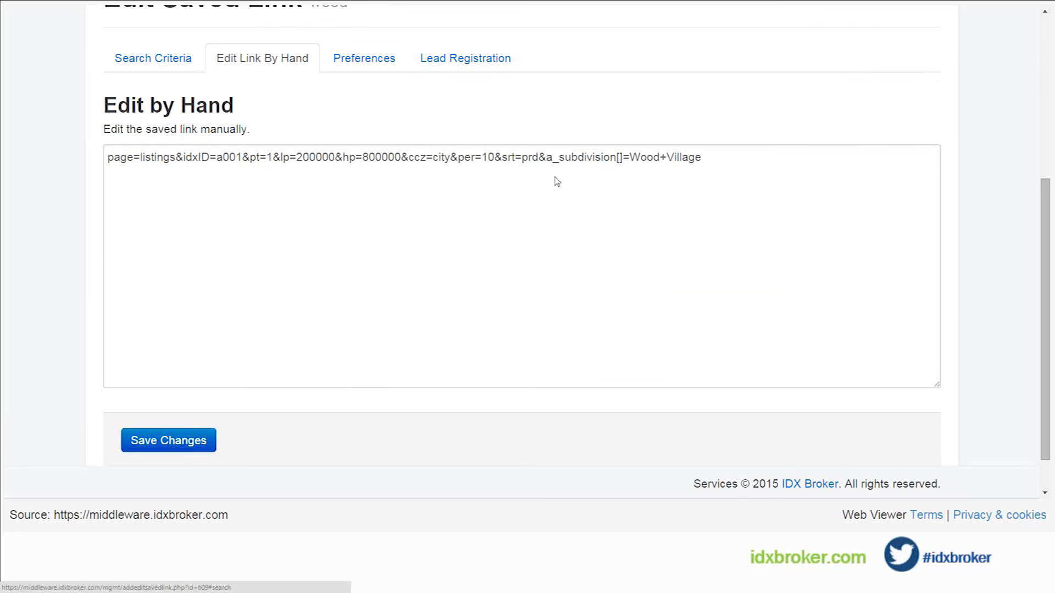
left_click(153, 58)
scroll(554, 178, "down", 1)
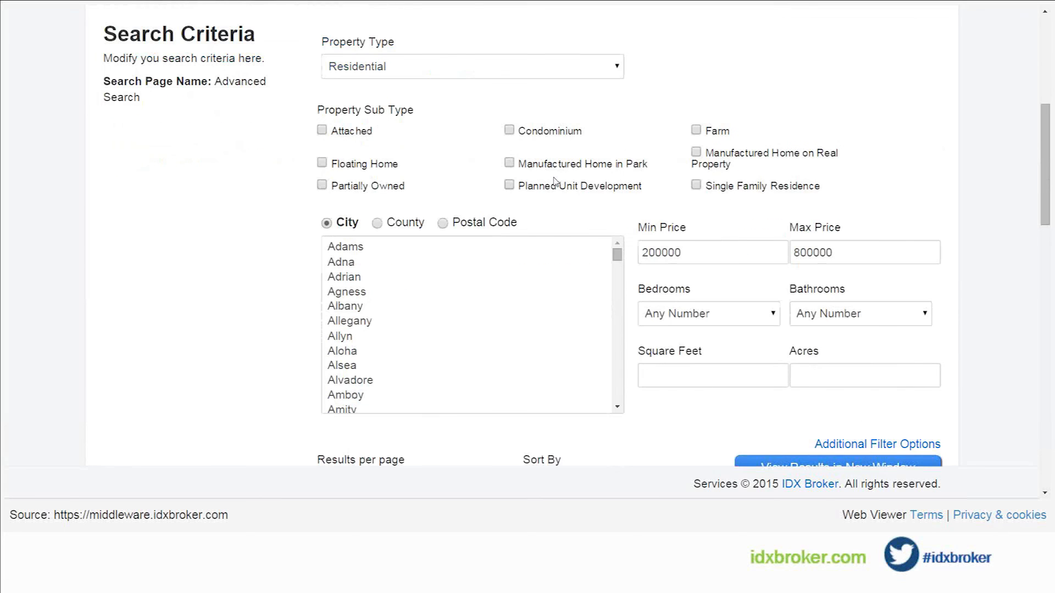
scroll(553, 180, "up", 5)
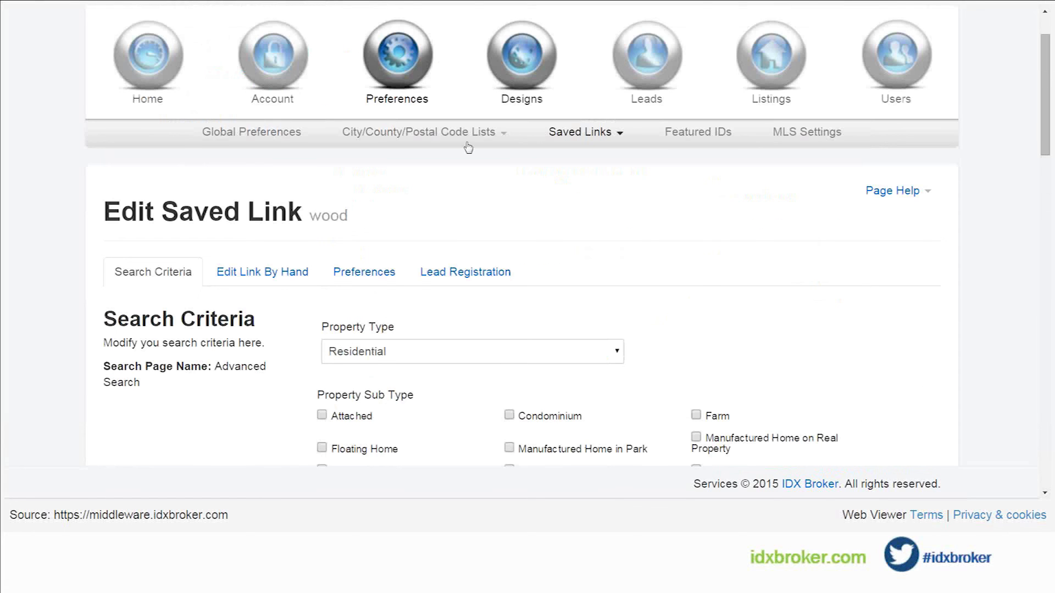
Step: Return to the design pages list and open the page preferences for the Results page
mouse_move(521, 70)
left_click(320, 131)
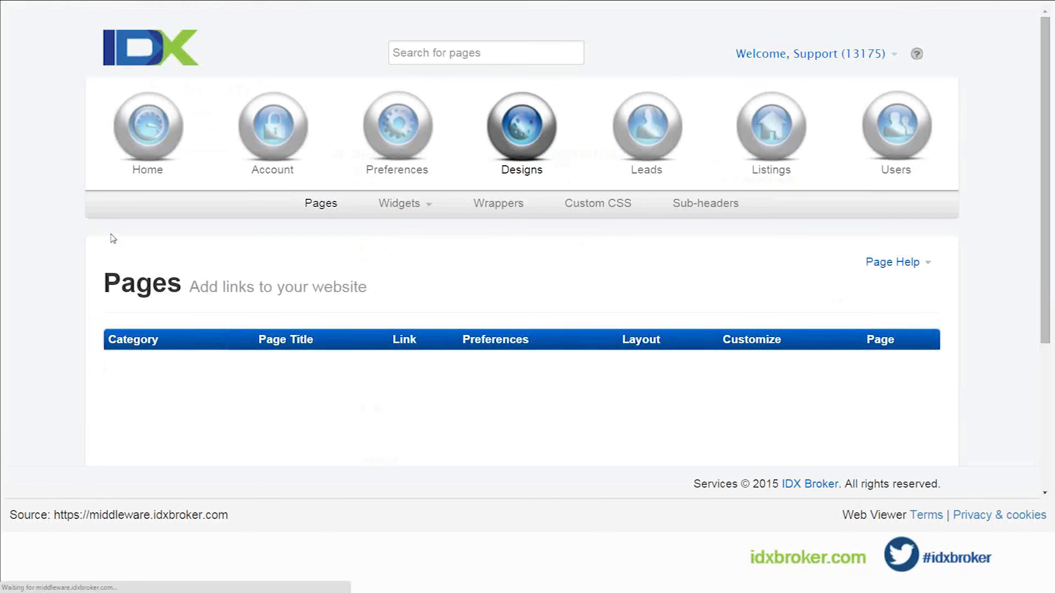
scroll(92, 270, "down", 4)
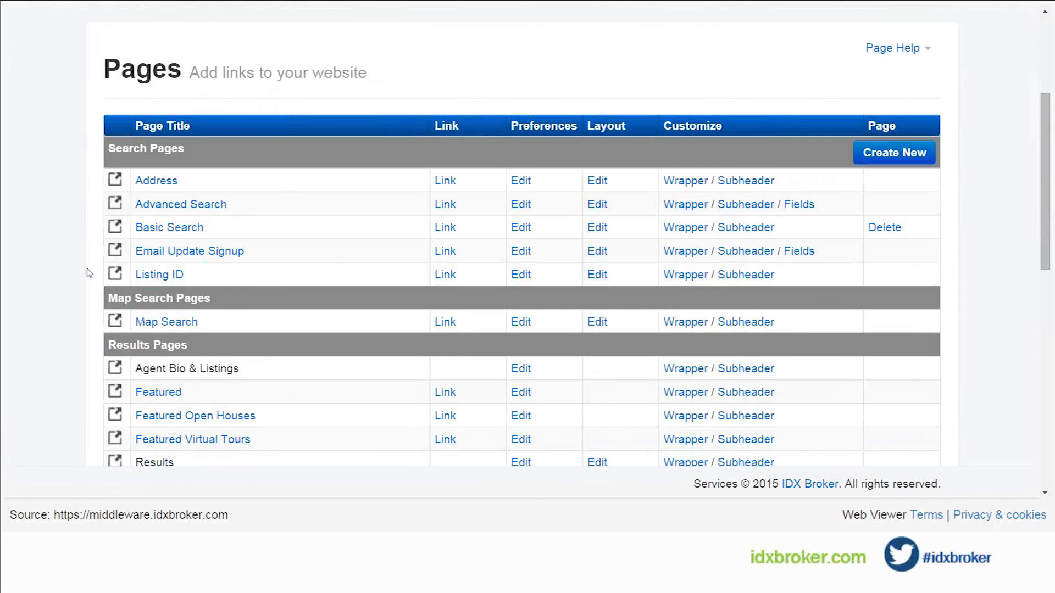
scroll(89, 273, "down", 3)
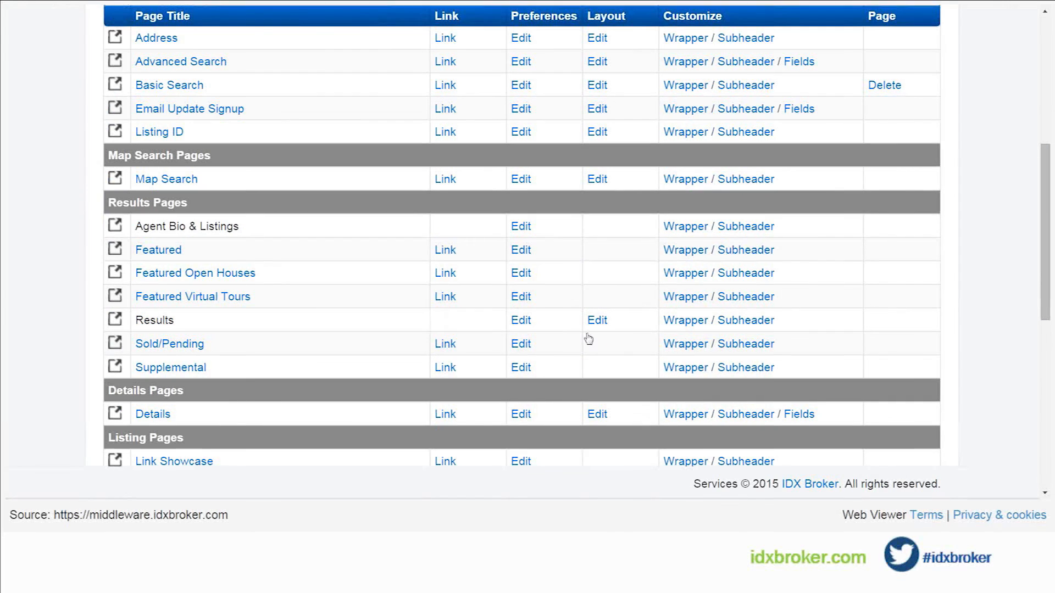
left_click(588, 338)
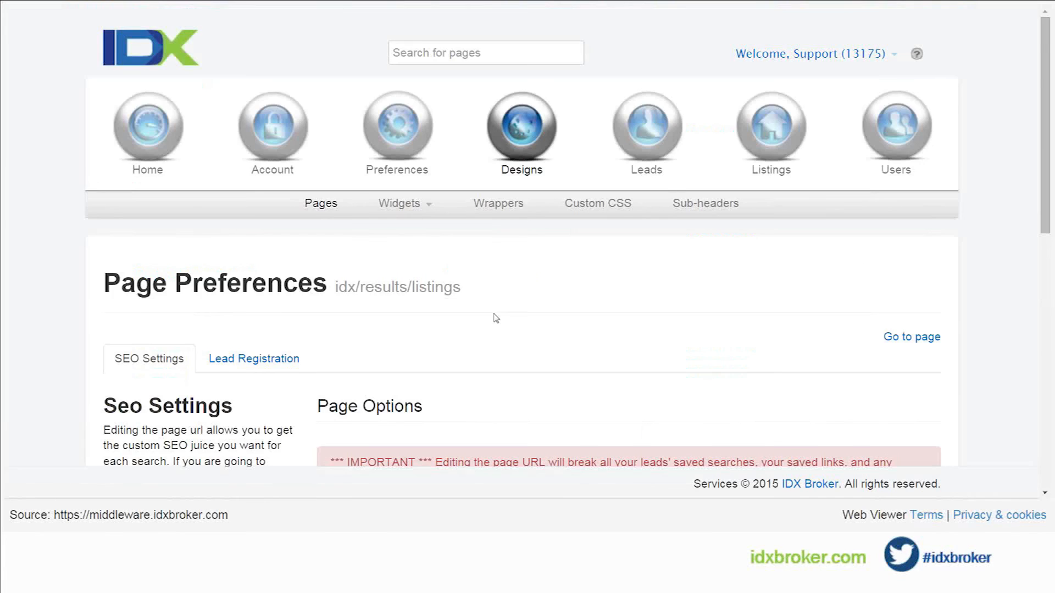
Step: Examine the Results page's URL, name, title, meta description and meta keywords settings without changing them
scroll(496, 318, "down", 5)
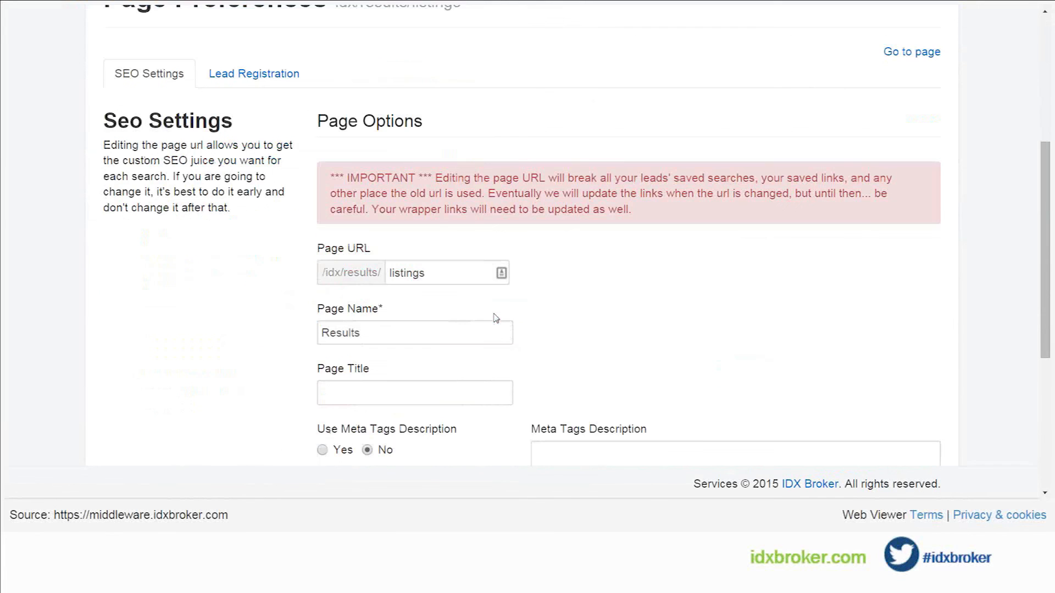
scroll(496, 318, "down", 1)
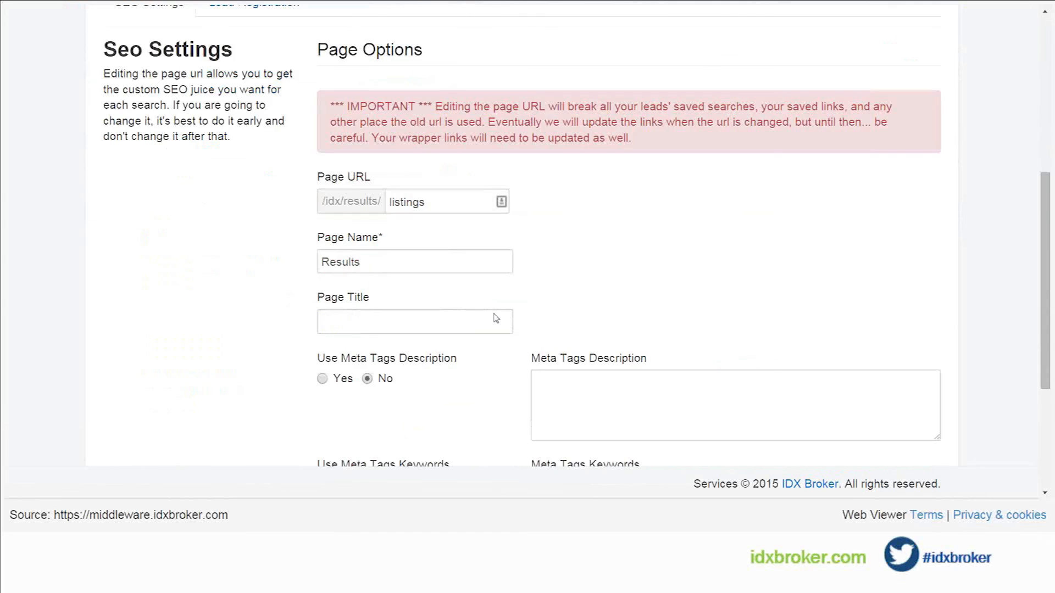
scroll(495, 316, "up", 5)
scroll(494, 318, "down", 1)
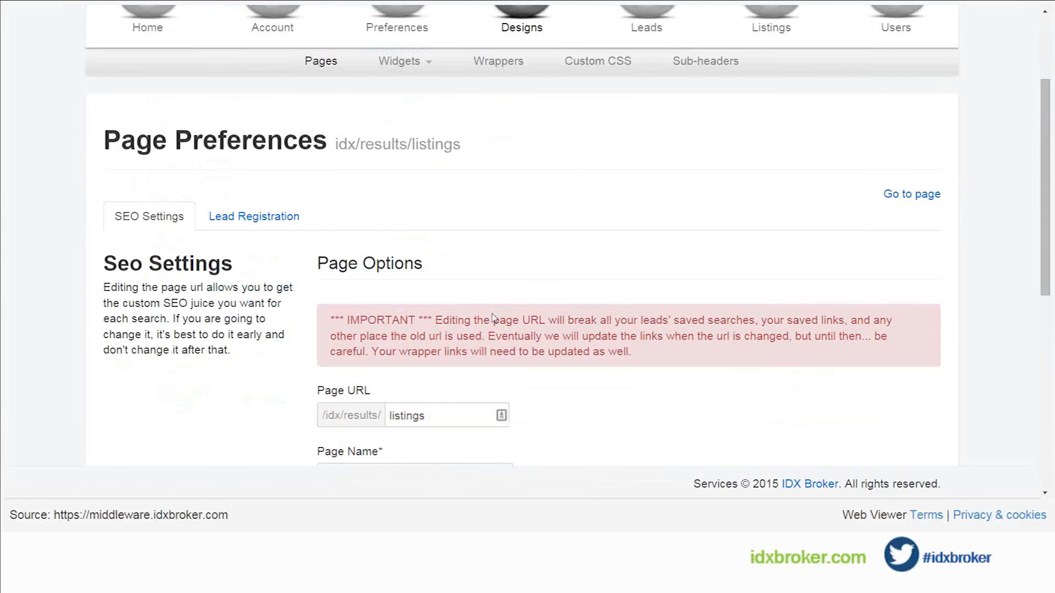
scroll(164, 233, "down", 1)
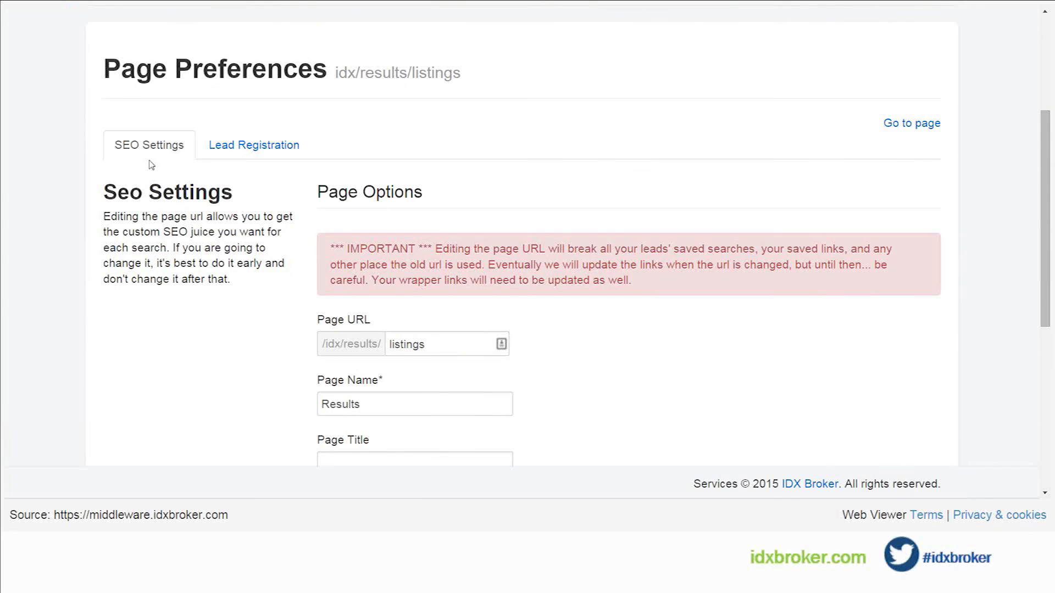
left_click(469, 407)
scroll(462, 404, "down", 2)
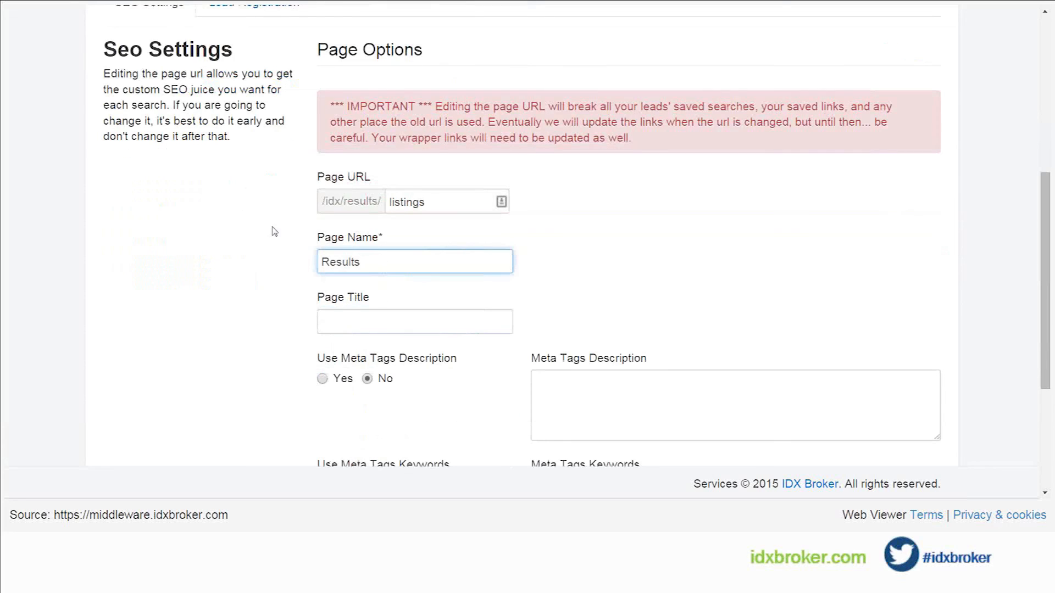
left_click(375, 324)
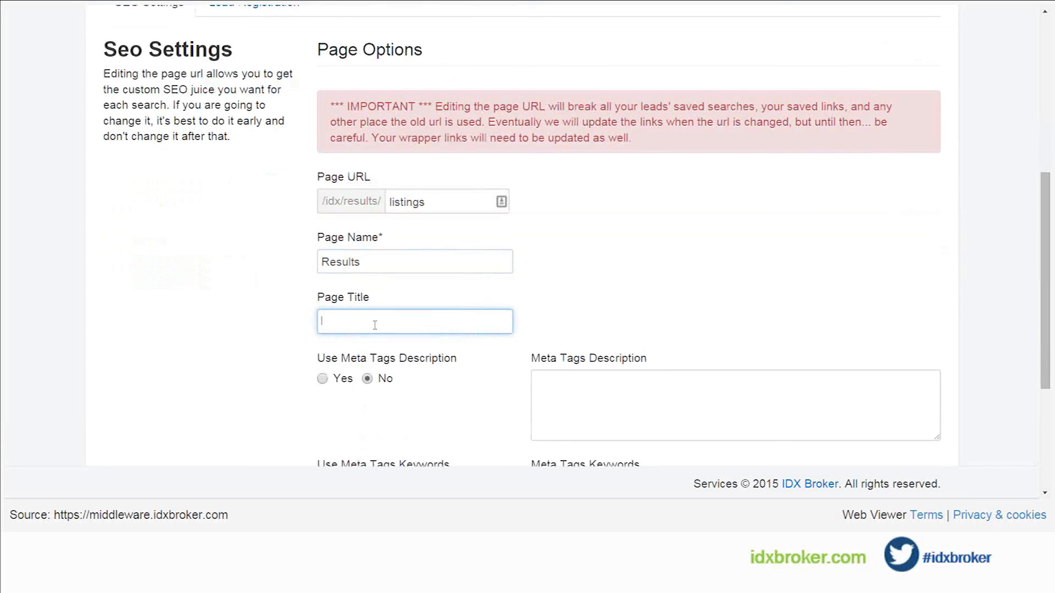
left_click(617, 406)
scroll(577, 364, "down", 2)
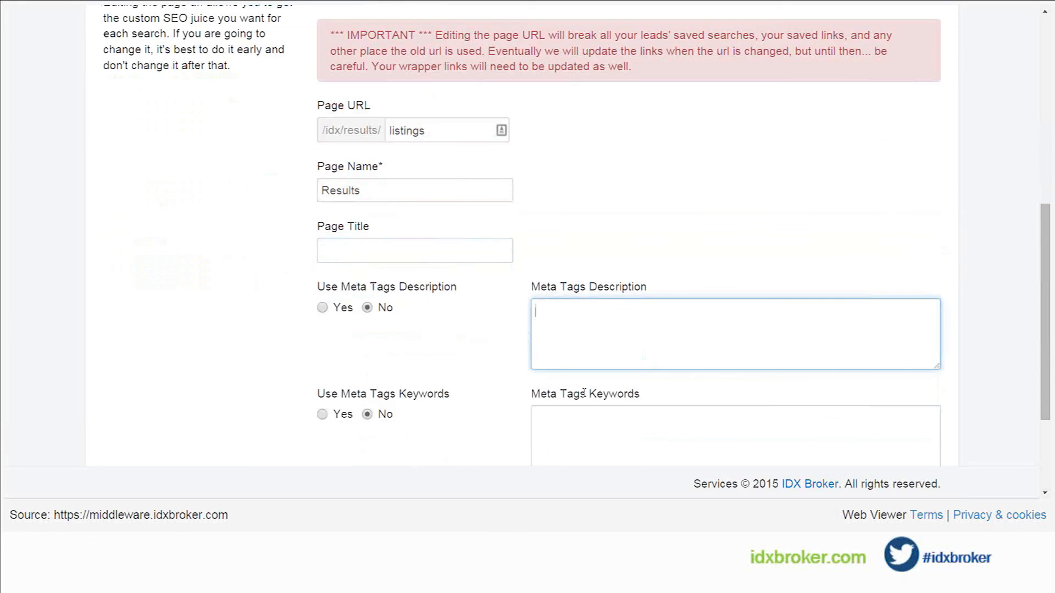
left_click(576, 364)
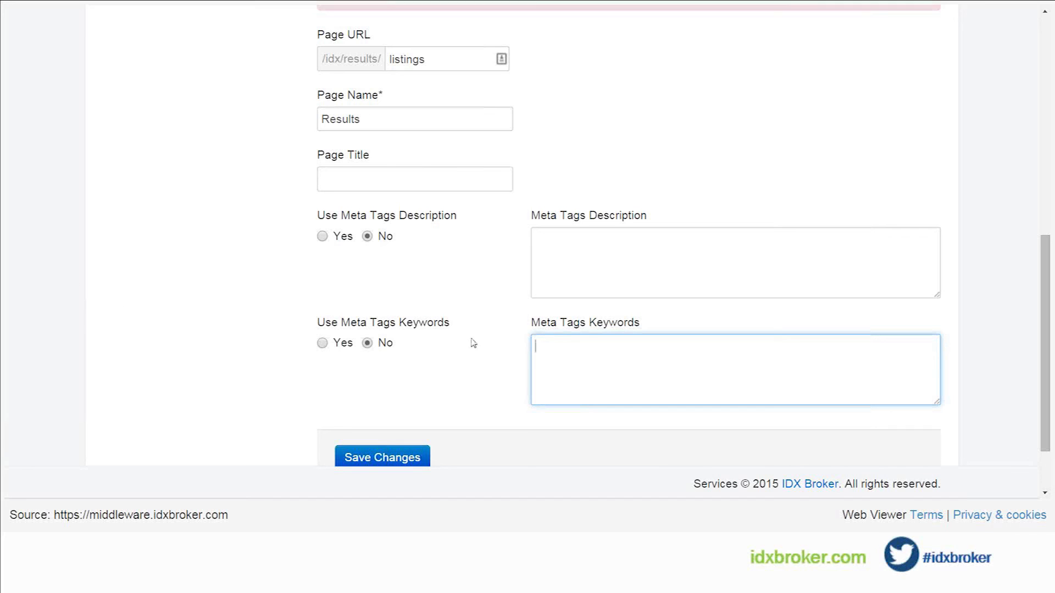
left_click(581, 262)
scroll(451, 294, "up", 3)
scroll(451, 295, "up", 5)
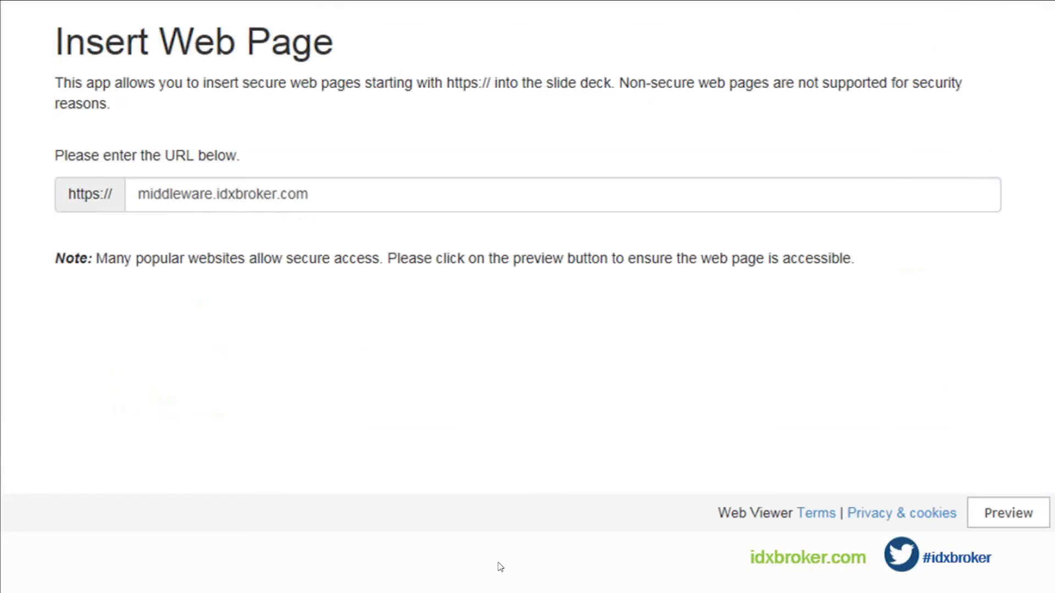
Step: Advance the slide show past the questions slide to the closing Thank you slide
left_click(500, 567)
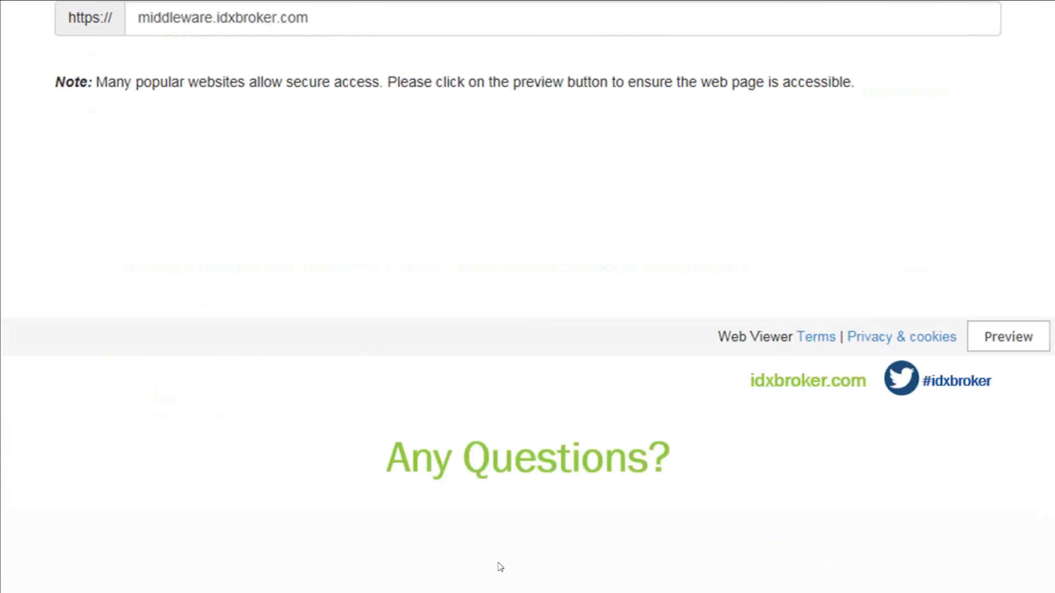
left_click(500, 567)
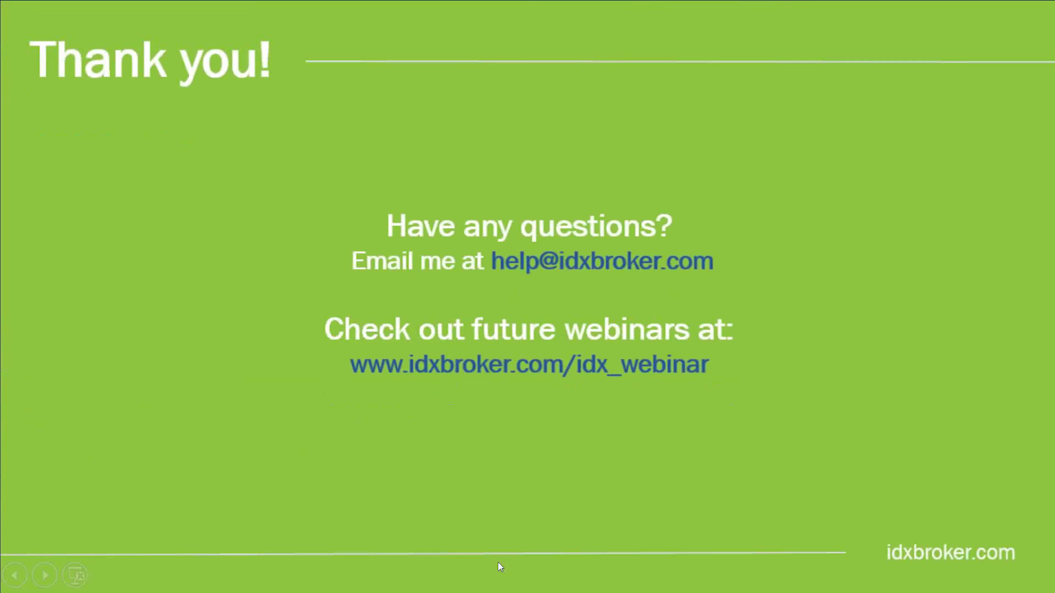